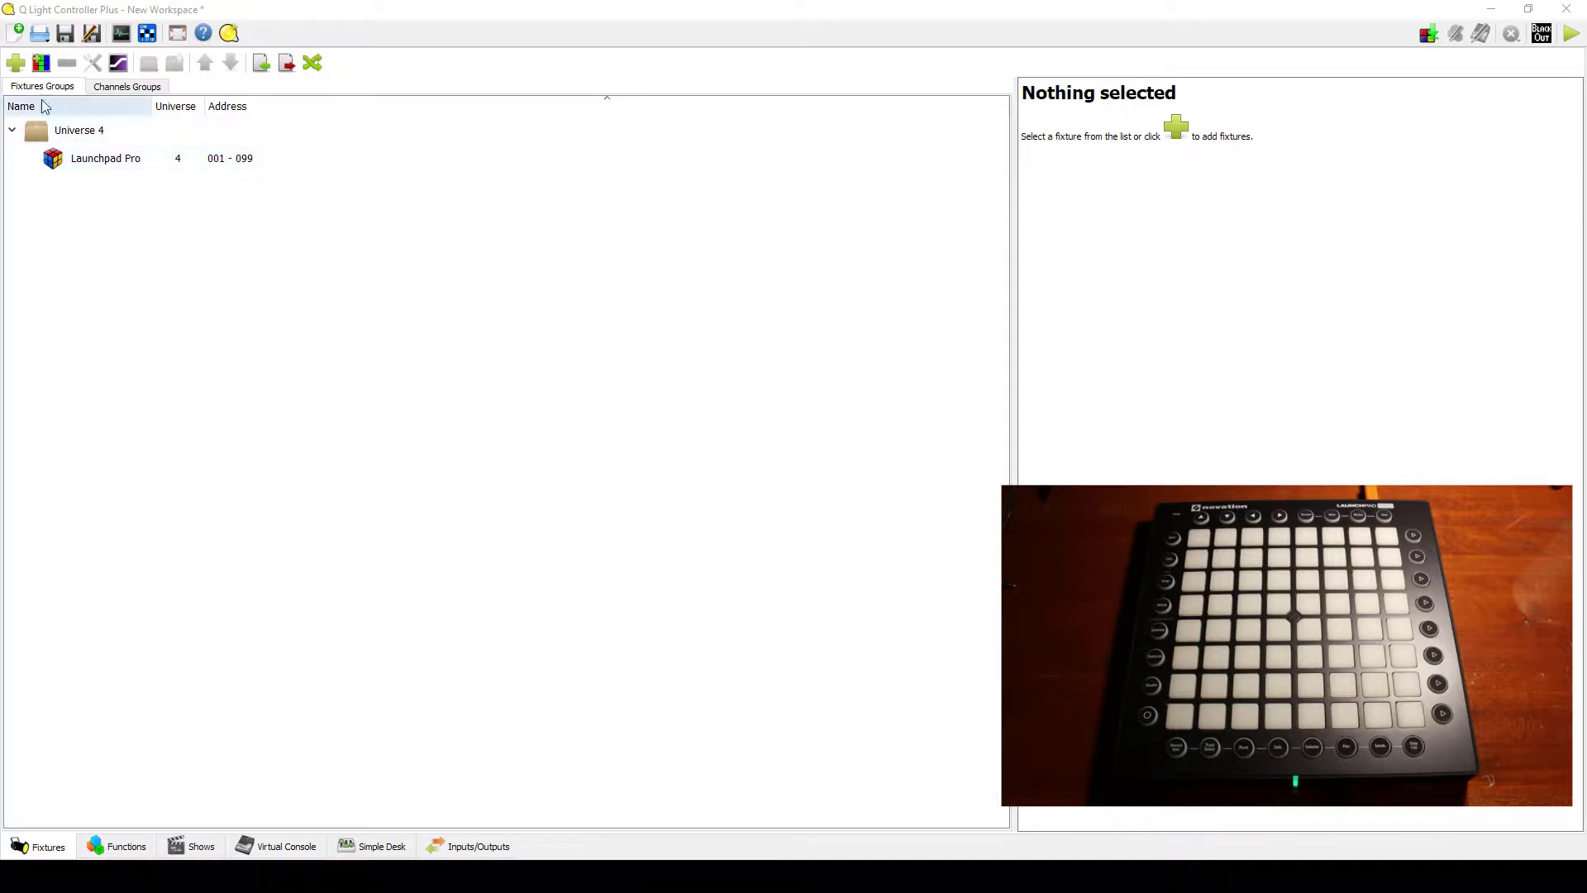
# Patch a TMS 86x RGB LED Par on Universe 1 at 001–004, then go to Functions
pyautogui.click(15, 63)
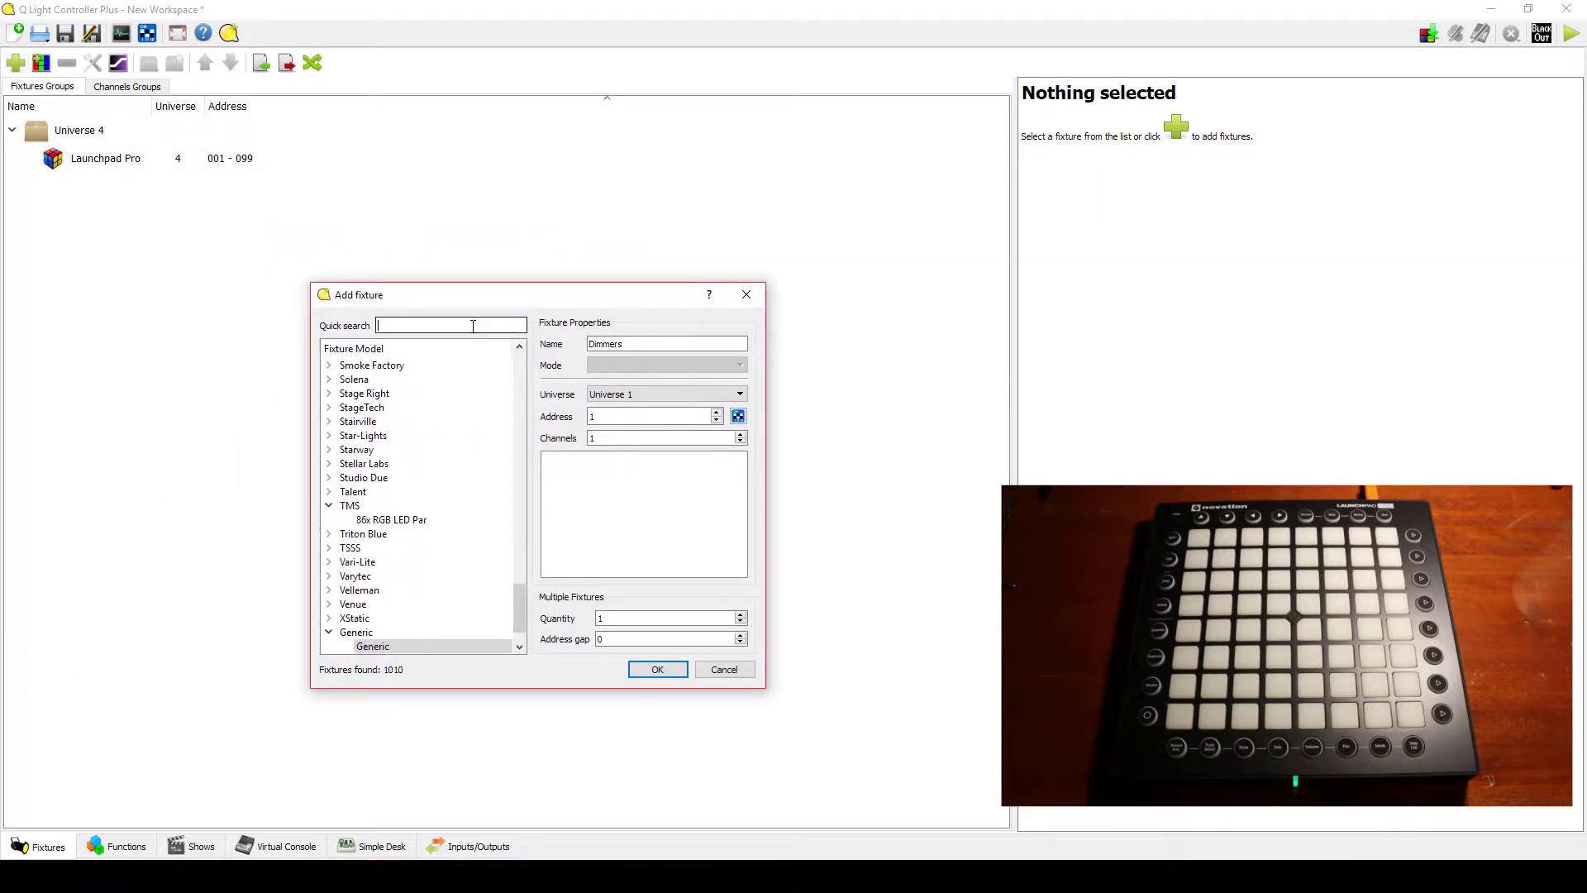
pyautogui.write('TMS')
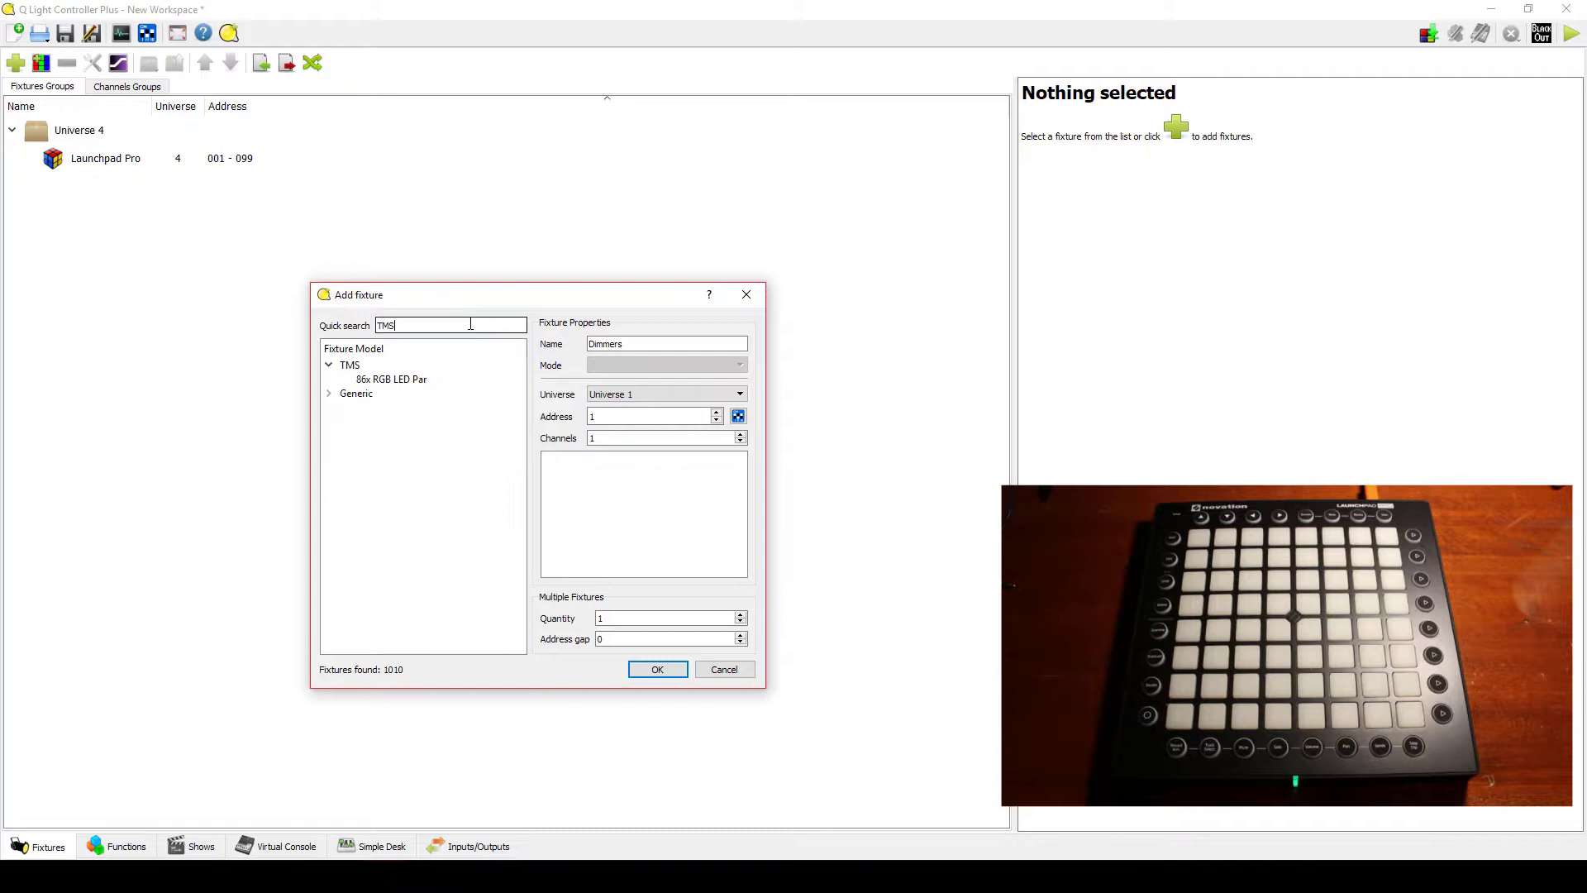
pyautogui.click(391, 378)
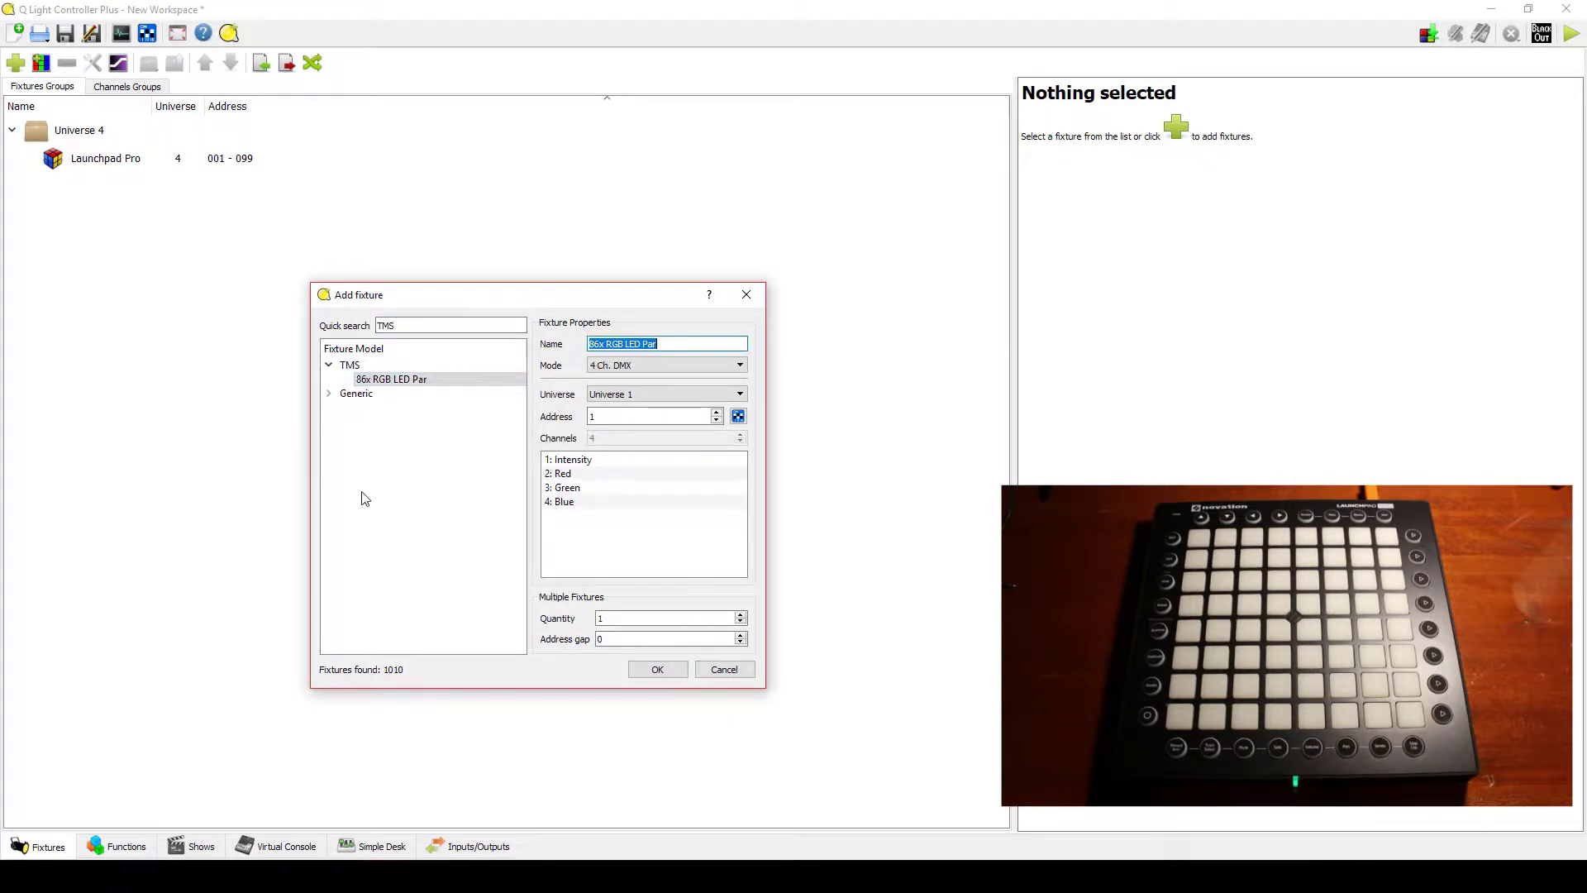
pyautogui.click(669, 676)
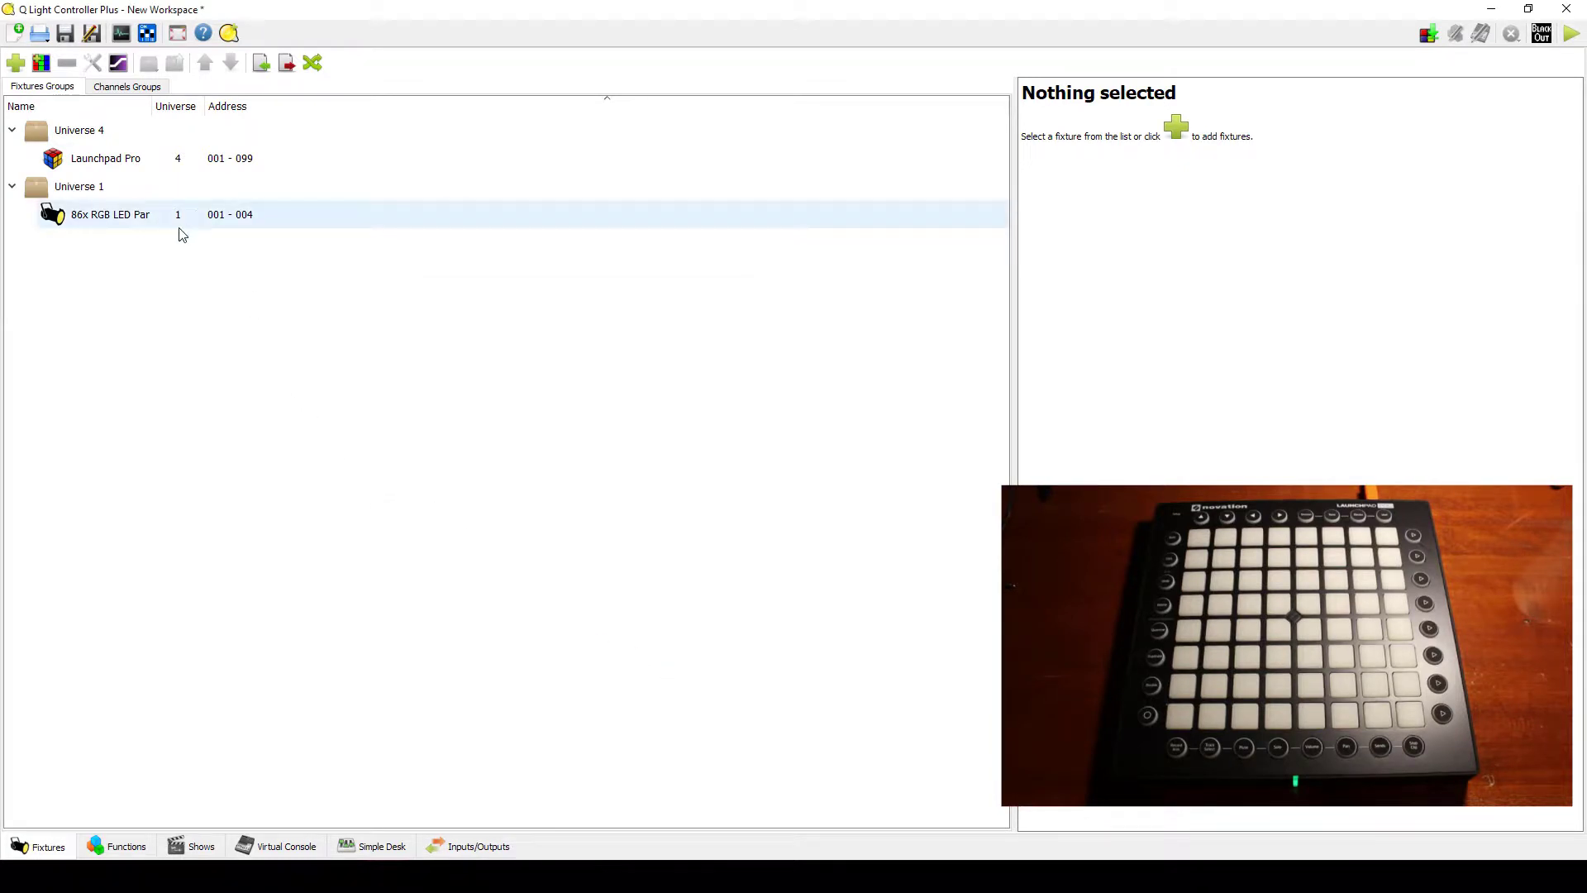
pyautogui.click(128, 848)
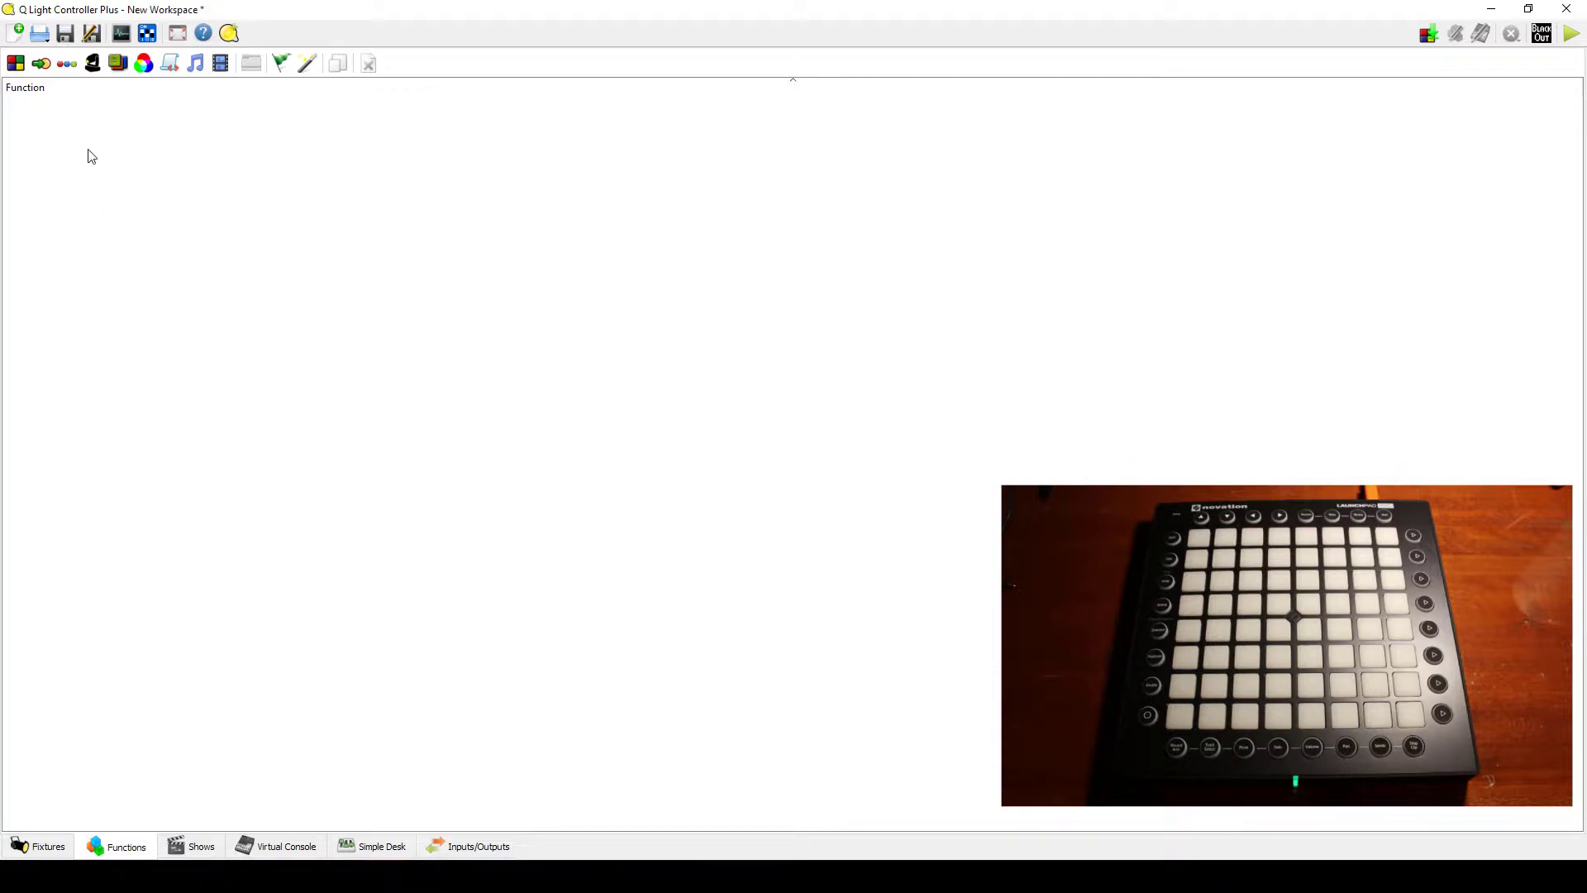
# Add a new scene named 'Background (startup scene)' containing the Launchpad Pro fixture
pyautogui.click(15, 63)
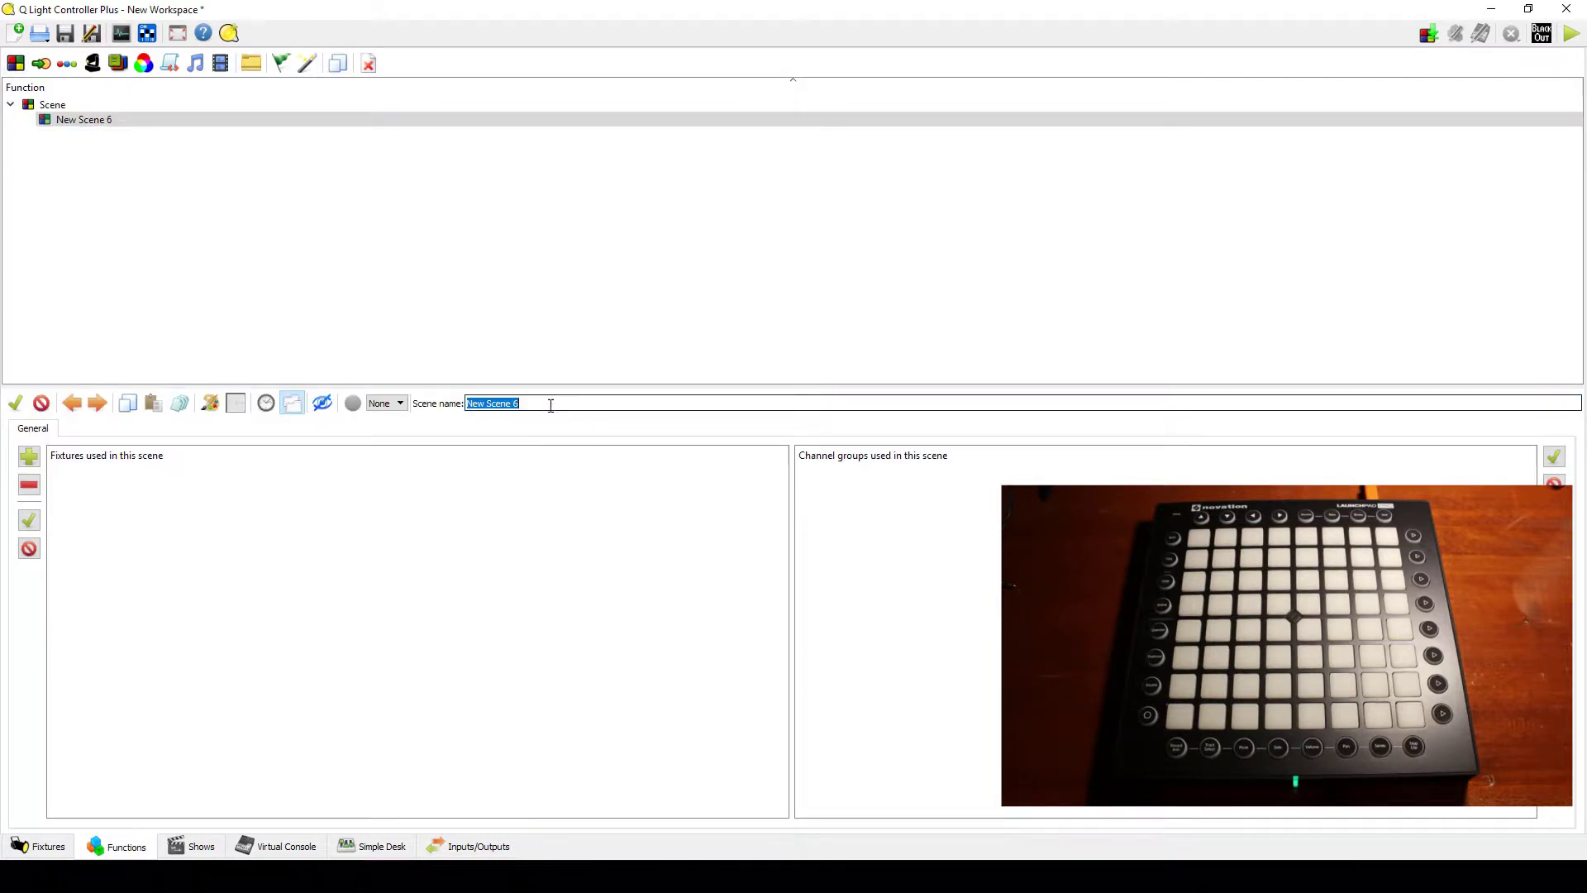
pyautogui.write('Background (s')
pyautogui.write('tartup sce')
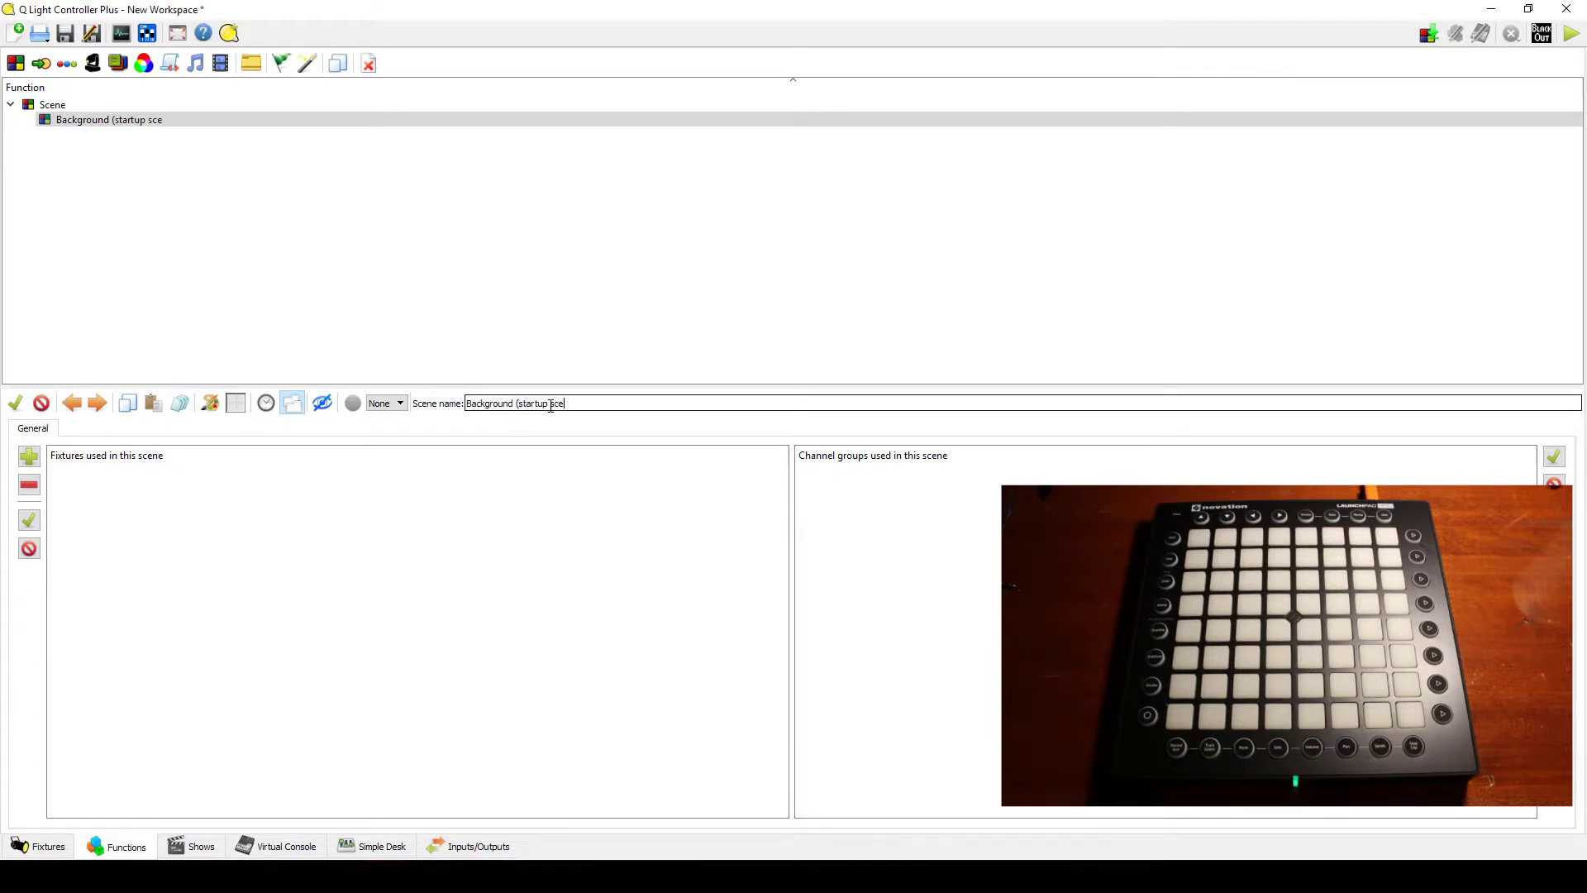
pyautogui.write('ne')
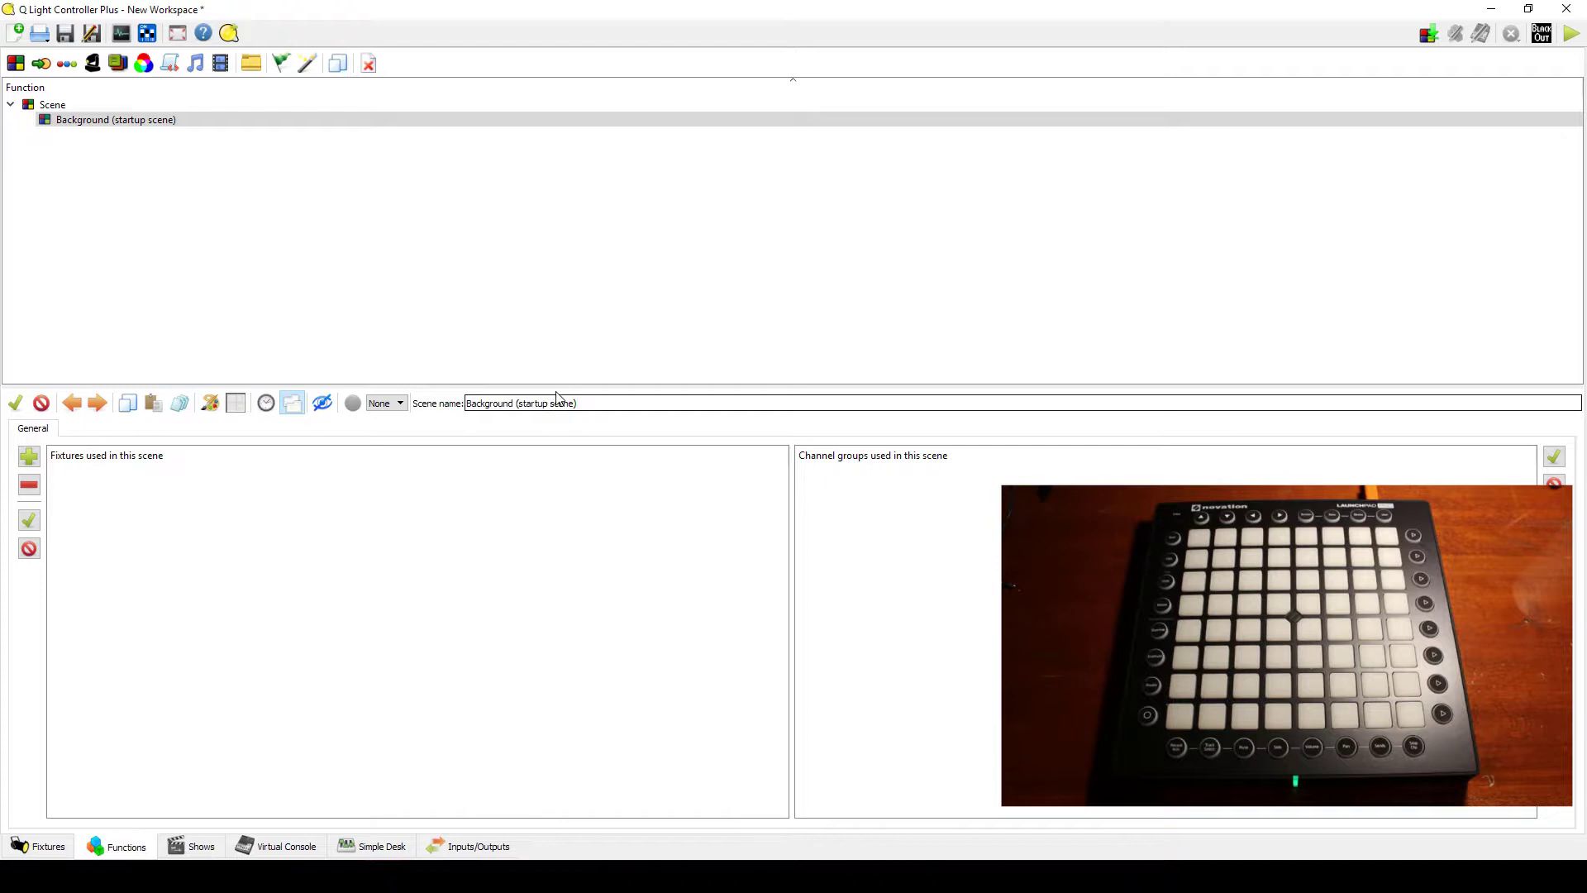
pyautogui.click(516, 514)
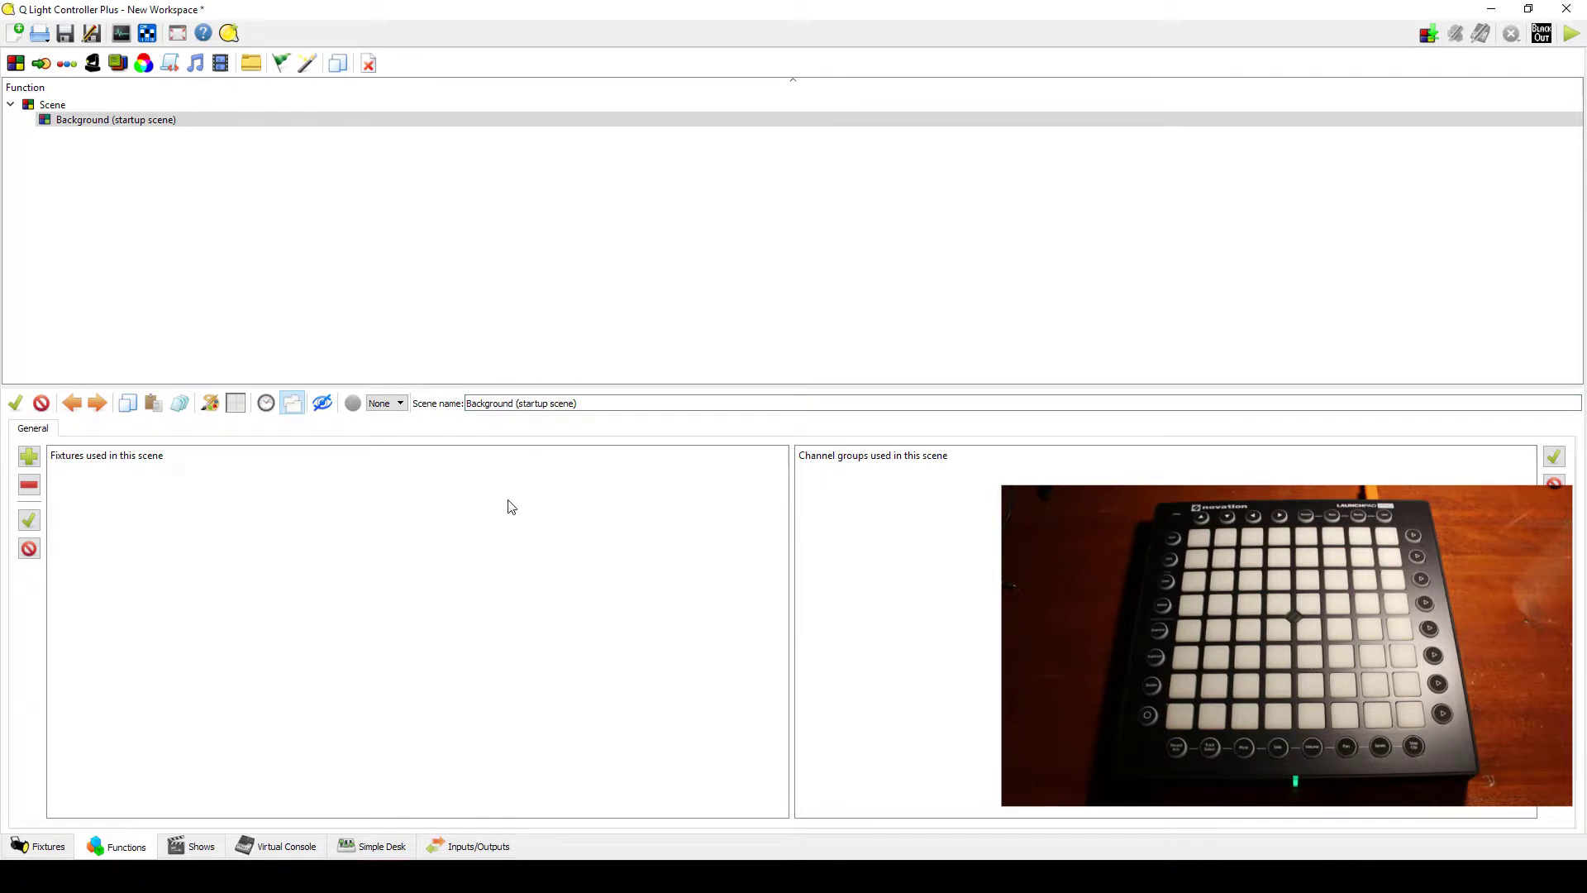
pyautogui.click(28, 457)
pyautogui.doubleClick(629, 377)
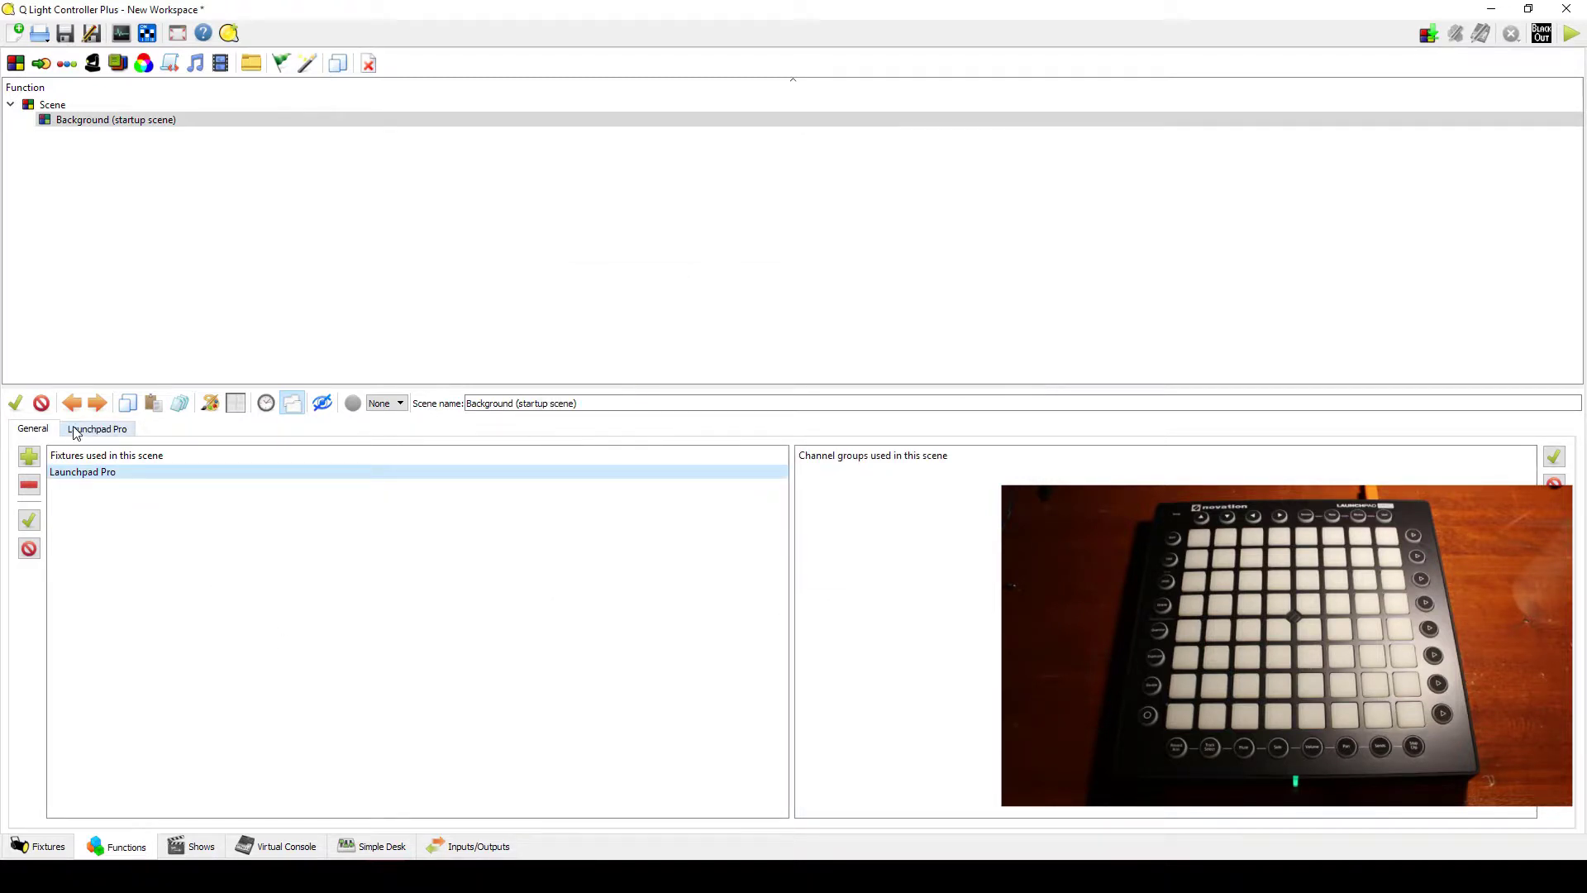
# Enable all Launchpad Pro channels and set channels 44, 45, 46 to 10, 42 and 91
pyautogui.click(78, 429)
pyautogui.click(15, 402)
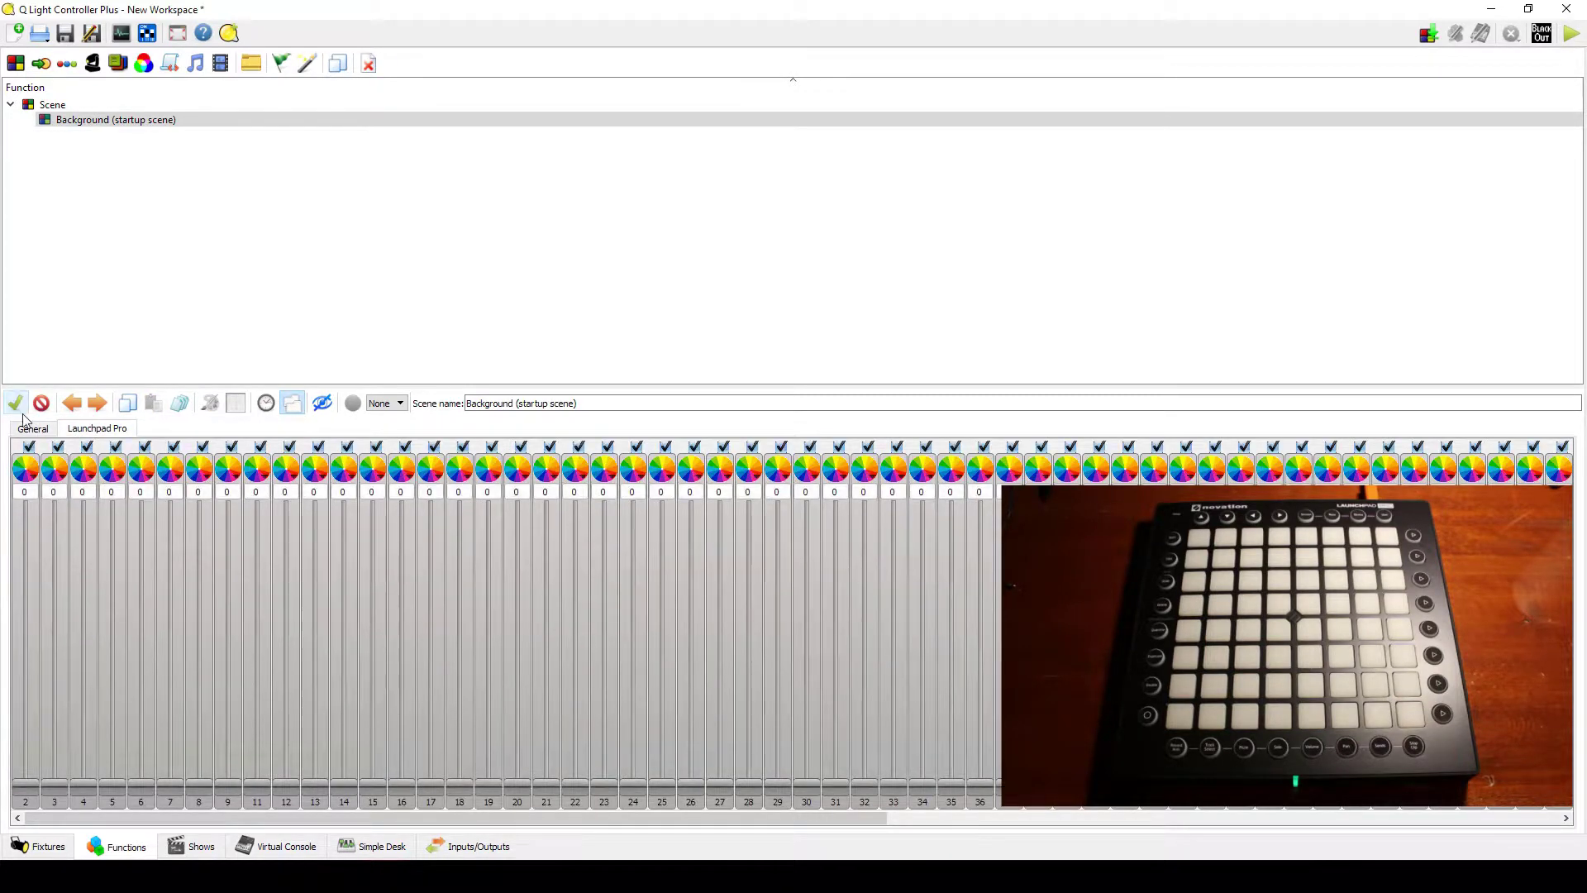
pyautogui.moveTo(199, 819)
pyautogui.mouseDown()
pyautogui.moveTo(415, 819)
pyautogui.moveTo(402, 783)
pyautogui.mouseUp()
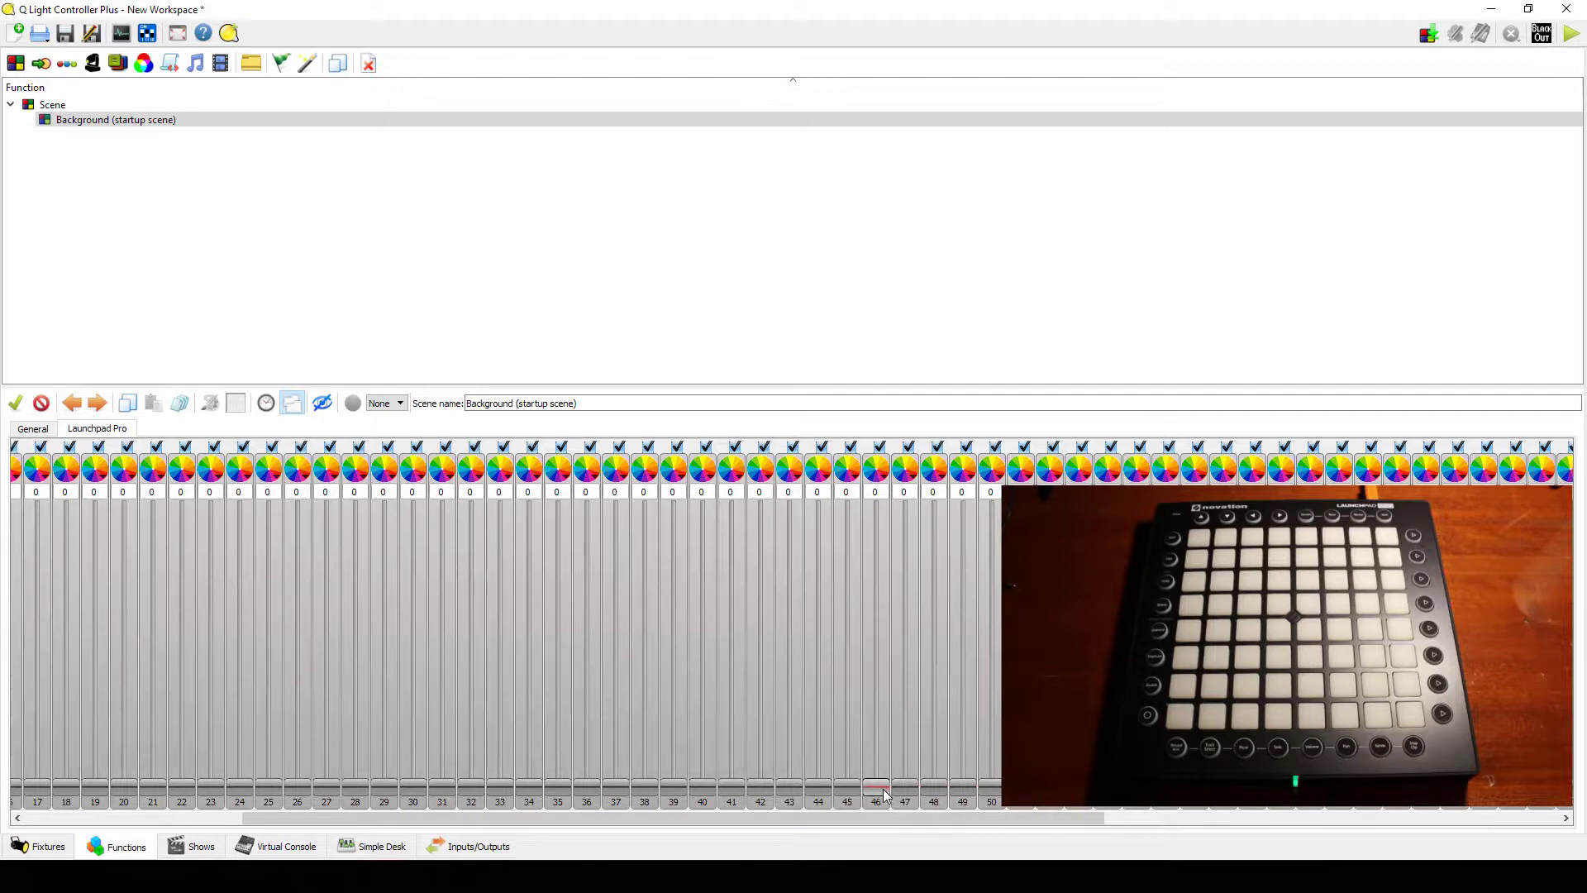
pyautogui.moveTo(885, 796)
pyautogui.mouseDown()
pyautogui.moveTo(808, 791)
pyautogui.moveTo(808, 774)
pyautogui.mouseUp()
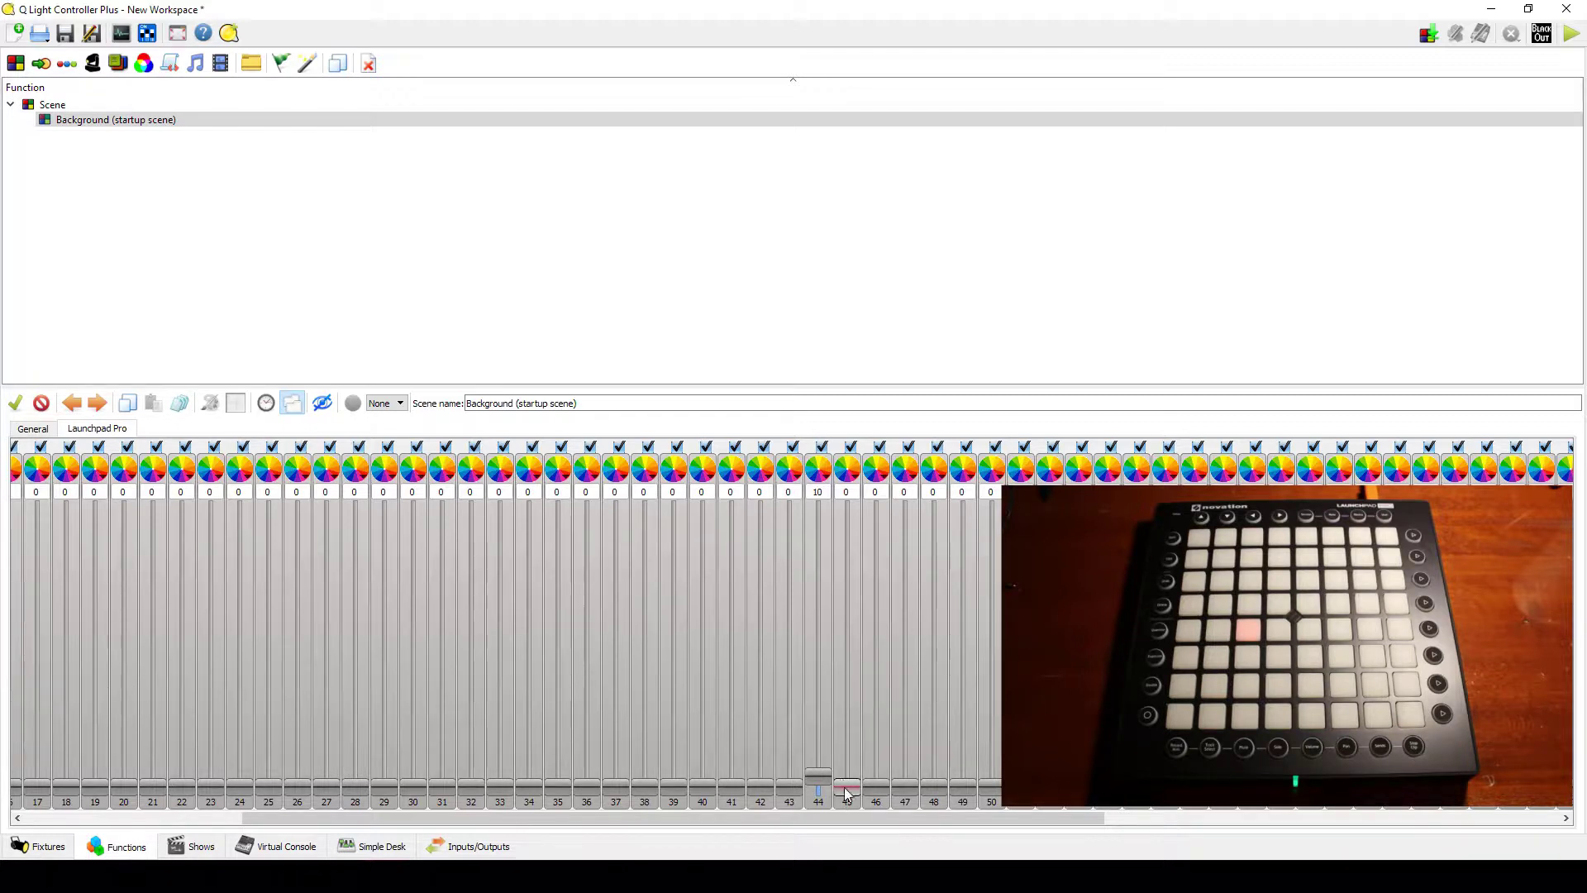
pyautogui.moveTo(846, 788); pyautogui.dragTo(848, 772)
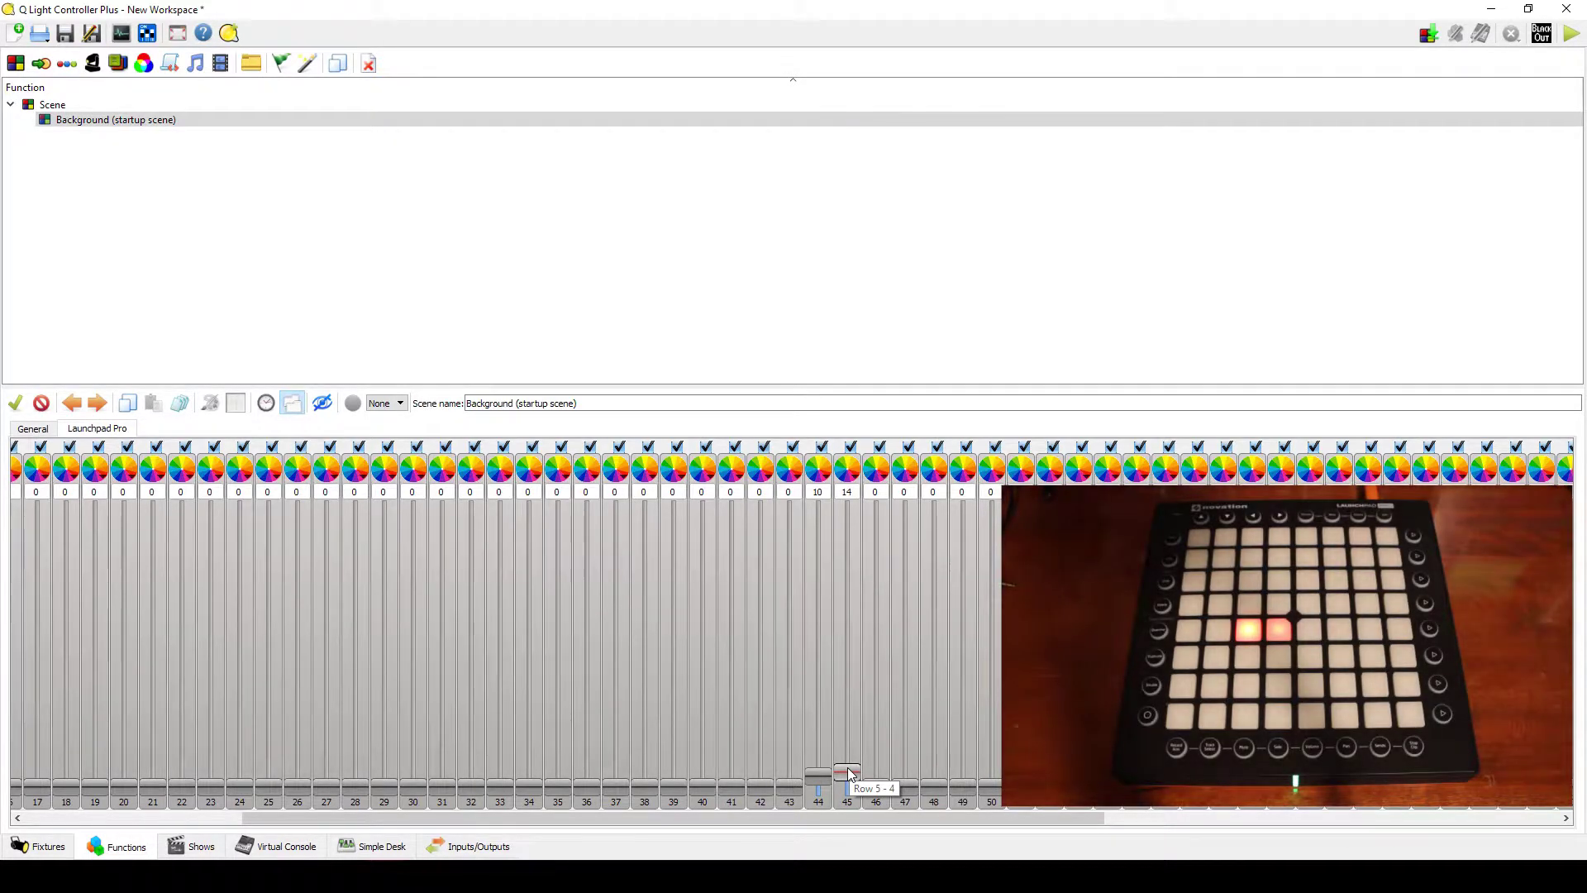
pyautogui.moveTo(847, 771)
pyautogui.mouseDown()
pyautogui.moveTo(852, 743)
pyautogui.moveTo(878, 744)
pyautogui.moveTo(874, 686)
pyautogui.mouseUp()
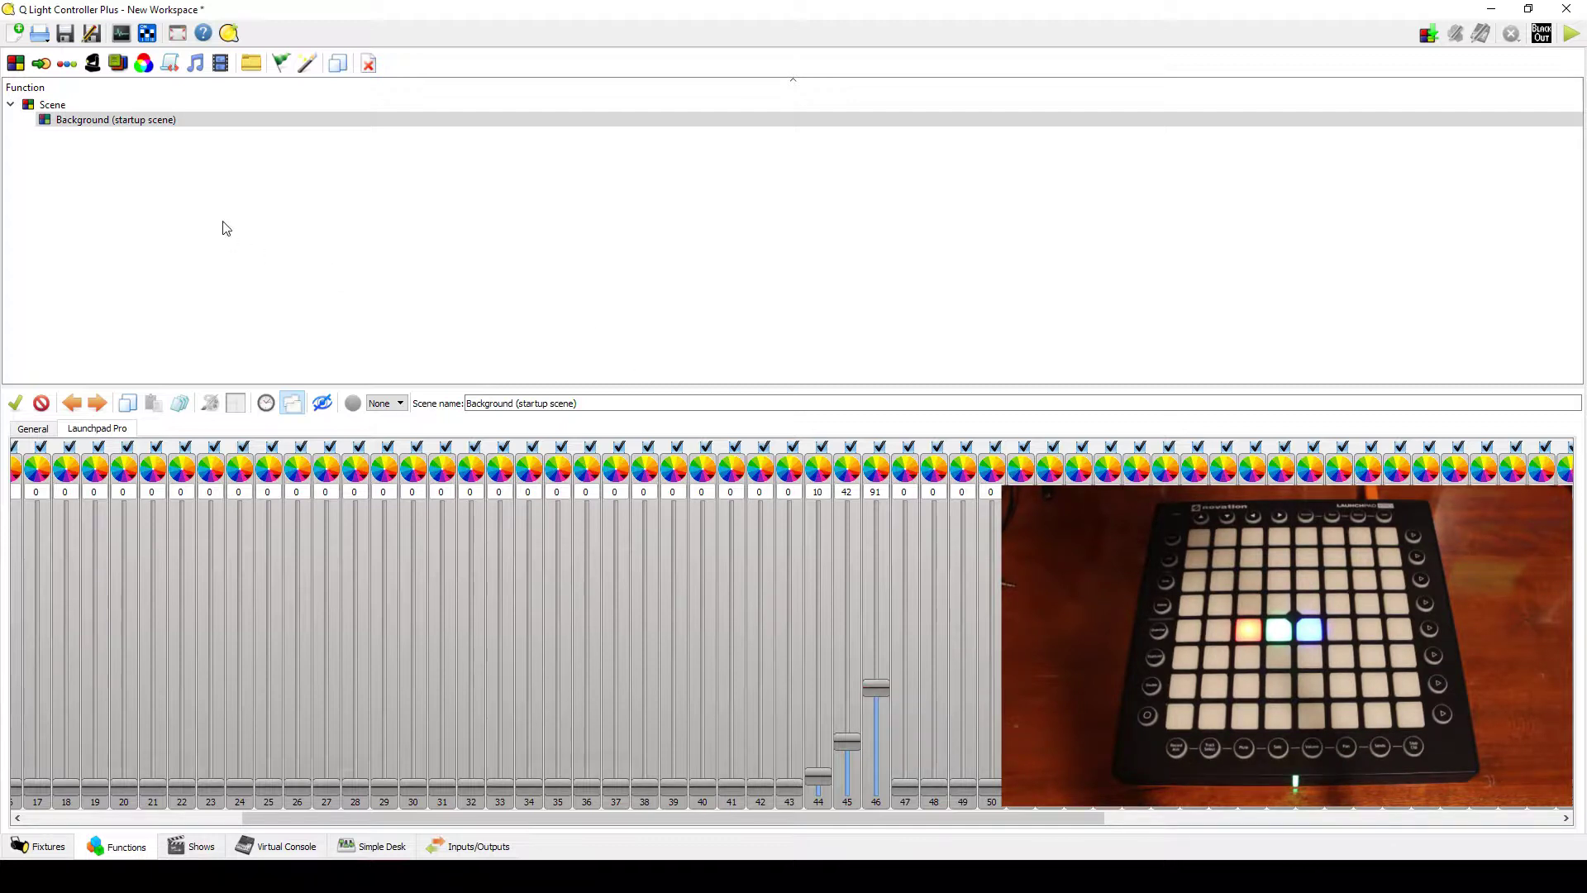
# Create a new scene 'Red button light' with the Launchpad Pro fixture added
pyautogui.click(172, 210)
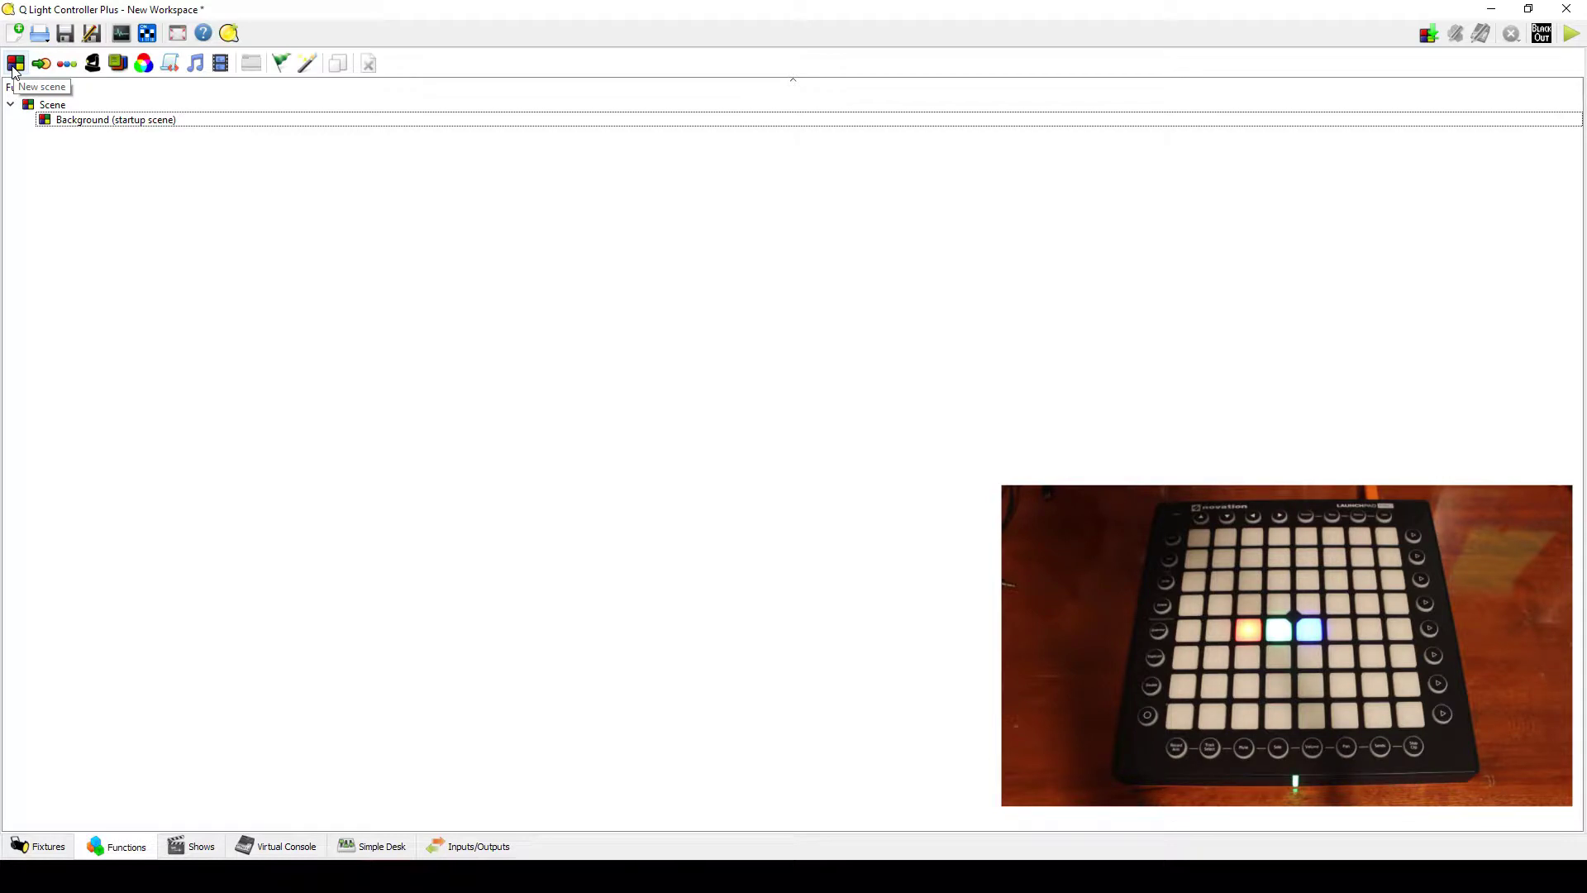
pyautogui.click(15, 63)
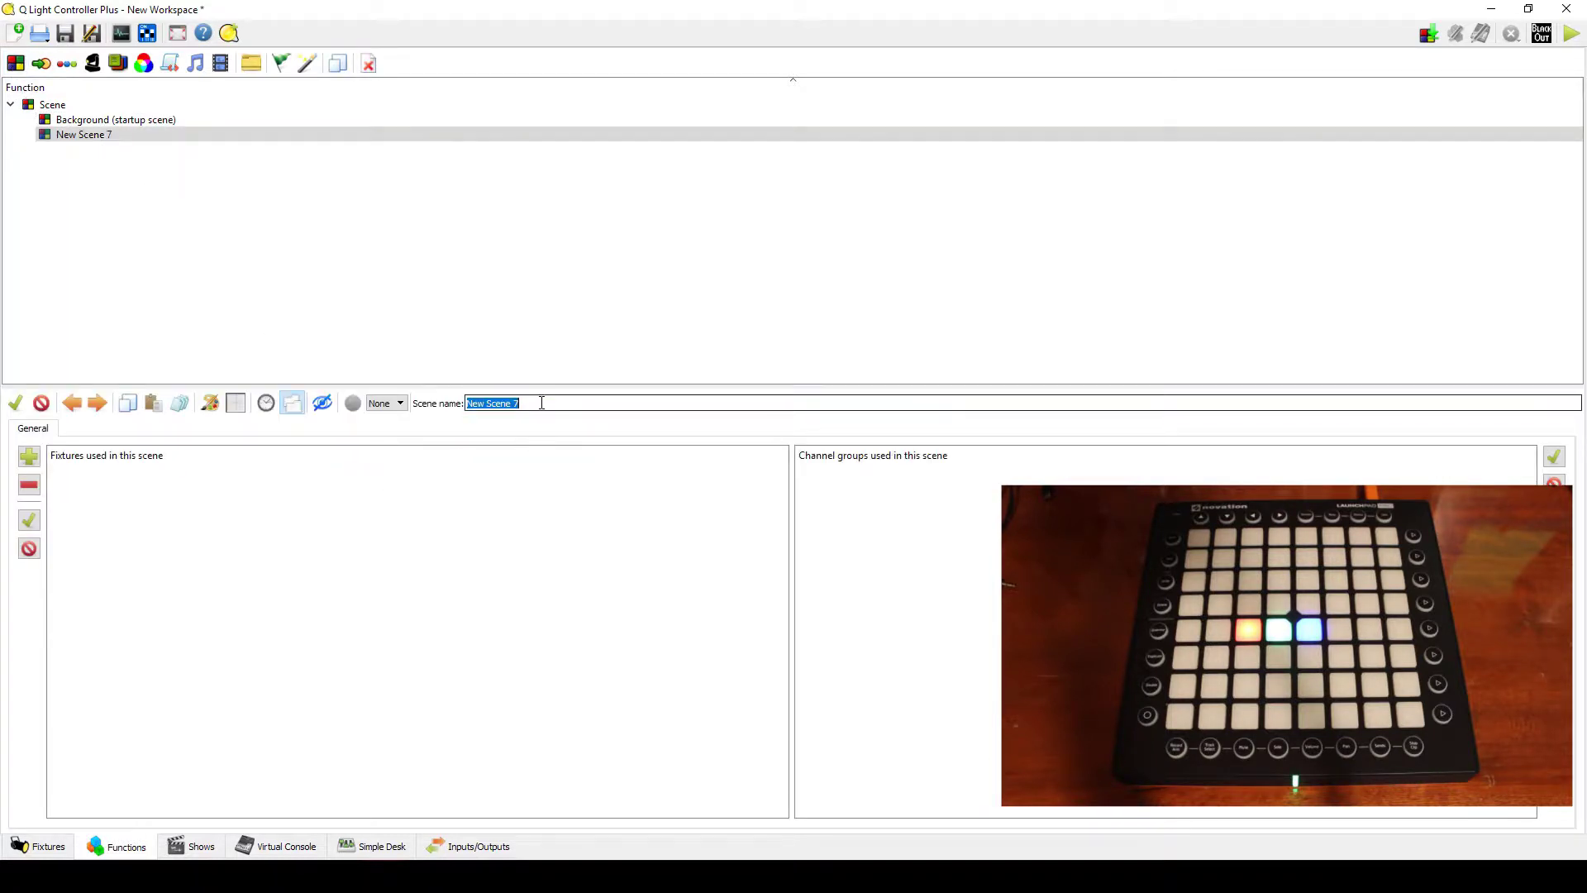
pyautogui.write('Red')
pyautogui.write(' button li')
pyautogui.write('ght')
pyautogui.click(27, 456)
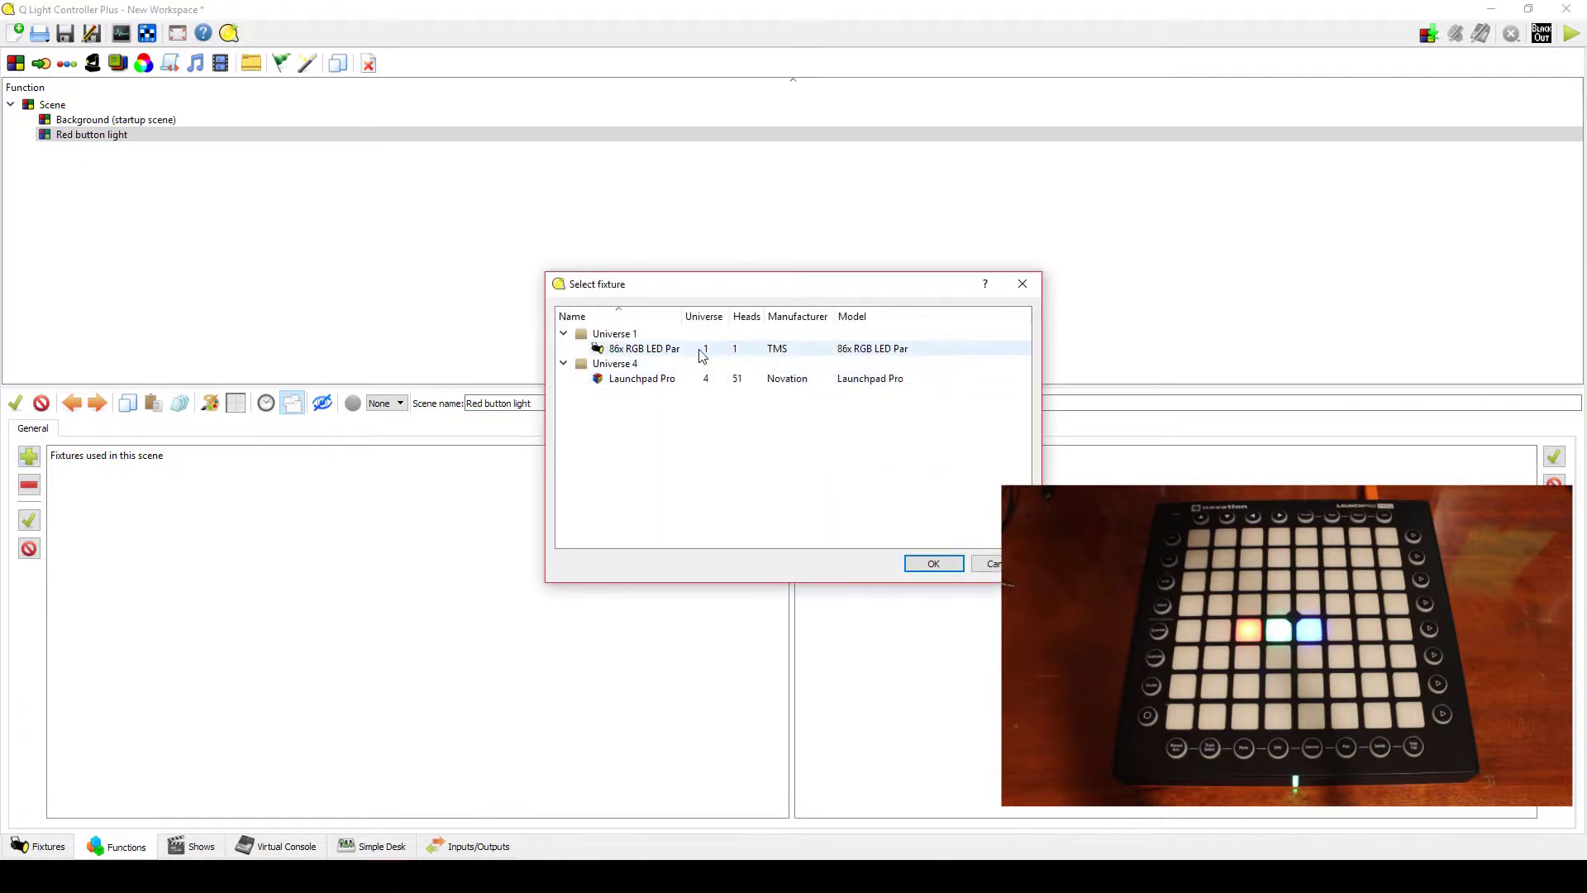
pyautogui.doubleClick(681, 384)
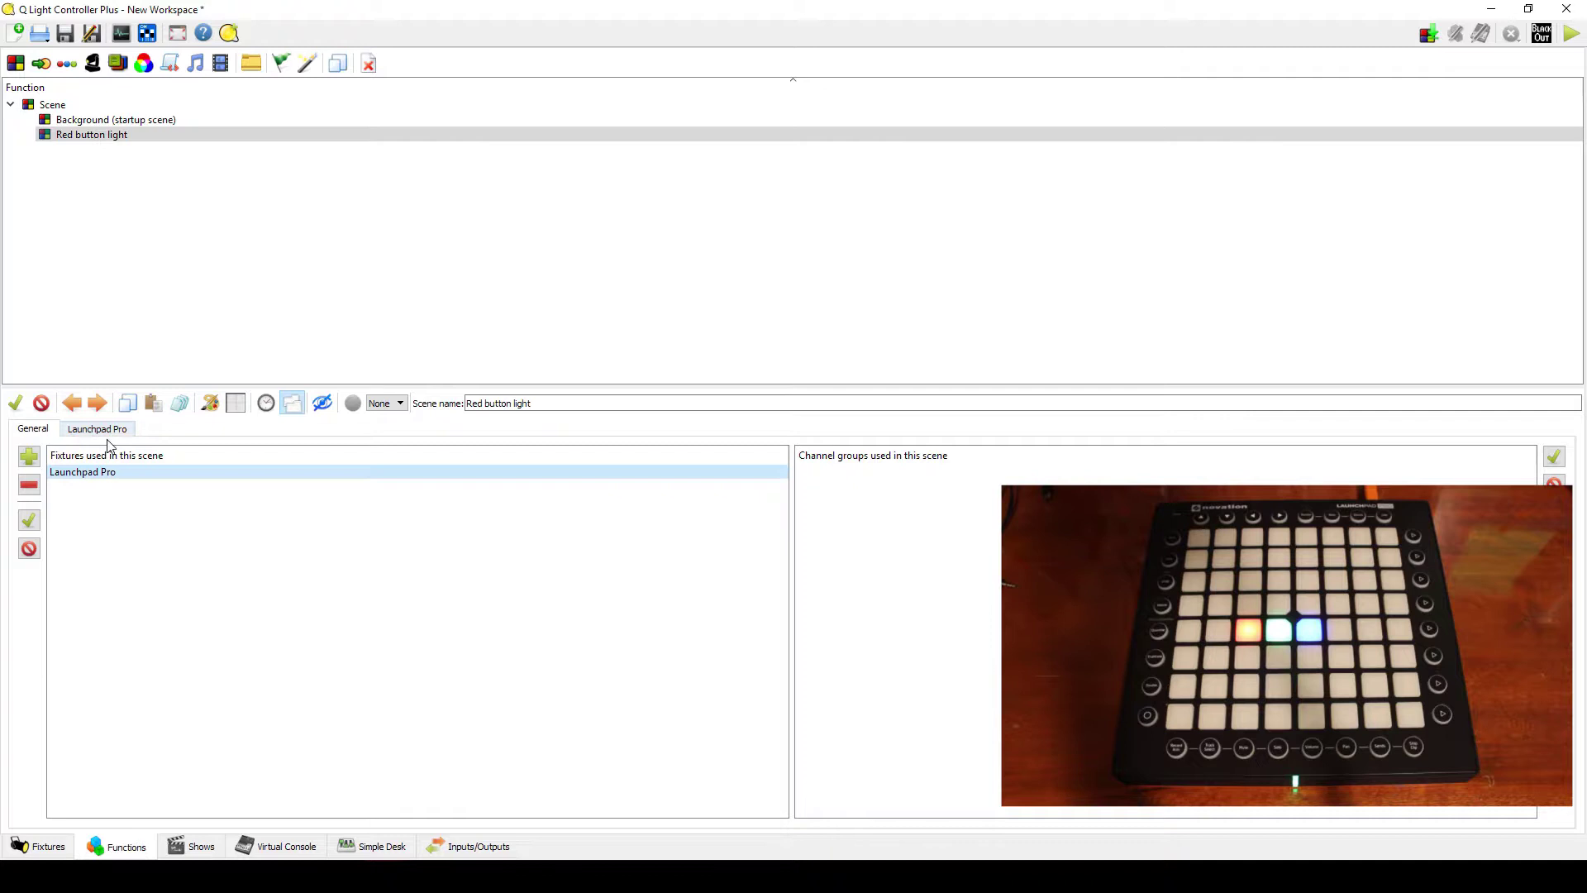
# In Red button light, enable only Launchpad Pro channel 44 and set it to 6
pyautogui.click(112, 122)
pyautogui.click(108, 429)
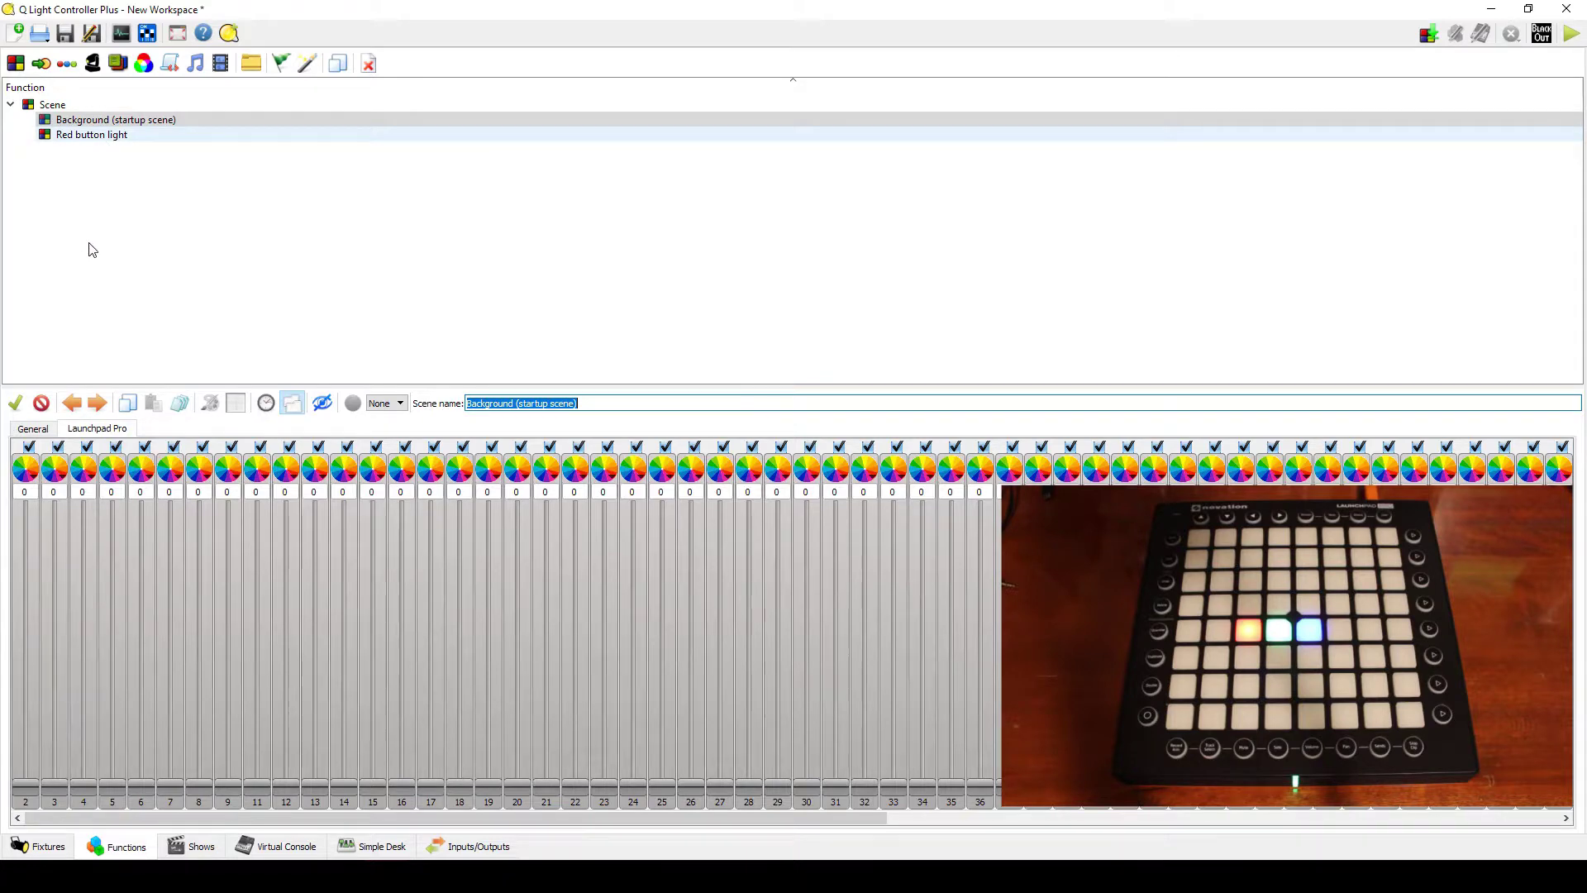
pyautogui.press('Down')
pyautogui.click(105, 428)
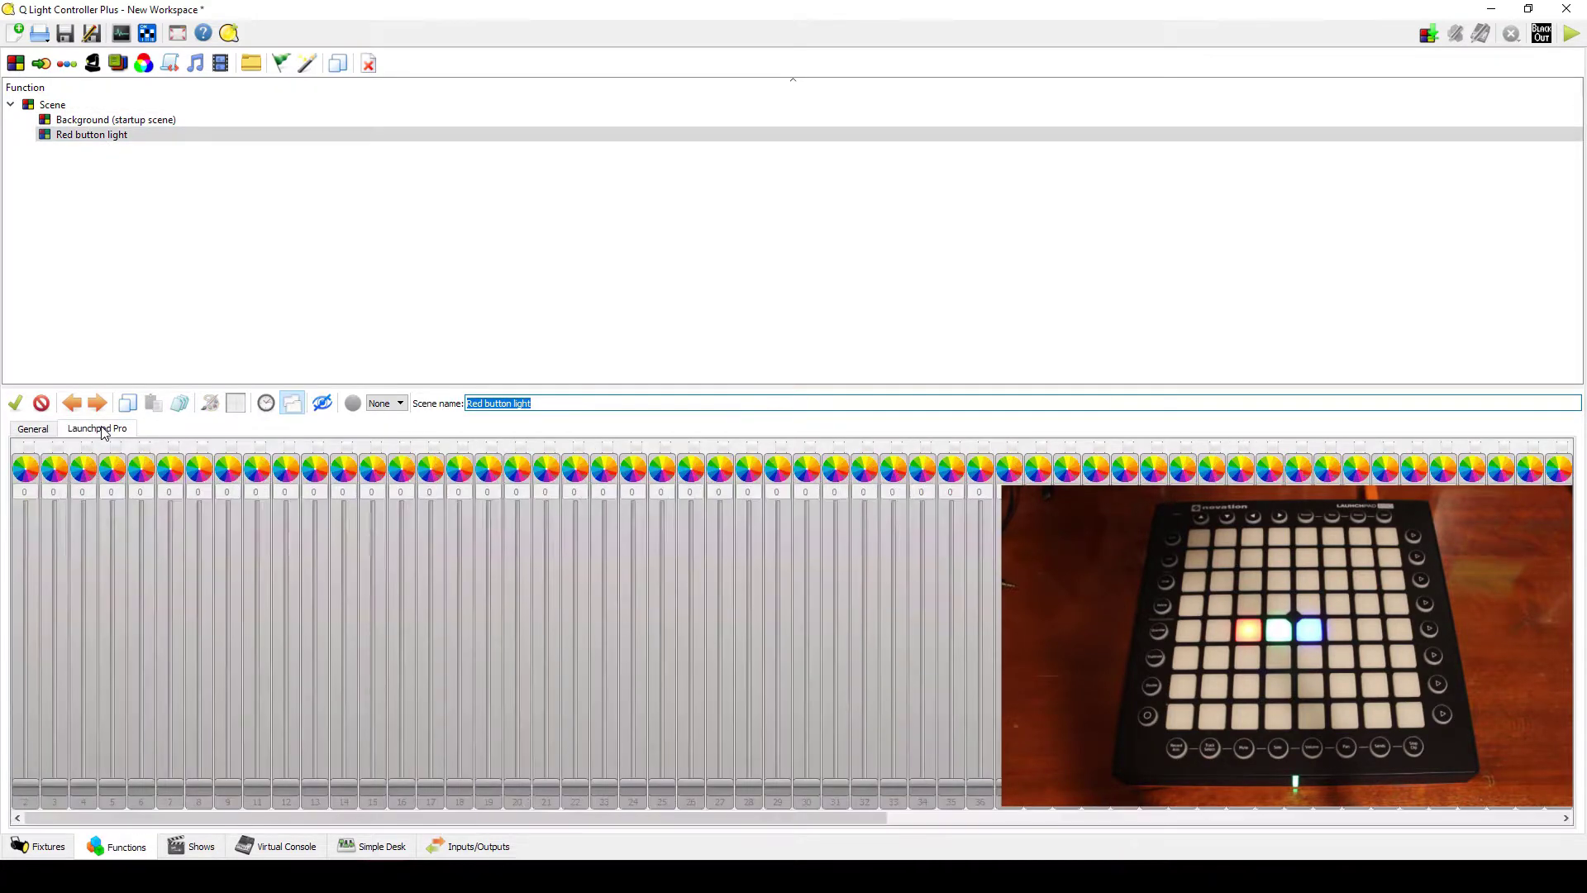
pyautogui.moveTo(705, 818); pyautogui.dragTo(887, 817)
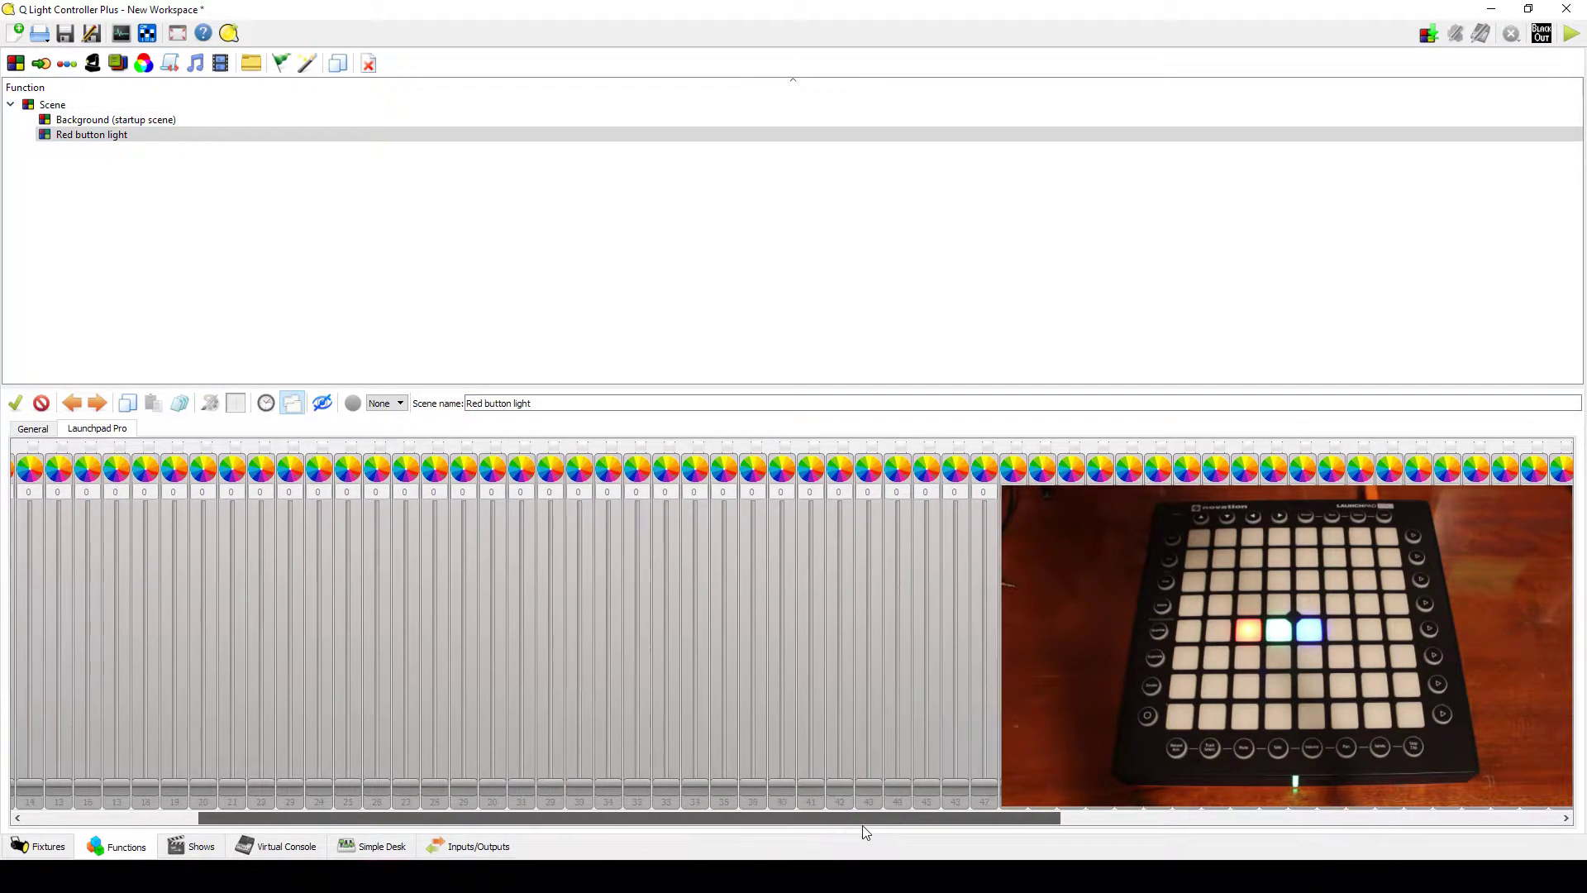
pyautogui.click(901, 448)
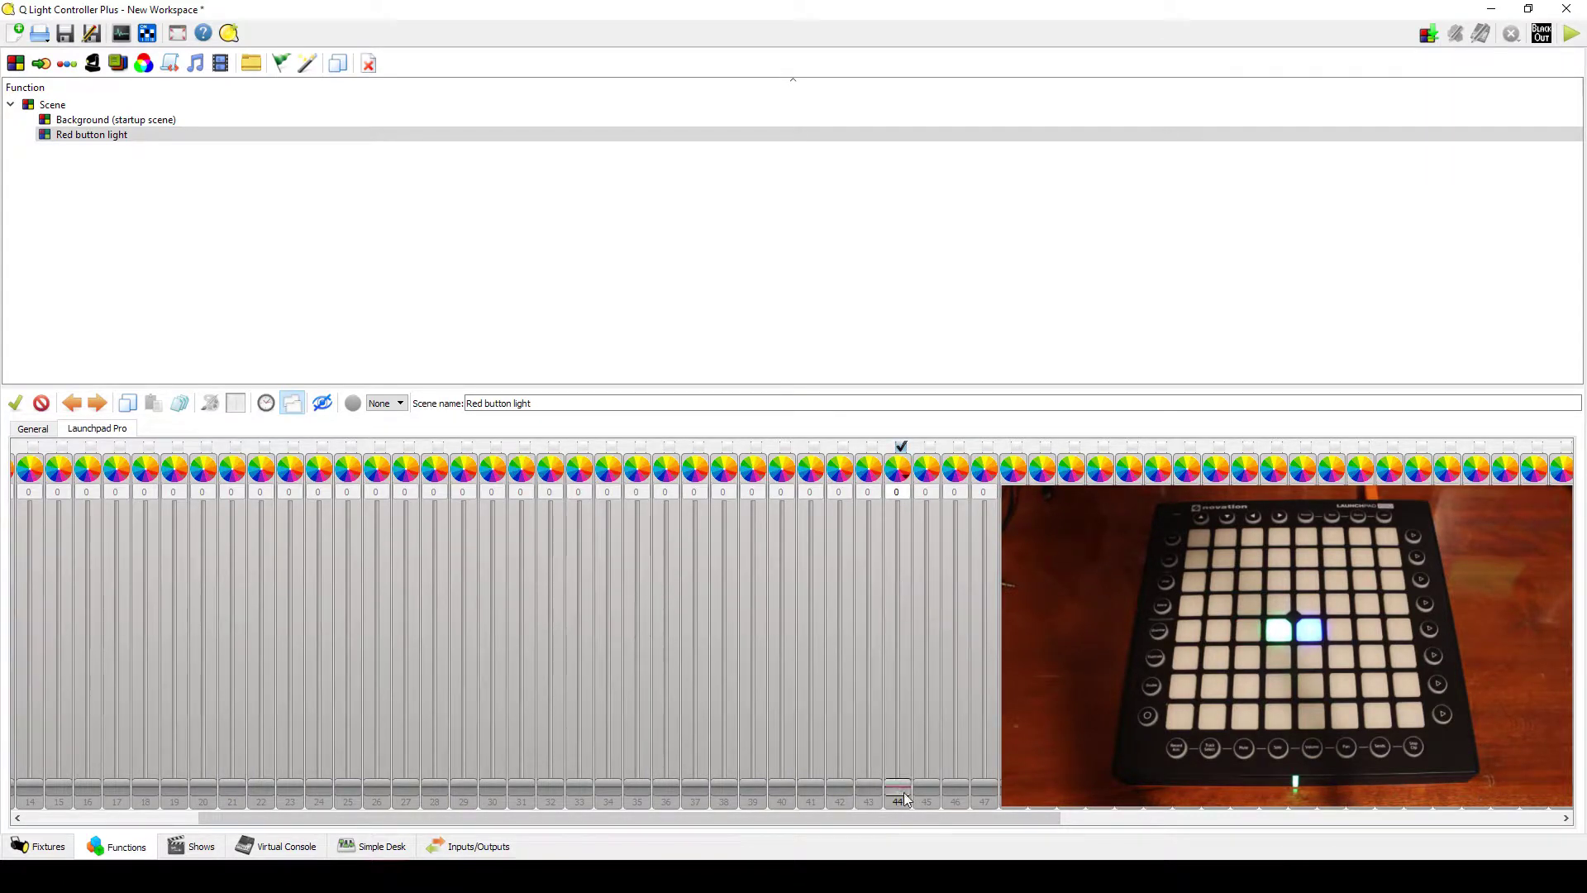
pyautogui.moveTo(898, 798); pyautogui.dragTo(901, 789)
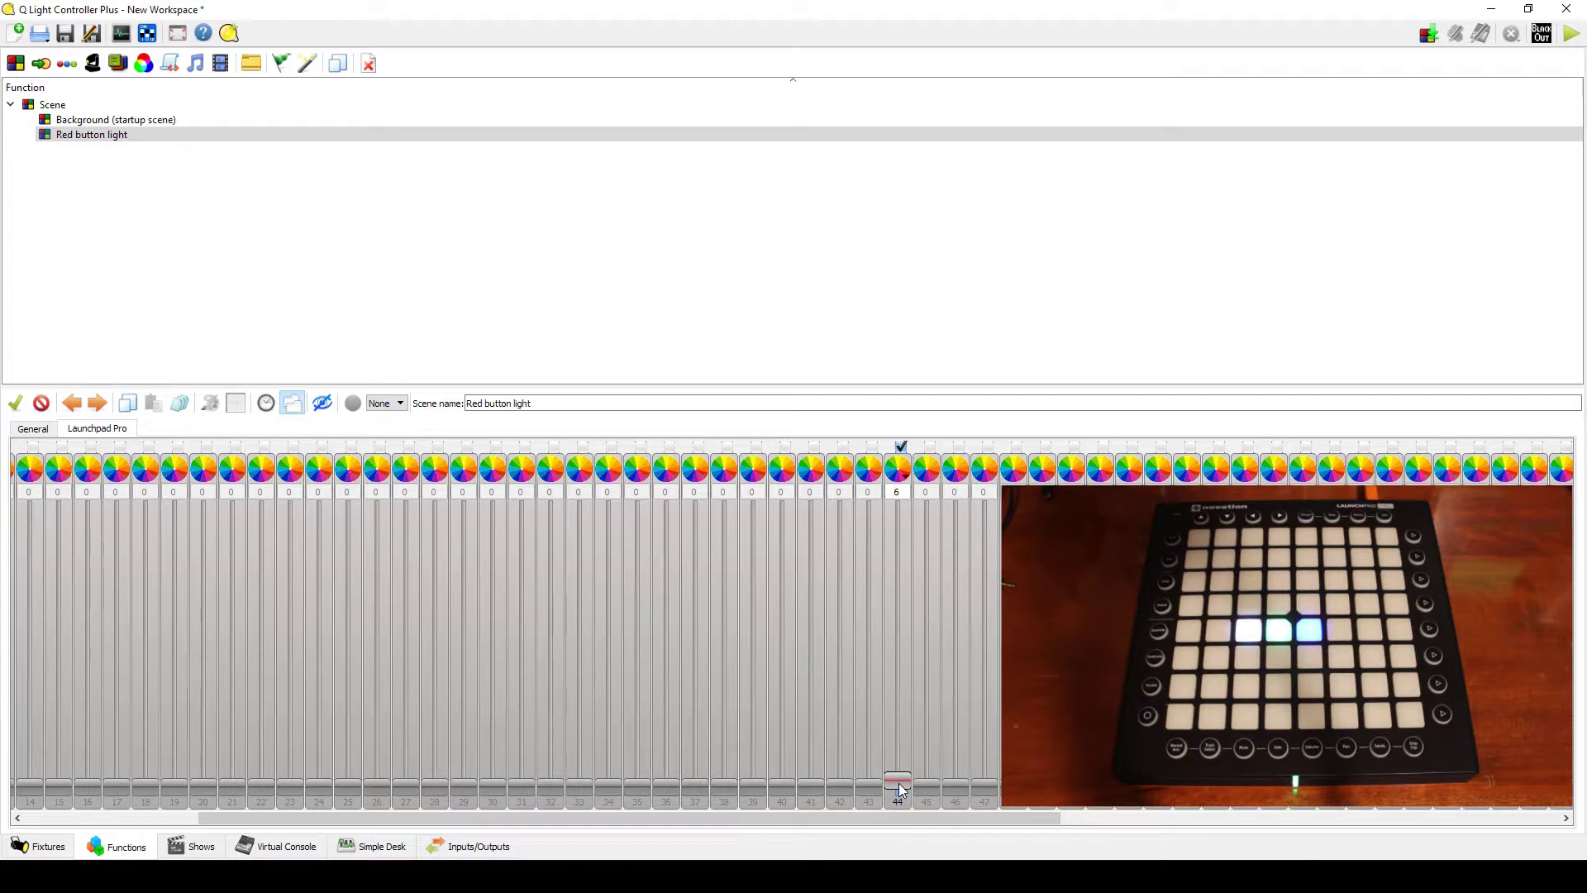
# Clone Red button light as 'Green button light', swapping channel 44 for channel 45 at 6
pyautogui.rightClick(79, 136)
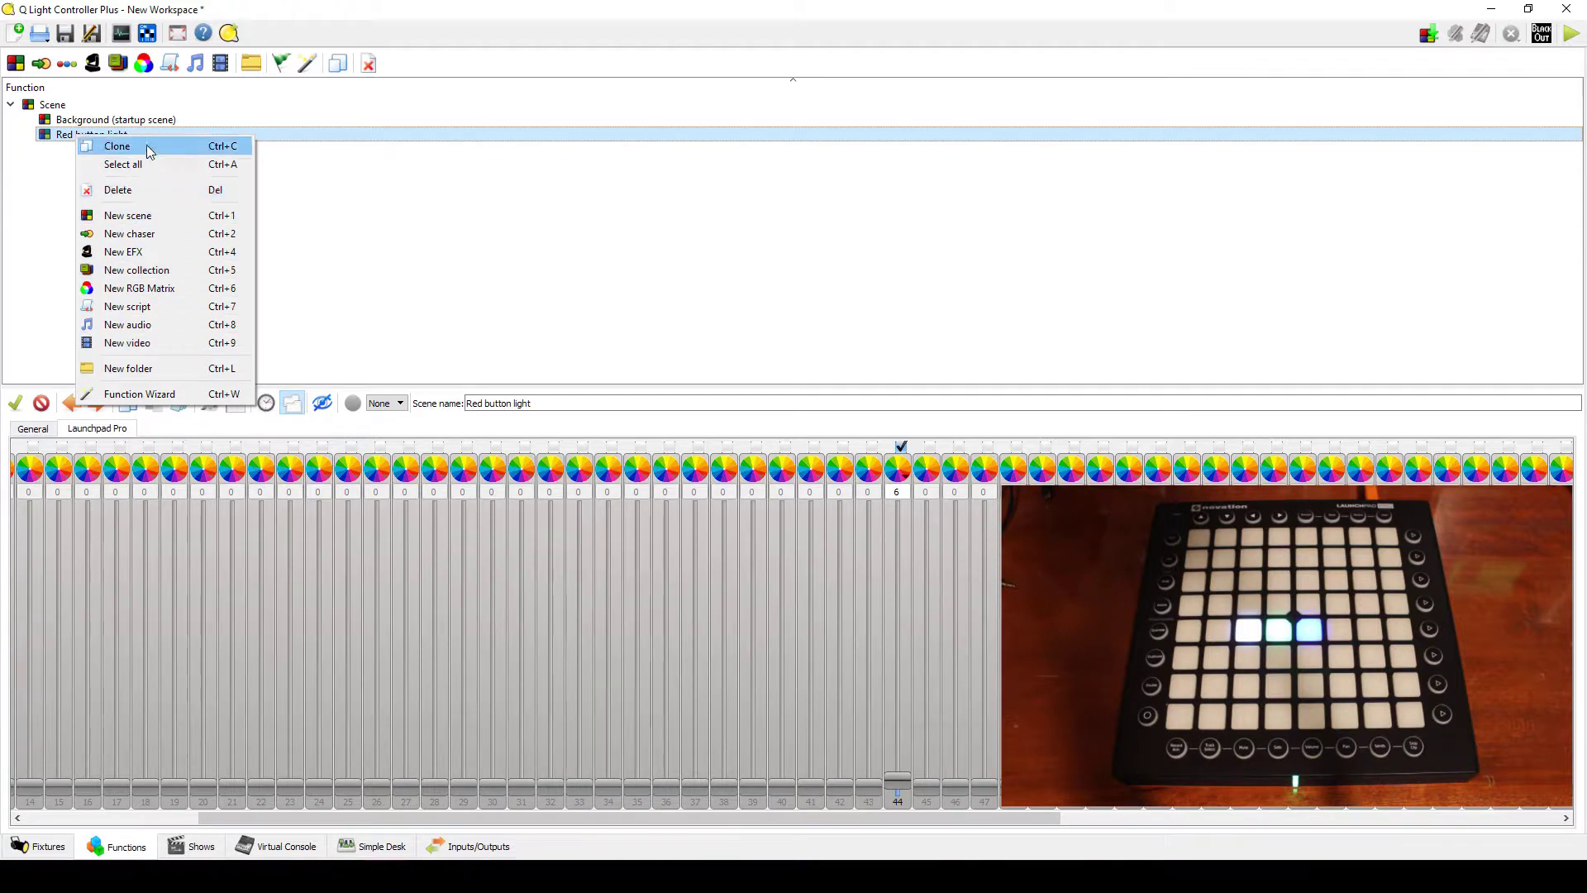
pyautogui.press('Escape')
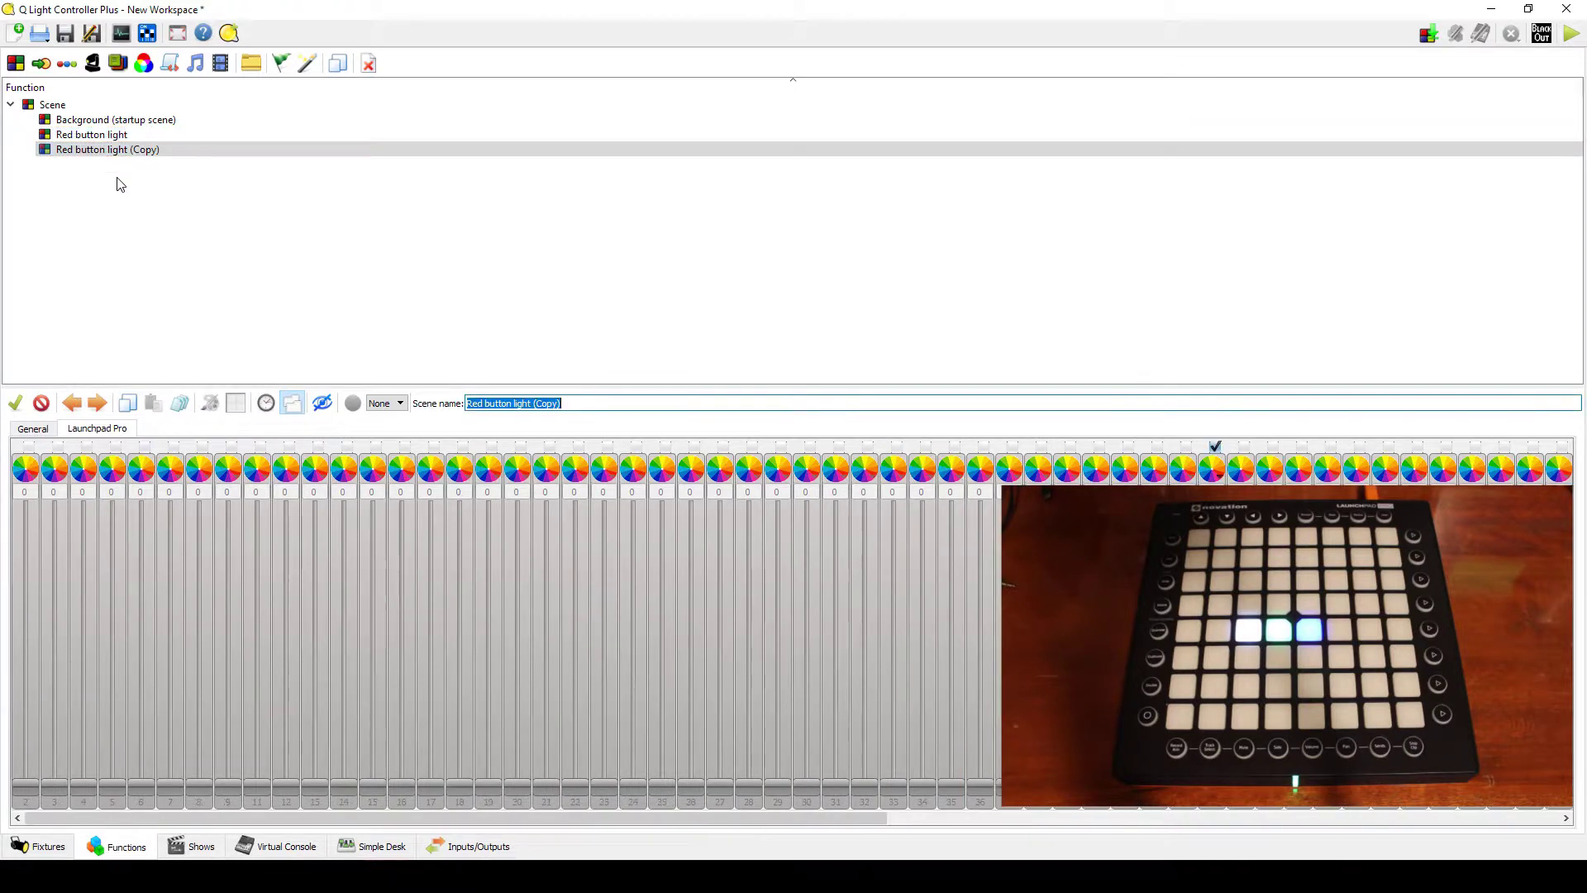
pyautogui.click(510, 402)
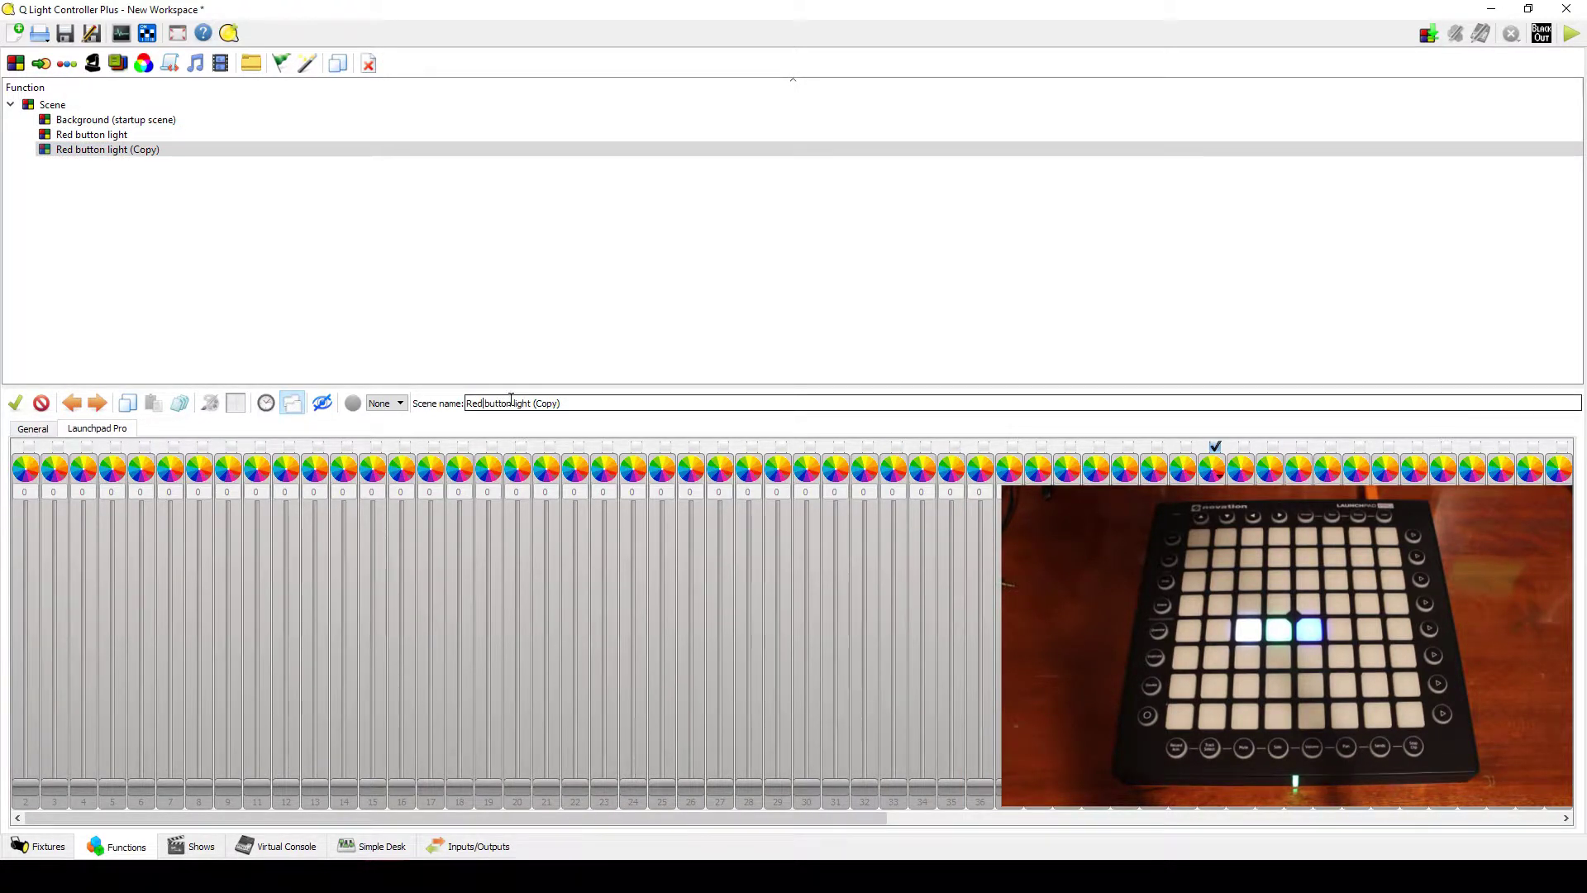
pyautogui.press('BackSpace')
pyautogui.press('BackSpace')
pyautogui.press('BackSpace')
pyautogui.write('Gree')
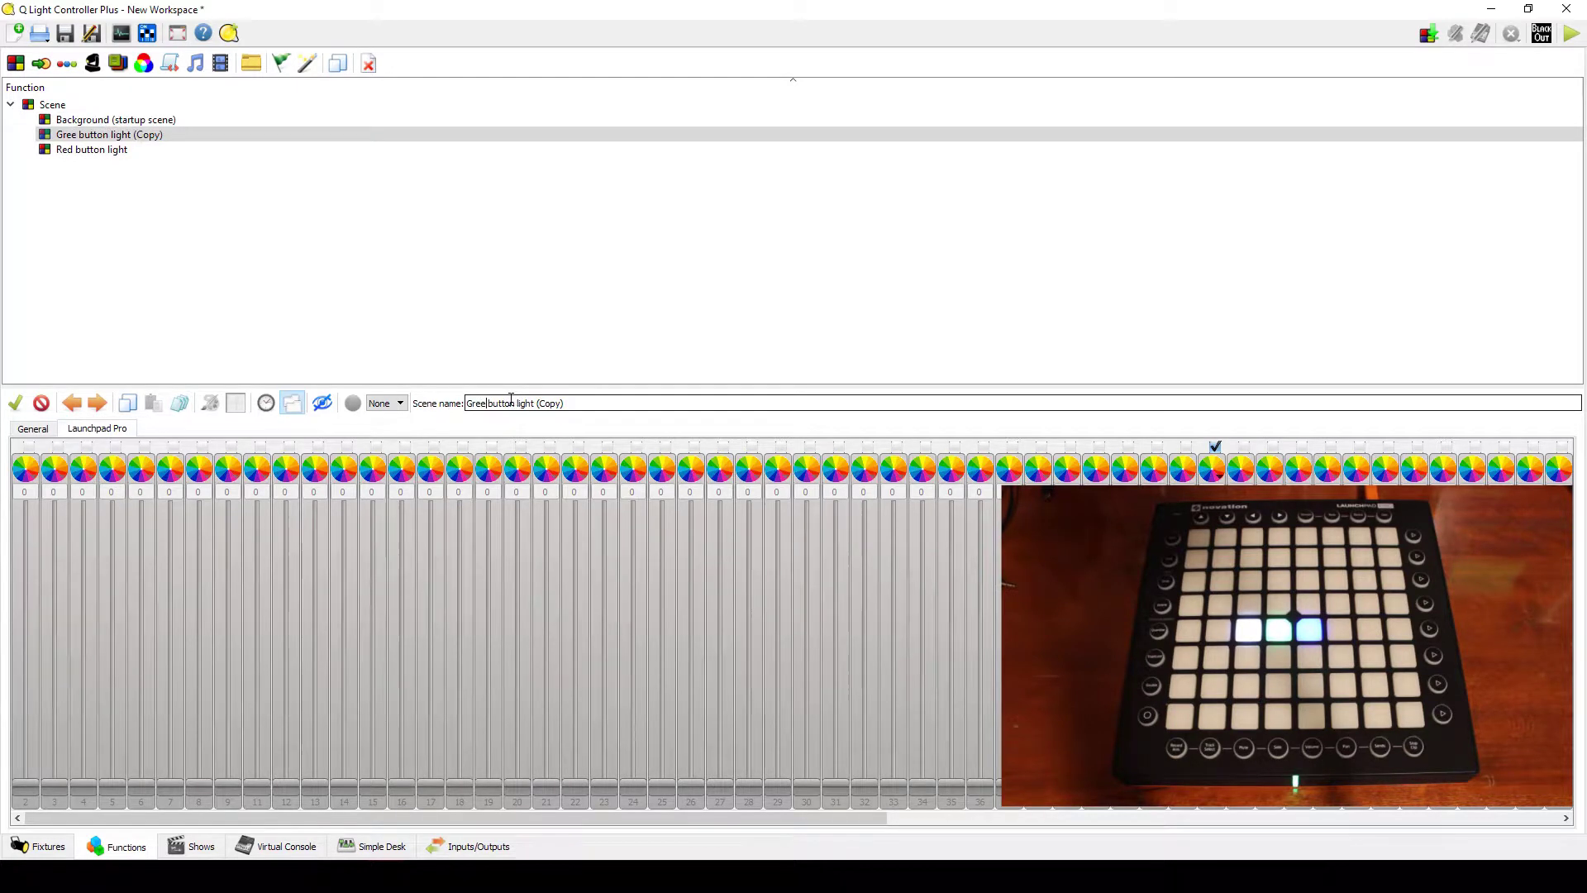
pyautogui.moveTo(566, 403); pyautogui.dragTo(536, 406)
pyautogui.press('BackSpace')
pyautogui.click(486, 403)
pyautogui.write('n')
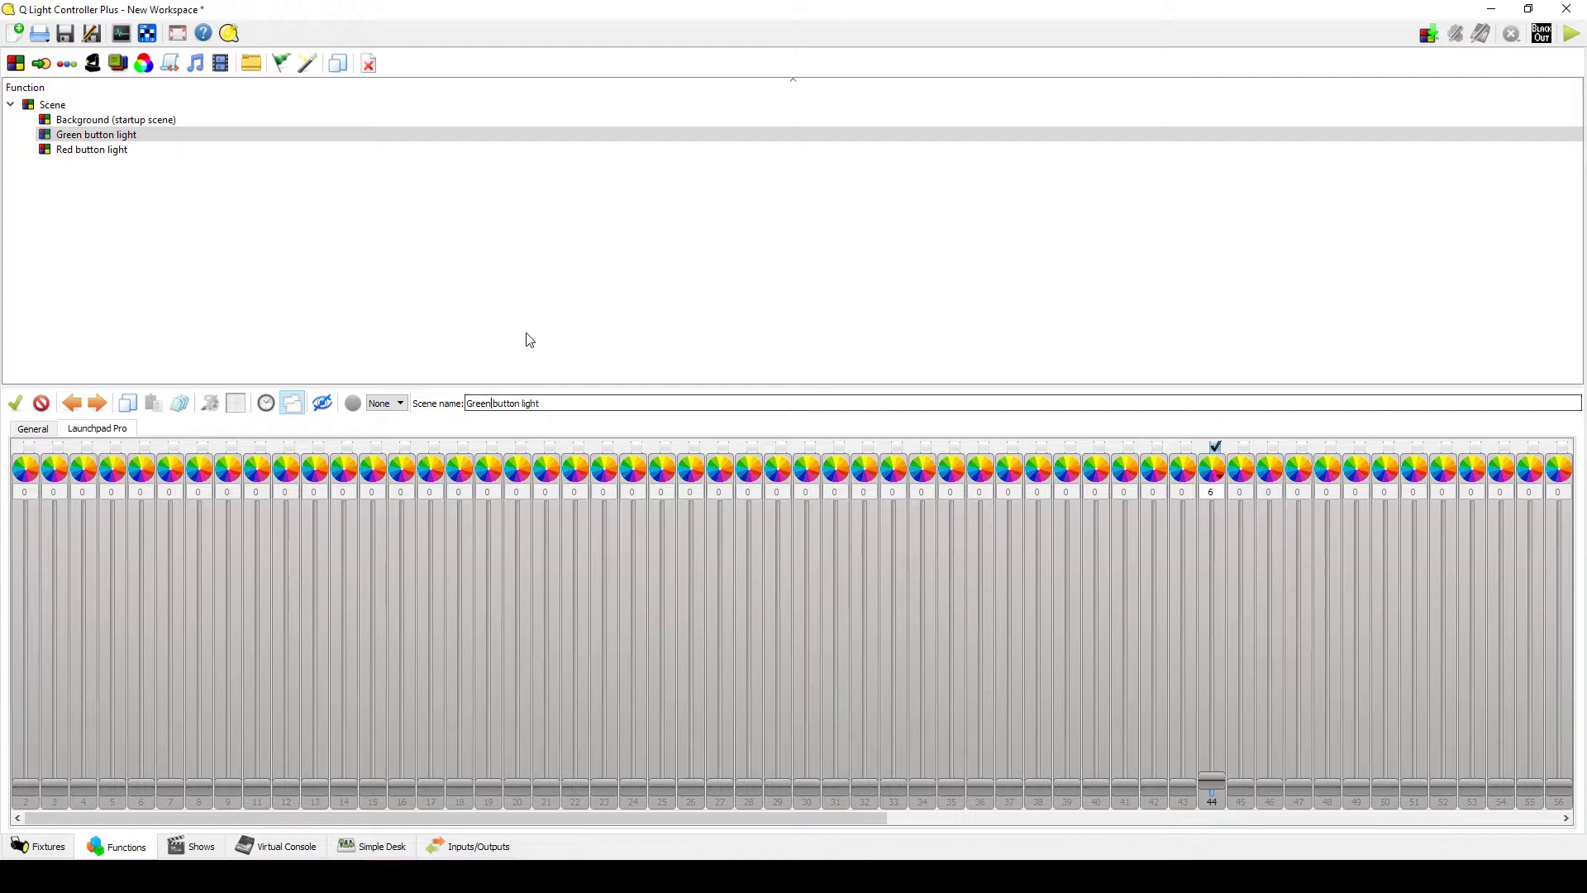
pyautogui.click(1216, 446)
pyautogui.click(1244, 446)
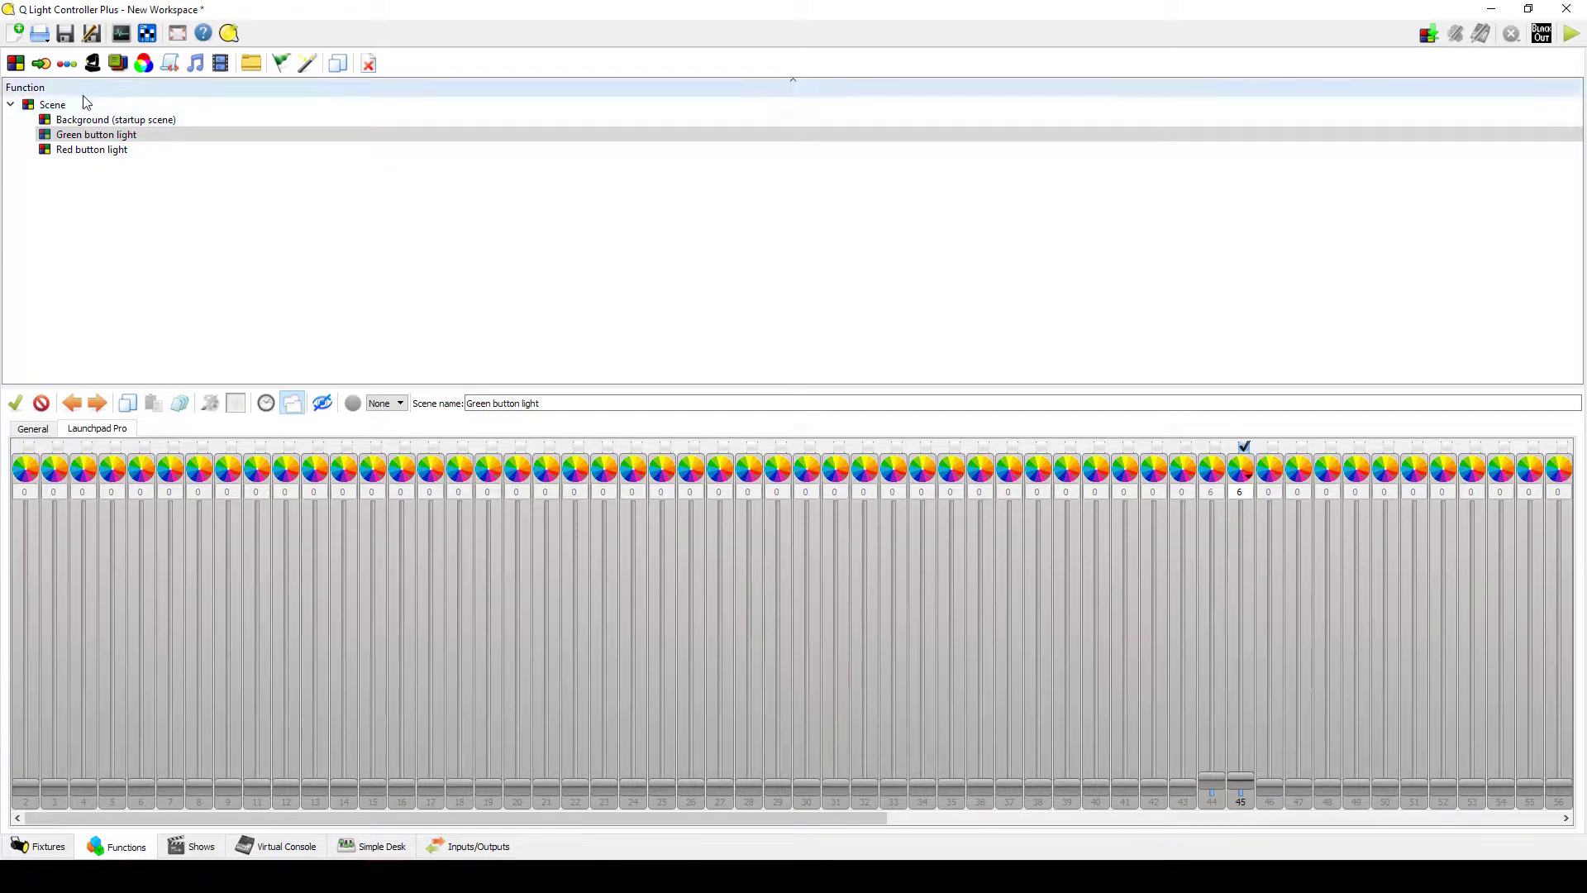
# Duplicate Green button light and rename the copy 'Blue button light'
pyautogui.rightClick(69, 135)
pyautogui.click(258, 344)
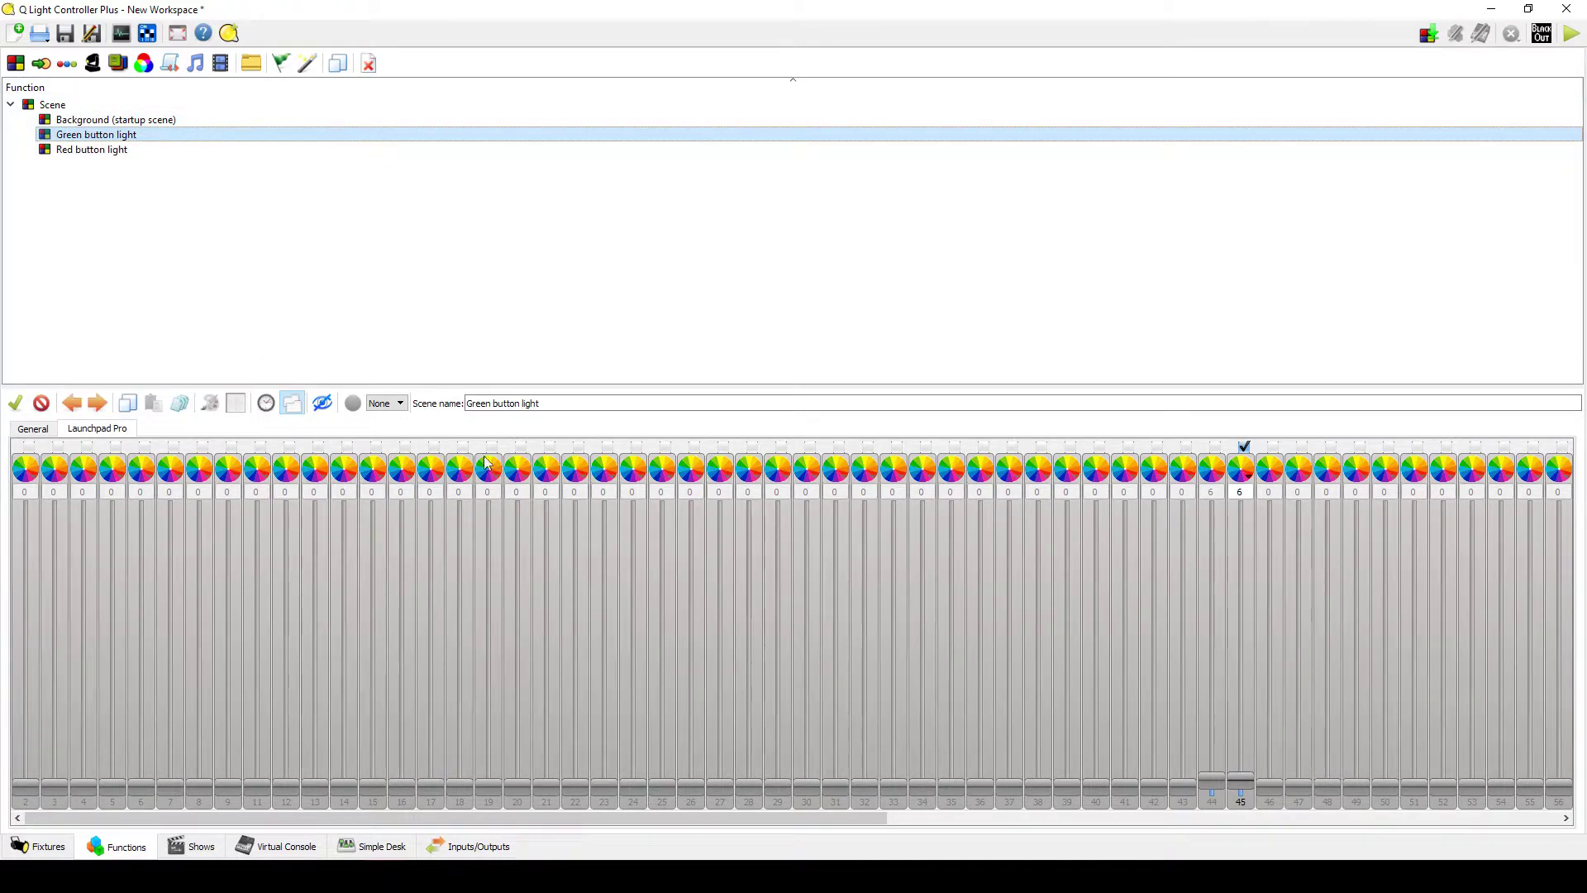
pyautogui.hotkey('ctrl', 'd')
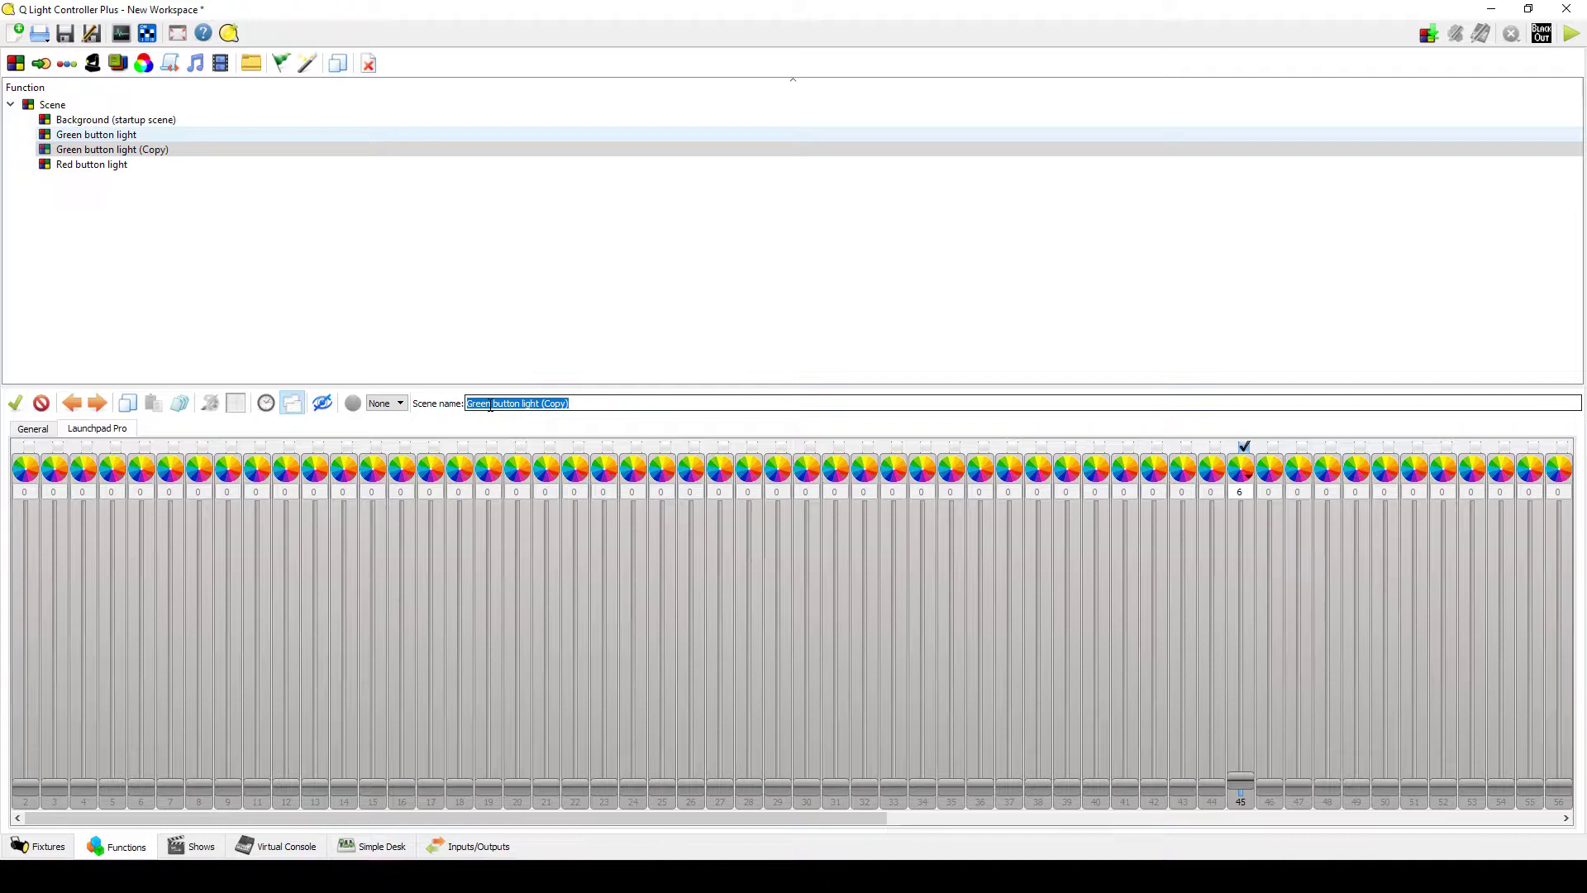
pyautogui.click(490, 406)
pyautogui.press('BackSpace')
pyautogui.press('BackSpace')
pyautogui.press('BackSpace')
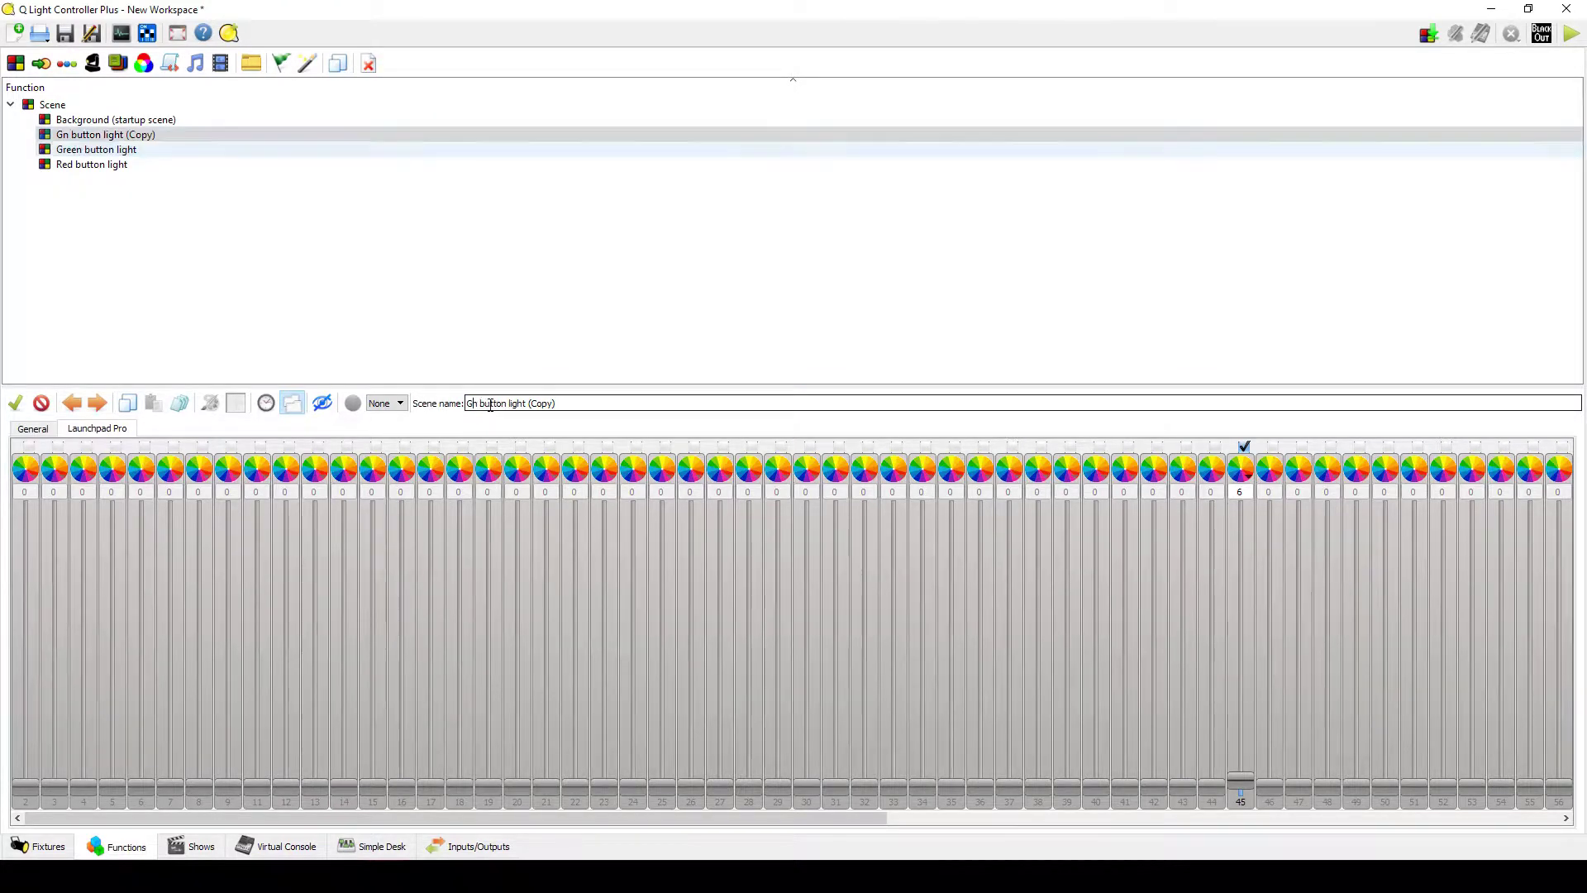
pyautogui.press('BackSpace')
pyautogui.press('BackSpace')
pyautogui.press('BackSpace')
pyautogui.write('Bl')
pyautogui.write('ue')
pyautogui.moveTo(564, 403); pyautogui.dragTo(535, 403)
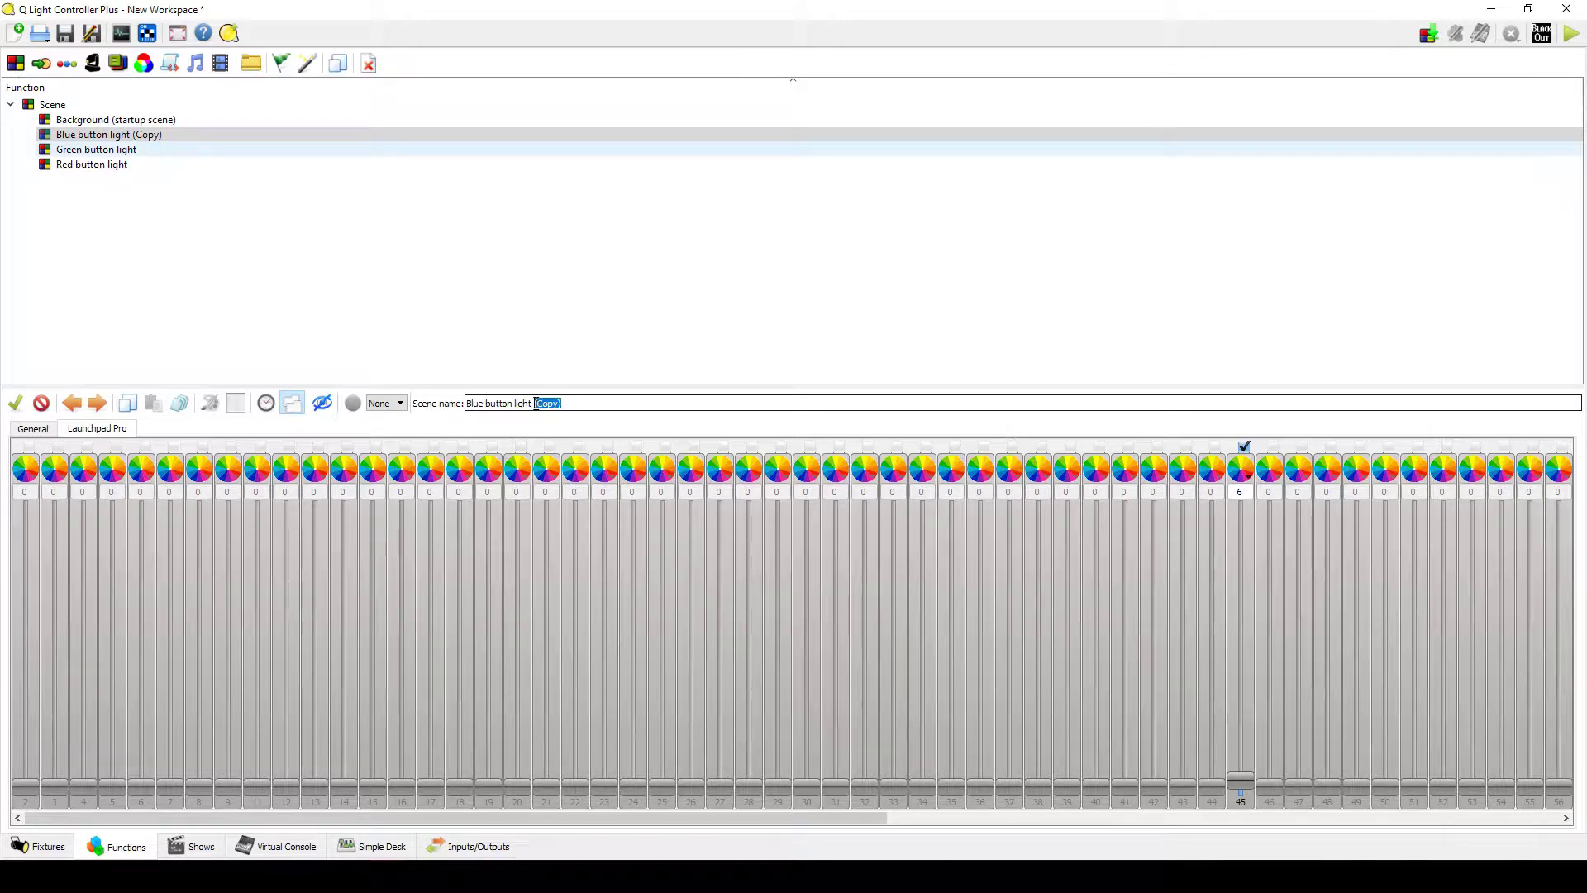
pyautogui.press('BackSpace')
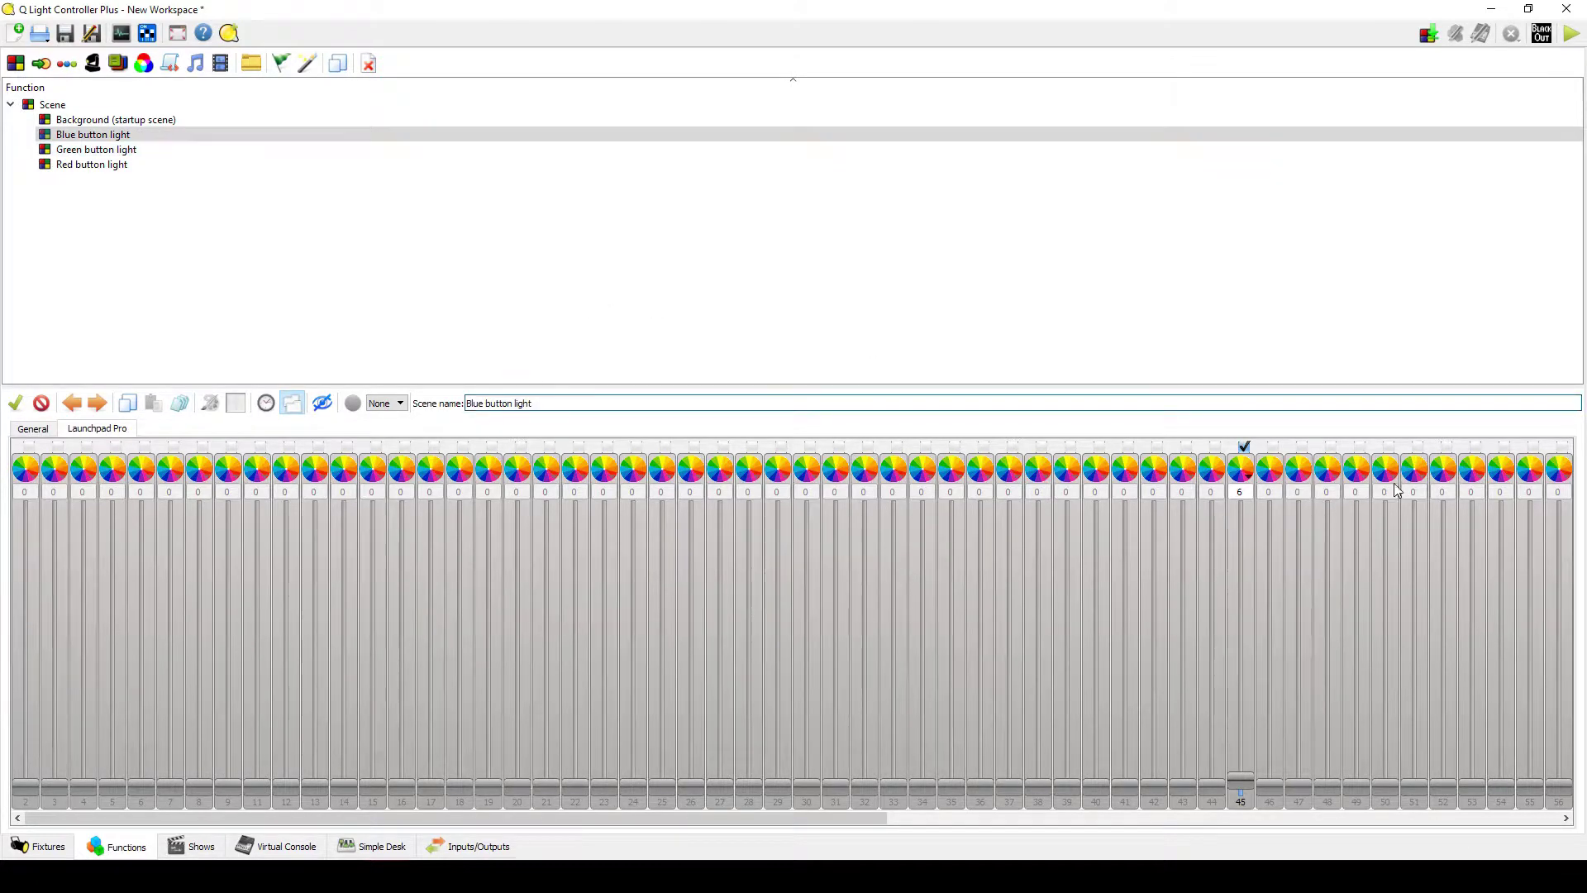
# Enable channel 46 at value 6 and close the scene editor
pyautogui.click(1273, 447)
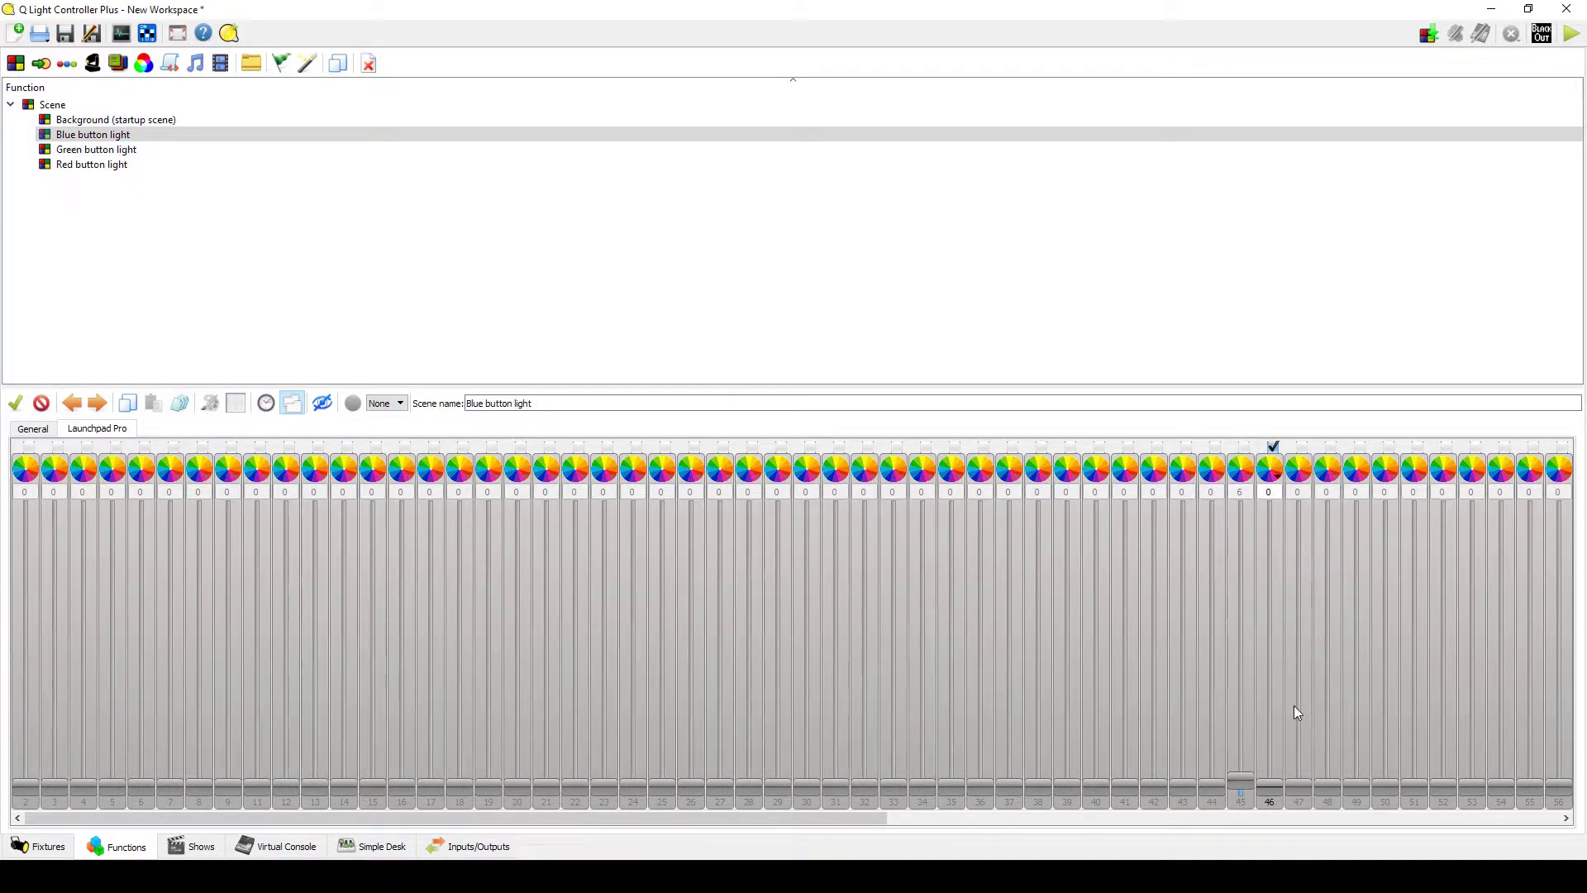
pyautogui.moveTo(1279, 802); pyautogui.dragTo(1271, 790)
pyautogui.click(262, 266)
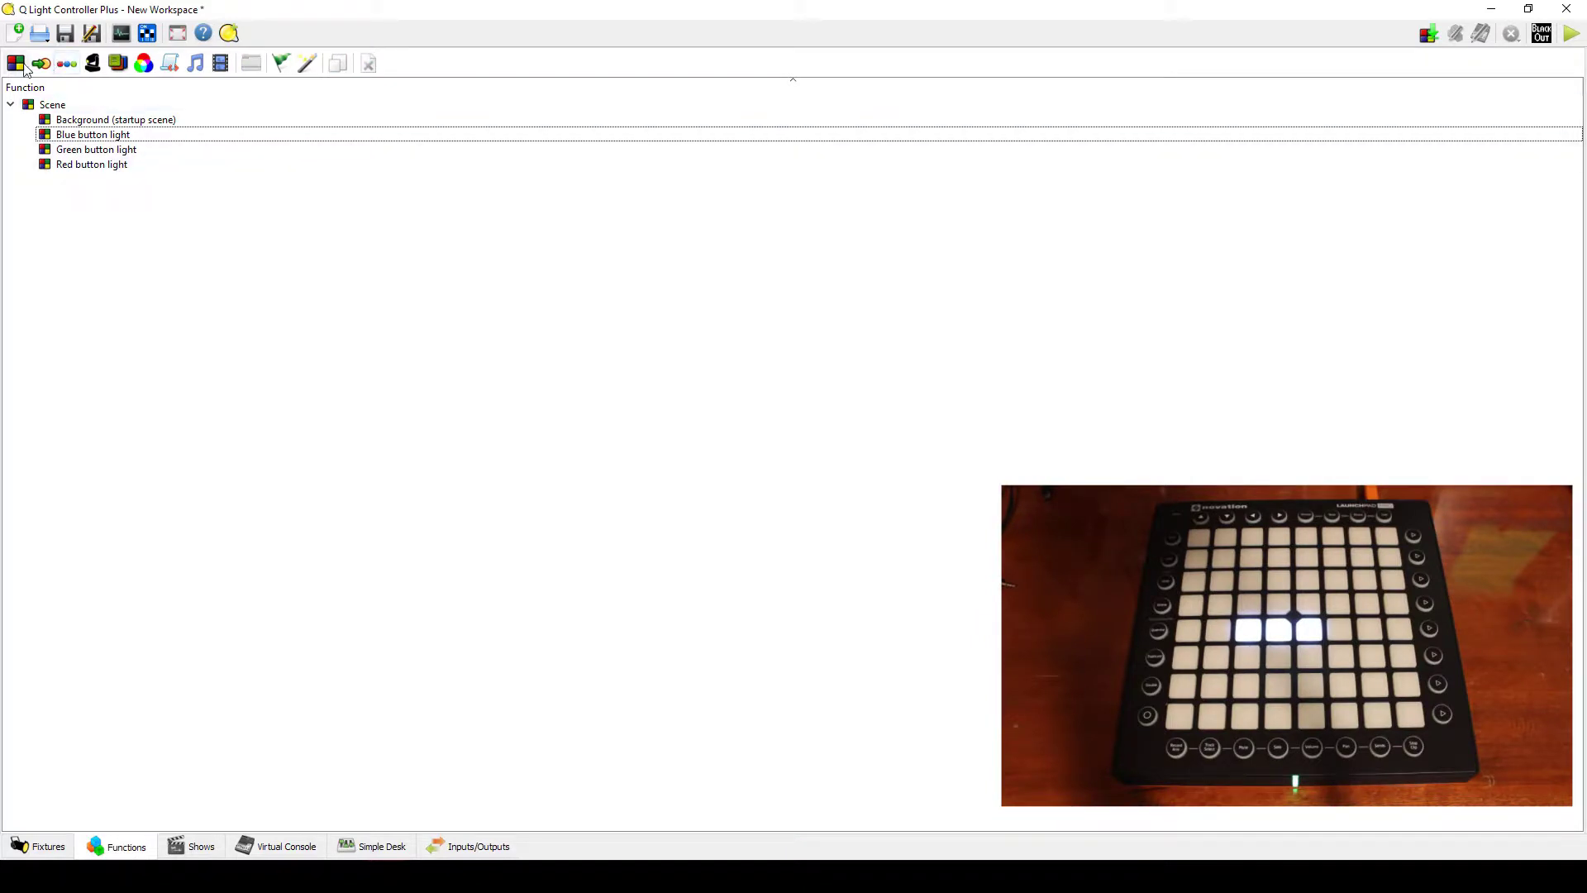
# Create a new collection named 'Red Button Control'
pyautogui.click(118, 64)
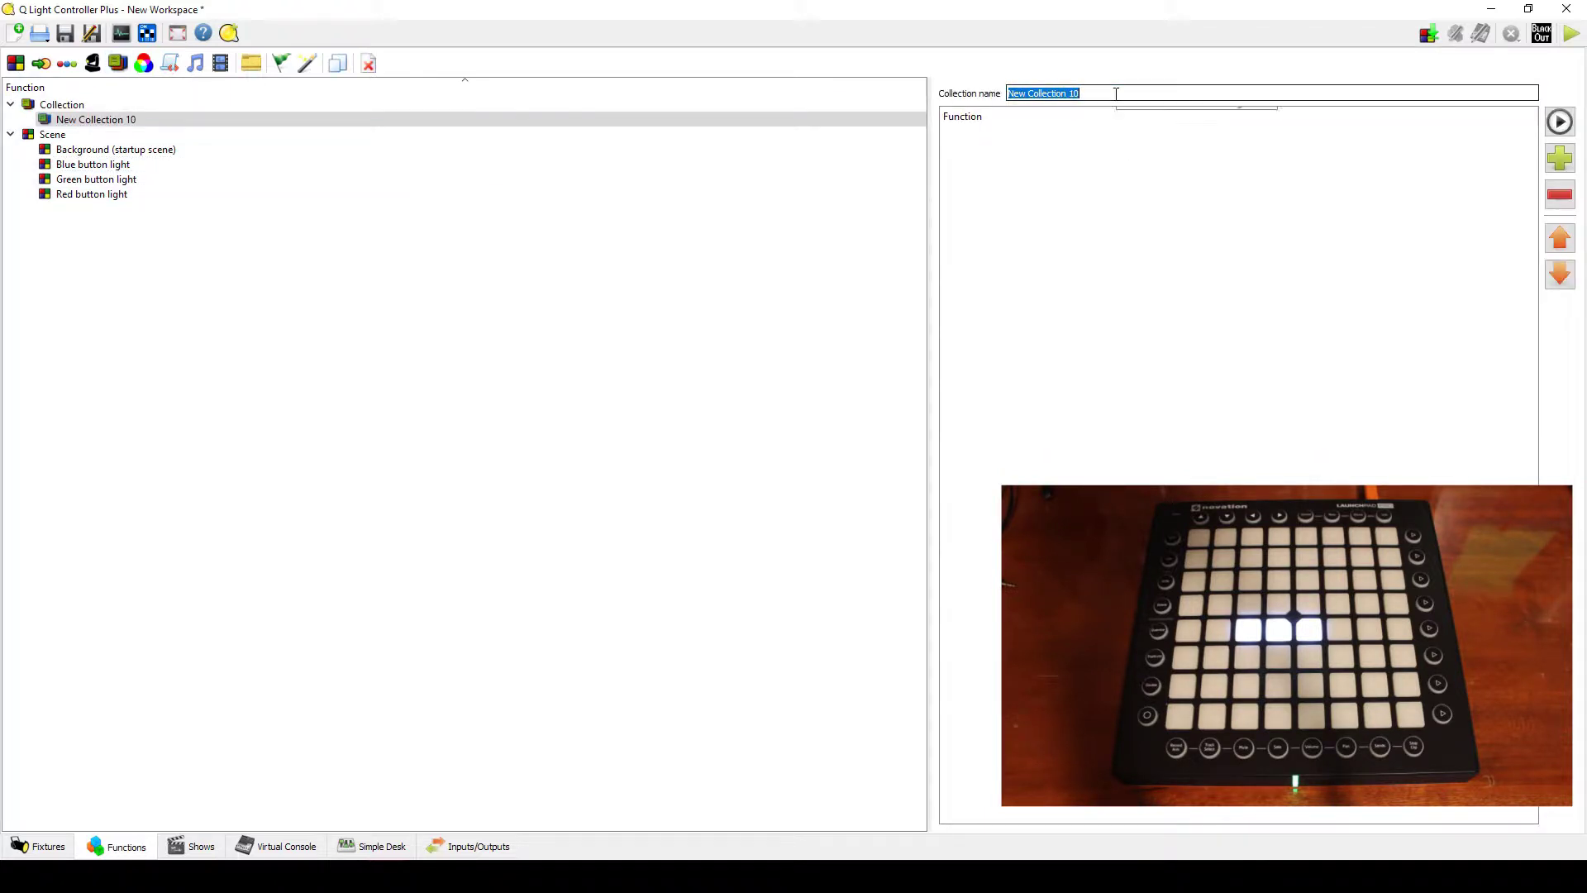
pyautogui.press('BackSpace')
pyautogui.write('Red Button Contr')
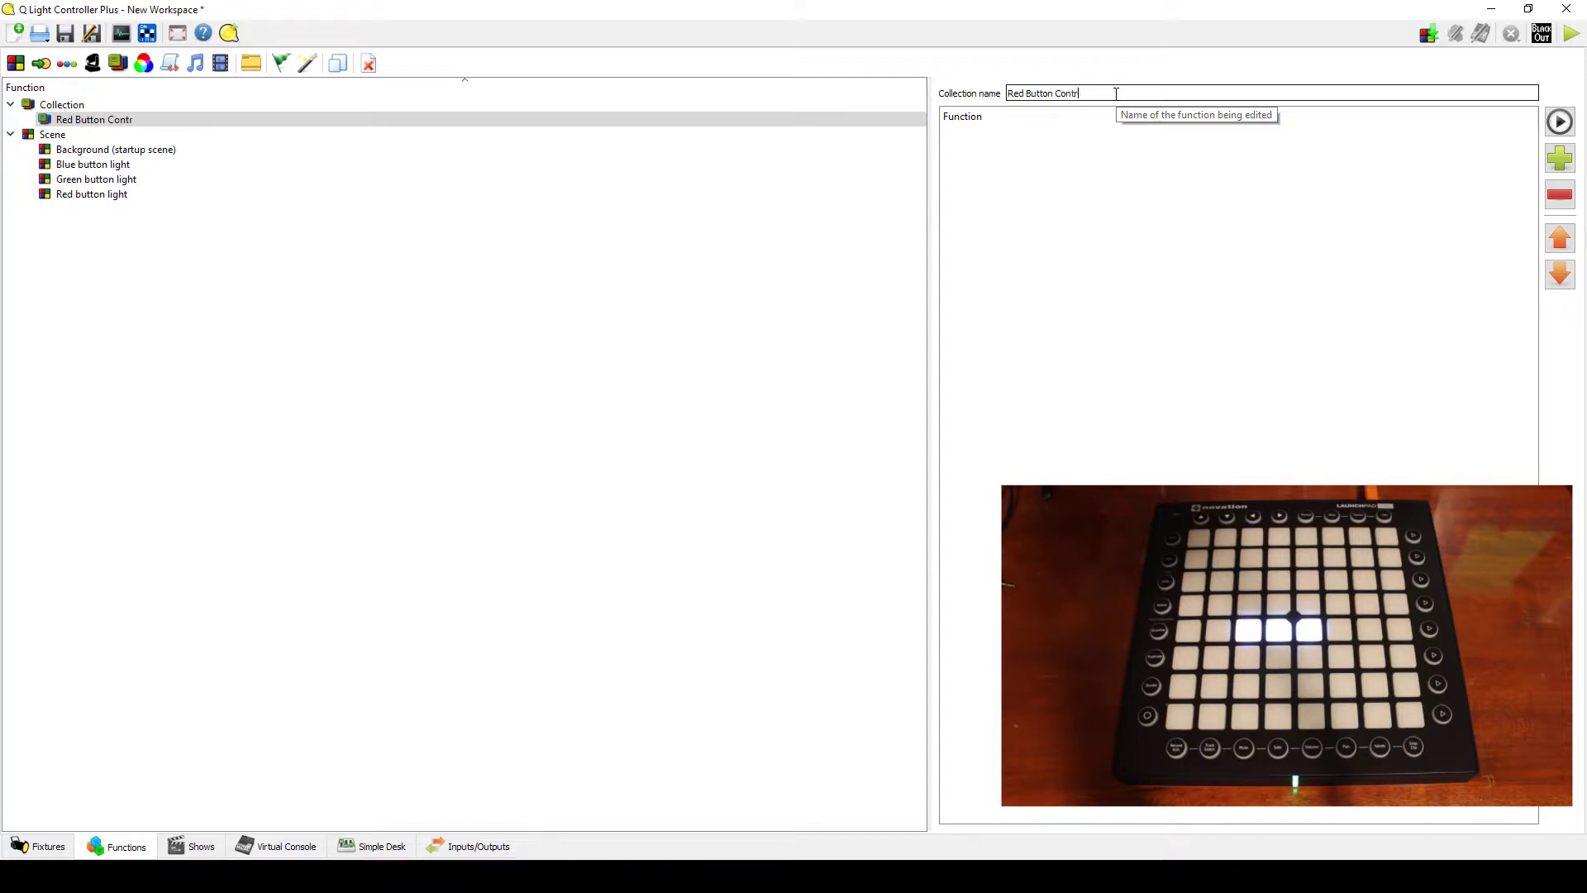
pyautogui.write('ol')
pyautogui.click(131, 249)
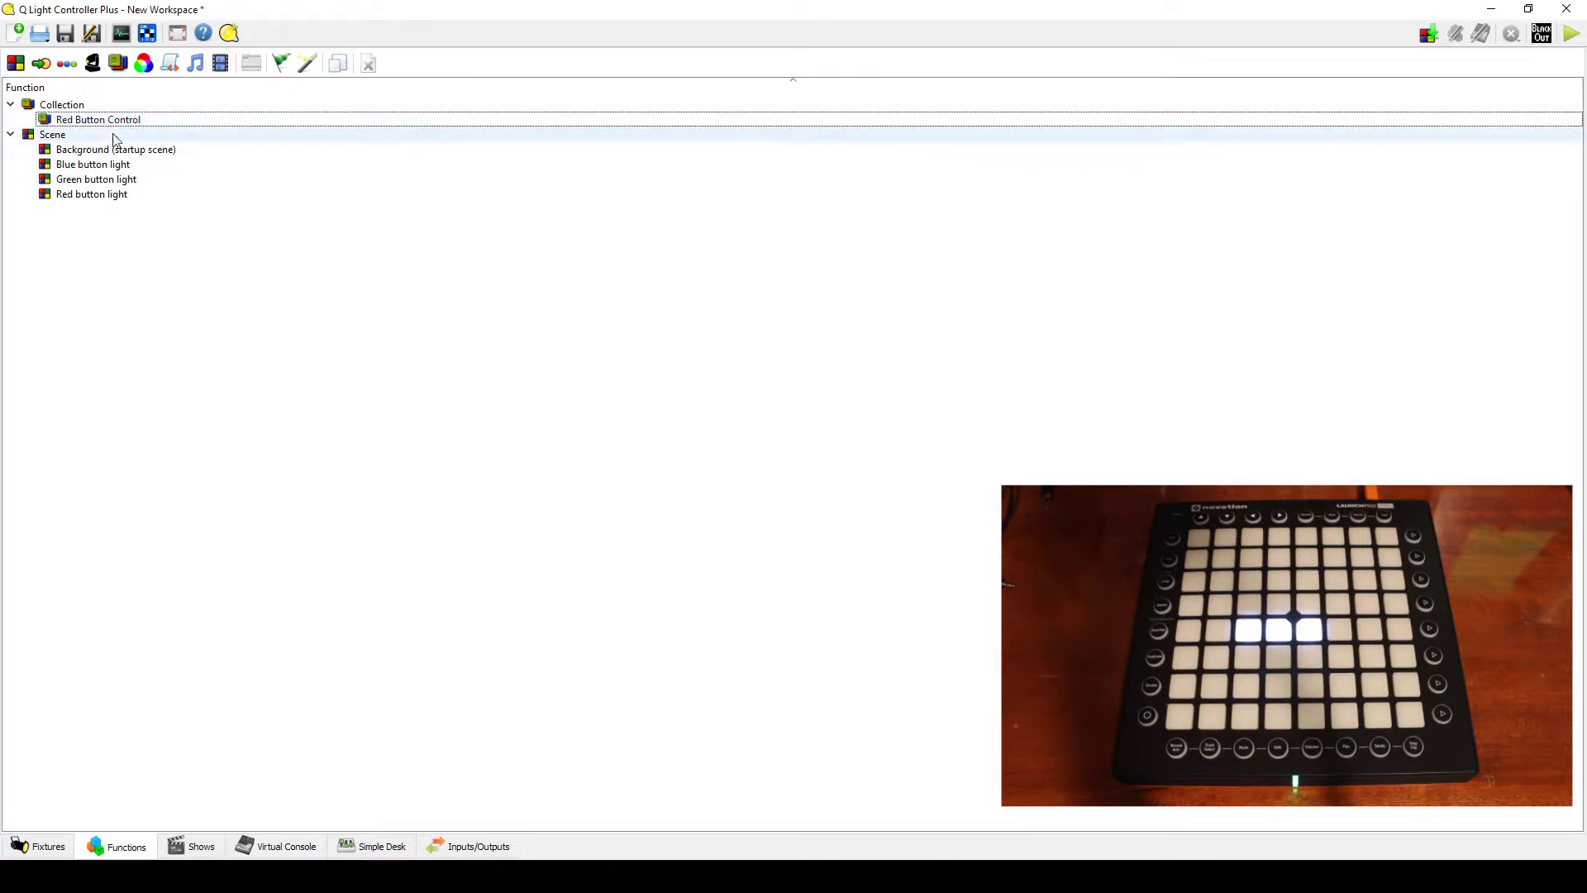
# Clone Red Button Control and rename the copy 'Green Button Control'
pyautogui.click(99, 119)
pyautogui.rightClick(109, 119)
pyautogui.click(139, 124)
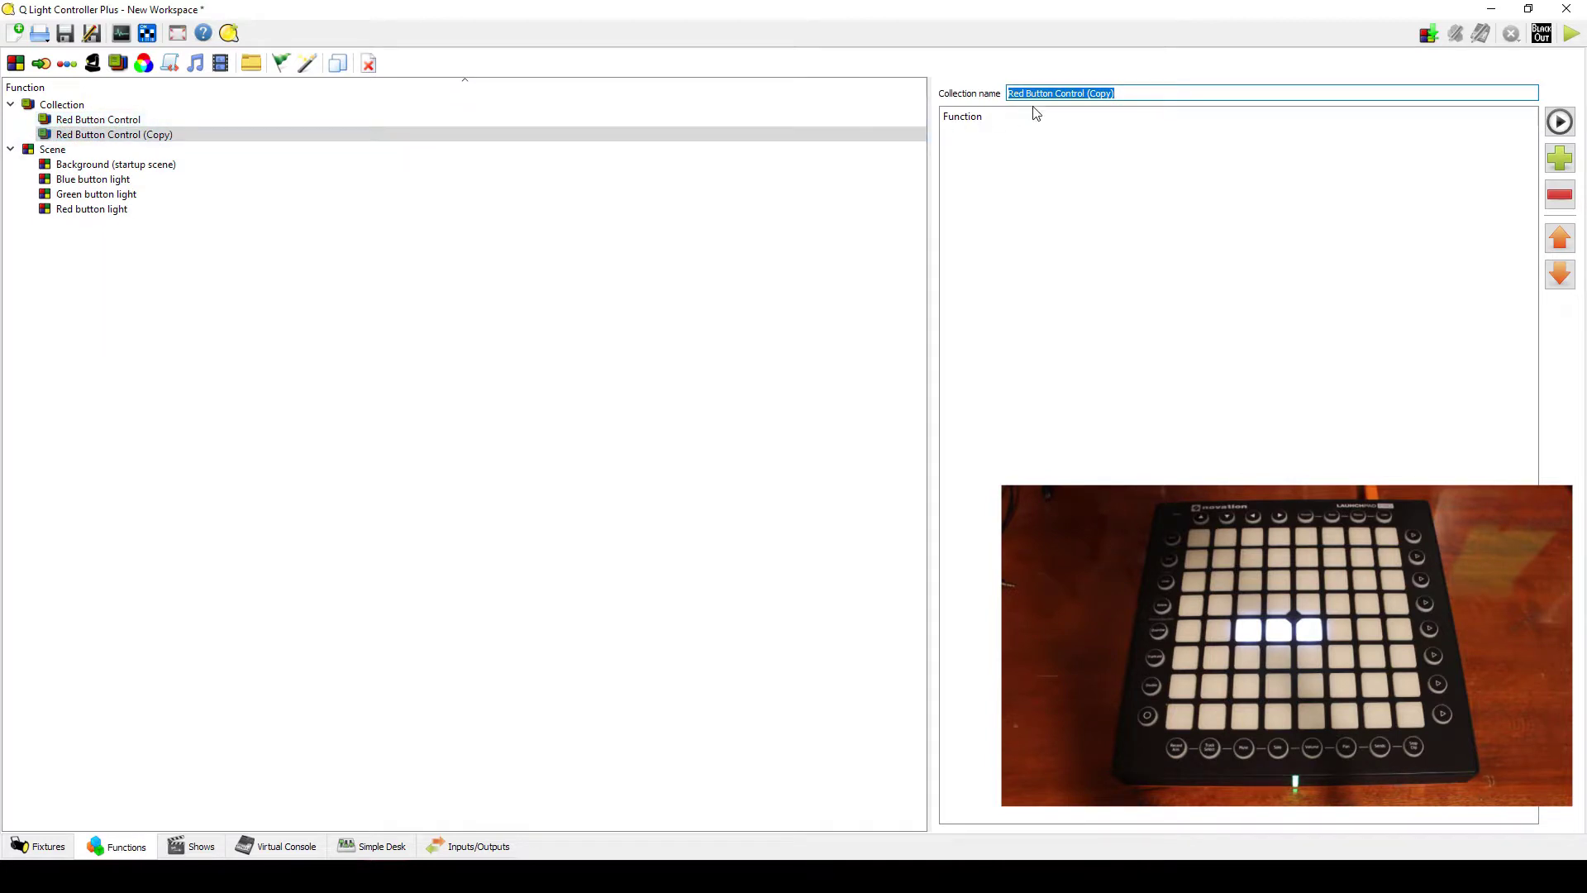
pyautogui.click(1014, 93)
pyautogui.press('BackSpace')
pyautogui.press('BackSpace')
pyautogui.press('BackSpace')
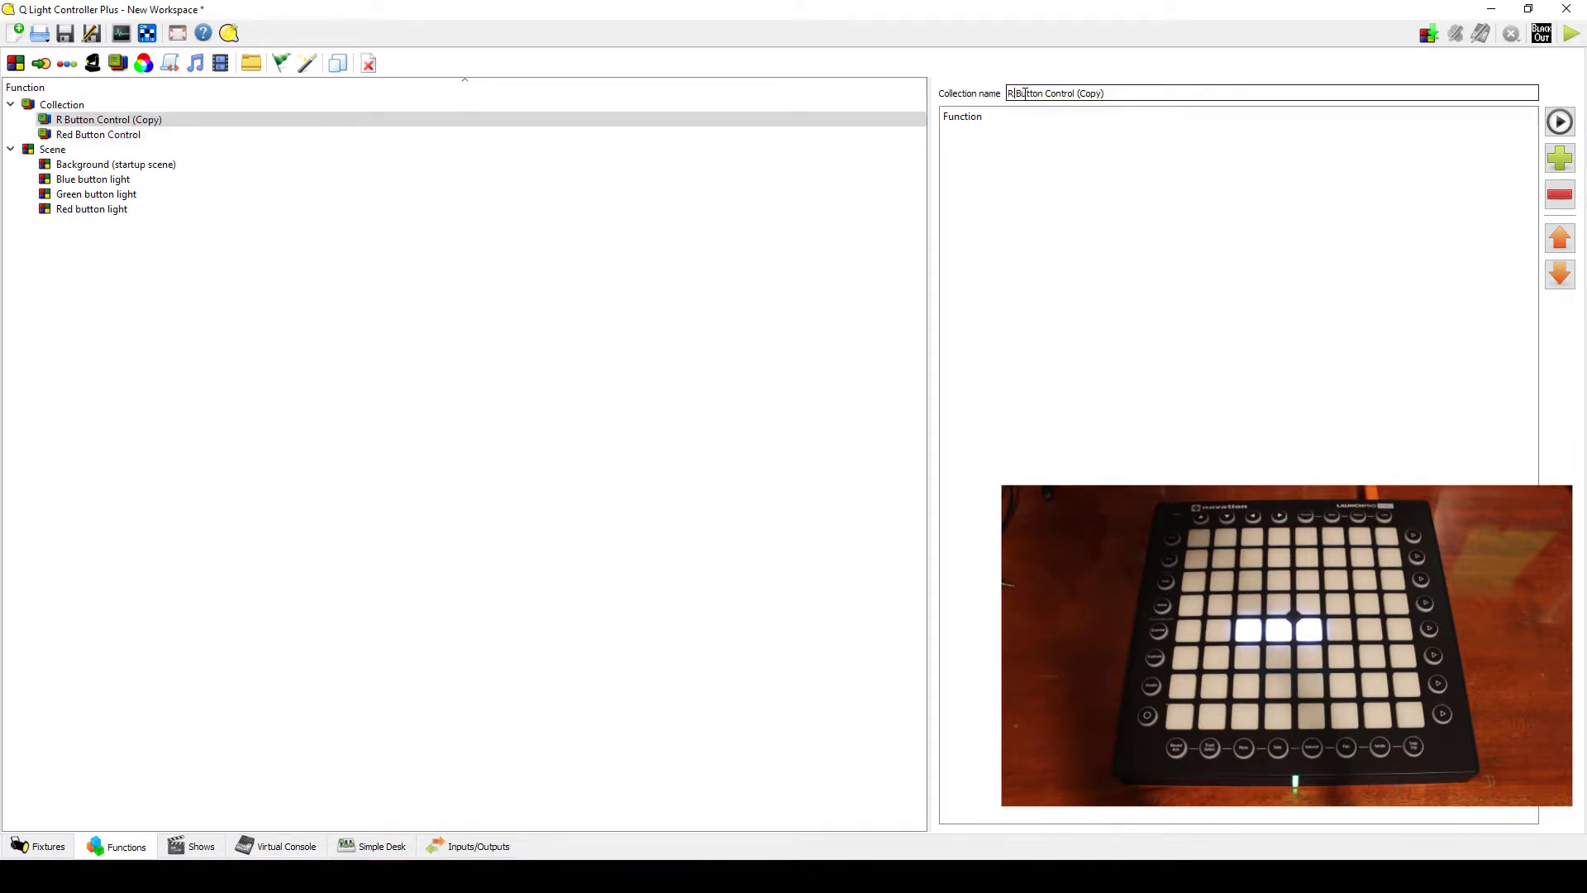
pyautogui.write('Green')
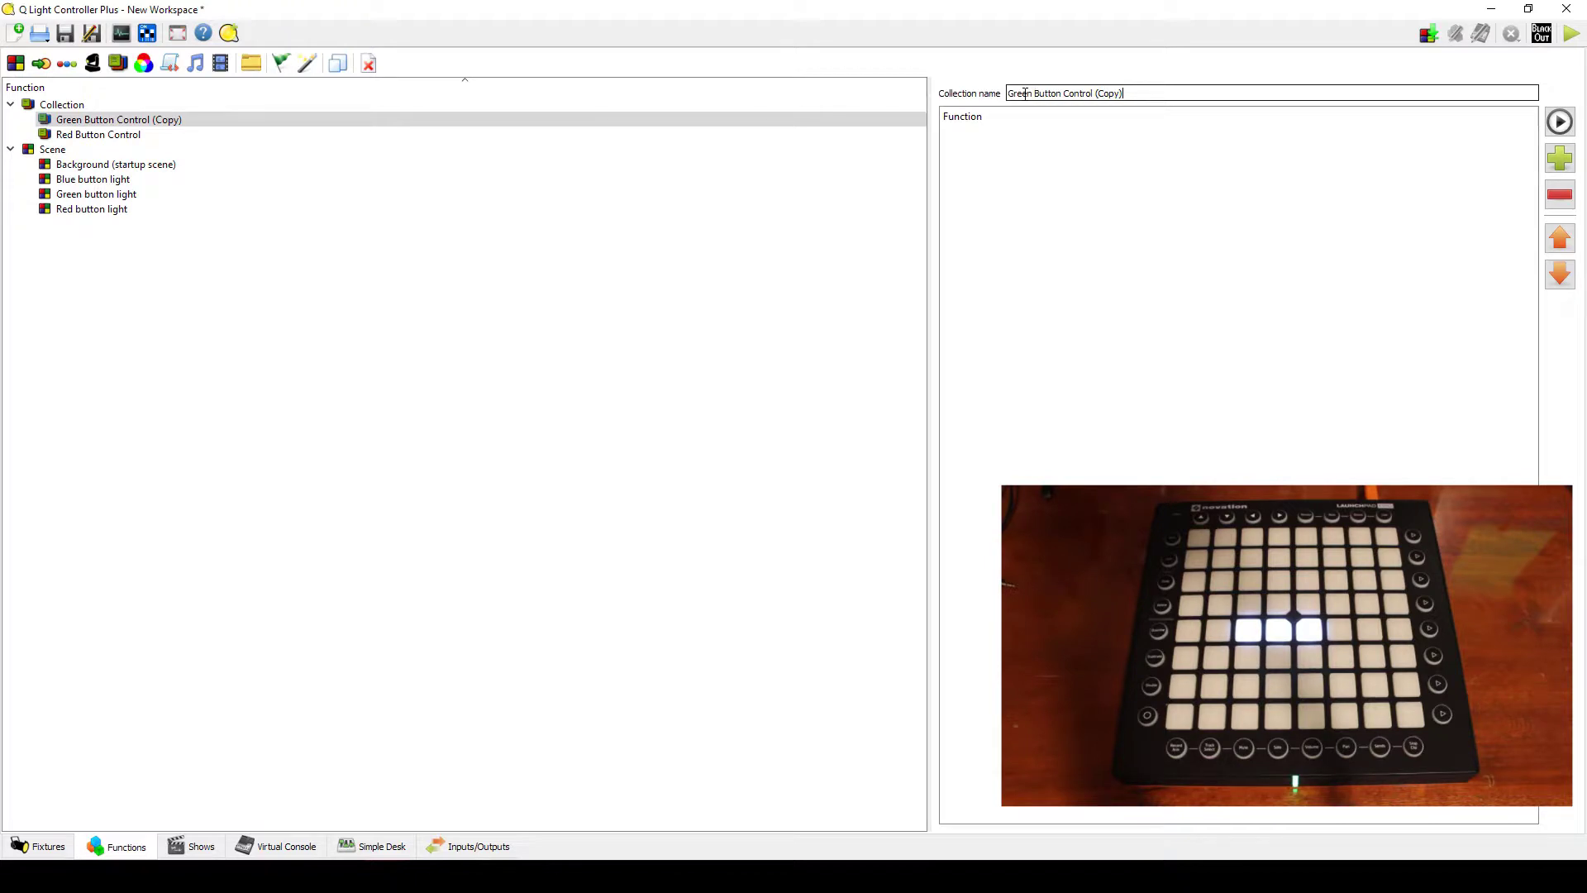
pyautogui.press('BackSpace')
pyautogui.press('BackSpace')
pyautogui.press('BackSpace')
pyautogui.press('BackSpace')
pyautogui.press('BackSpace')
pyautogui.press('BackSpace')
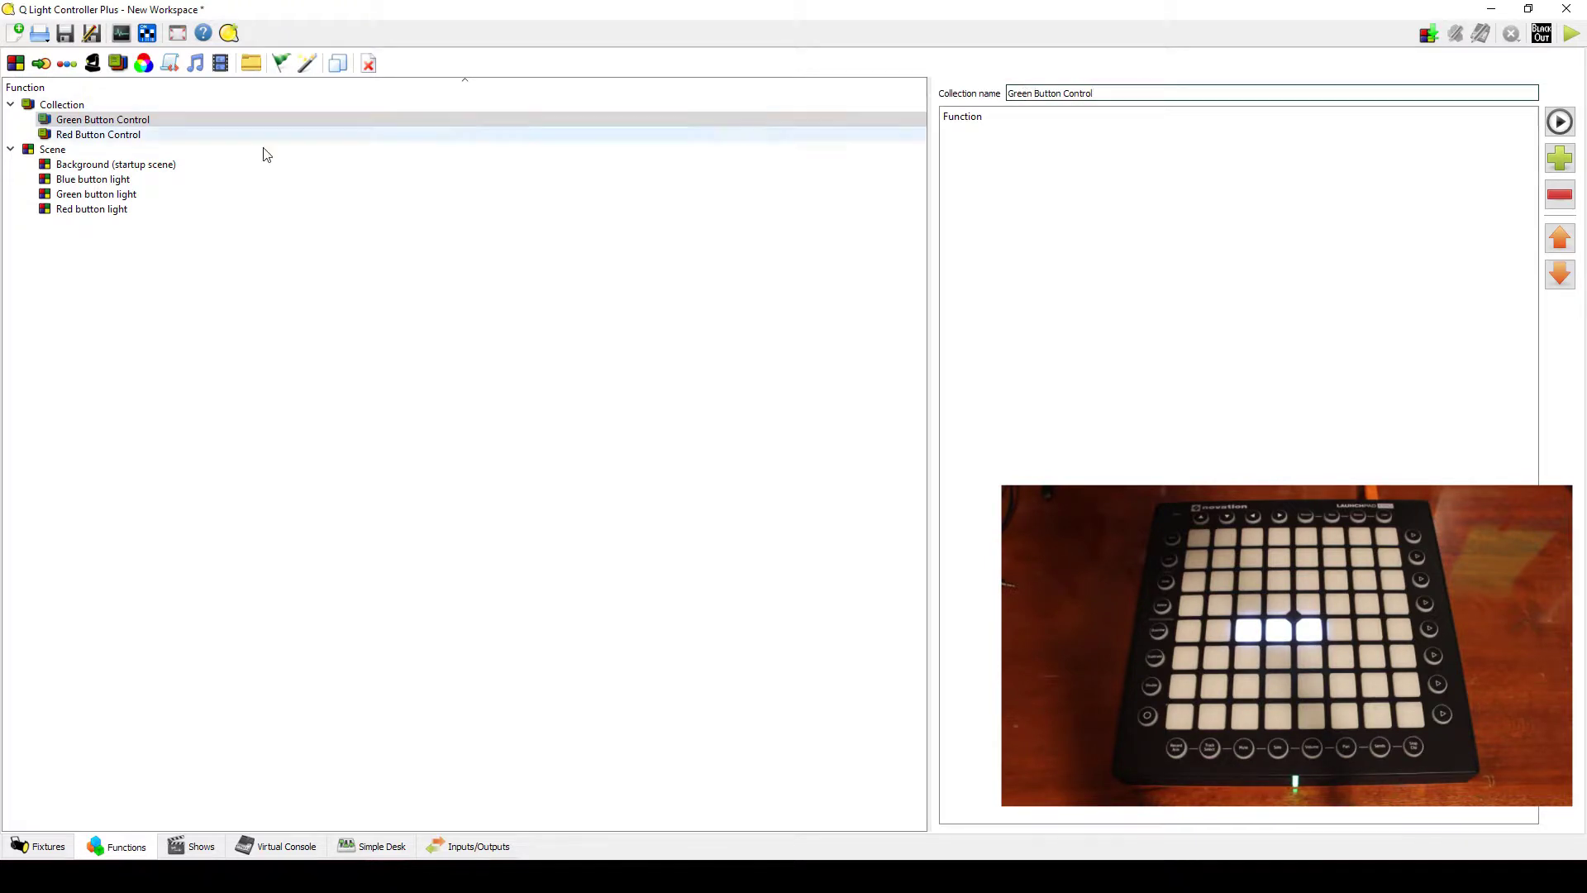
# Clone Green Button Control and rename the copy 'Blue Button Control'
pyautogui.click(126, 120)
pyautogui.rightClick(126, 120)
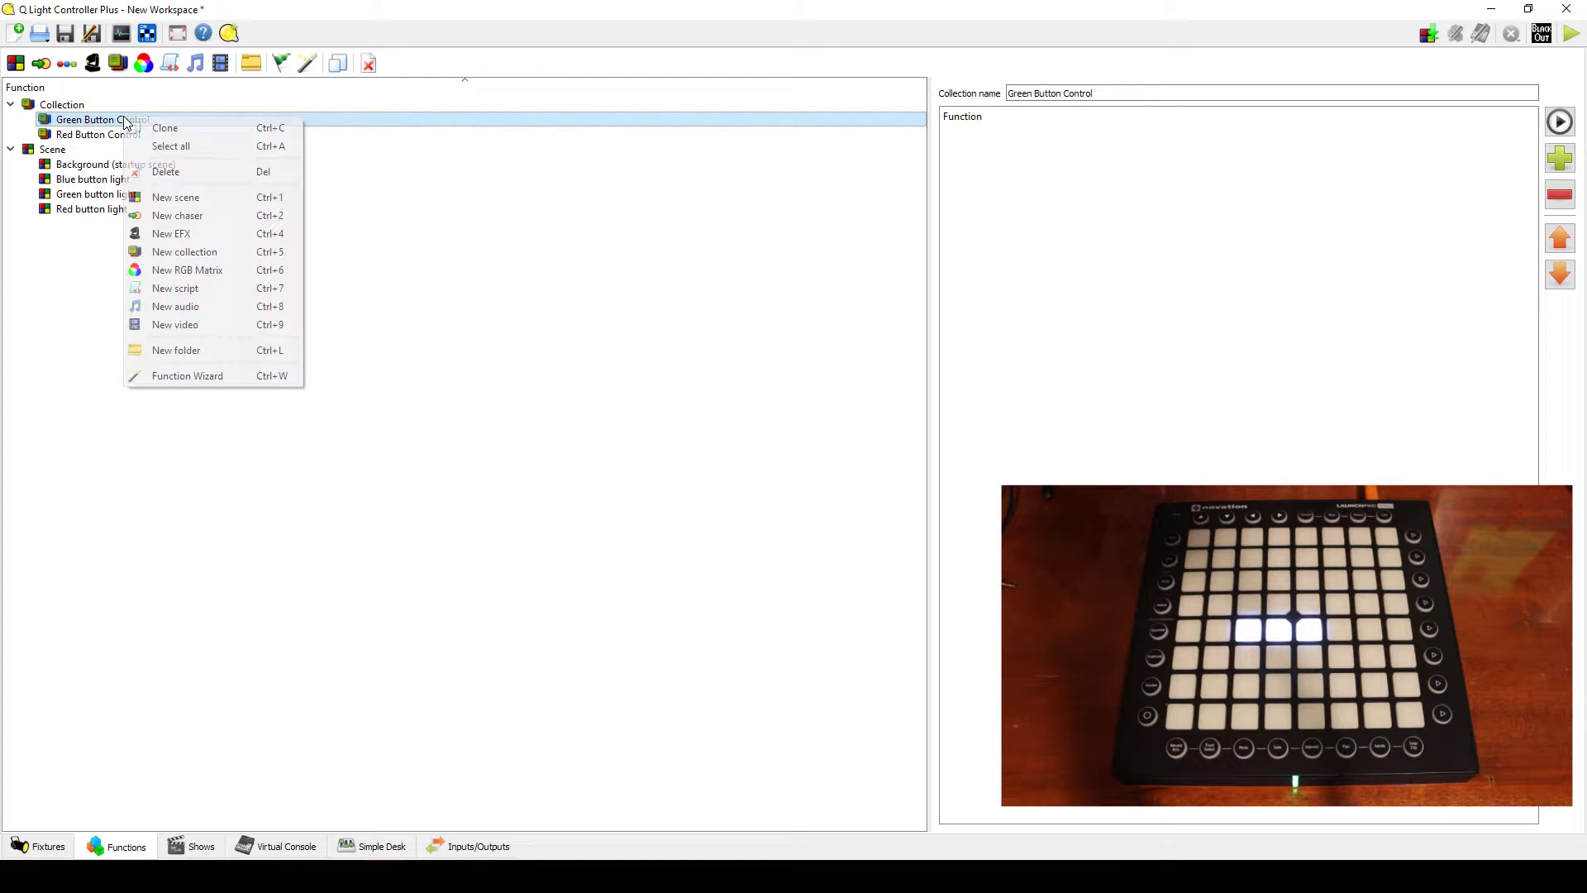
pyautogui.click(142, 128)
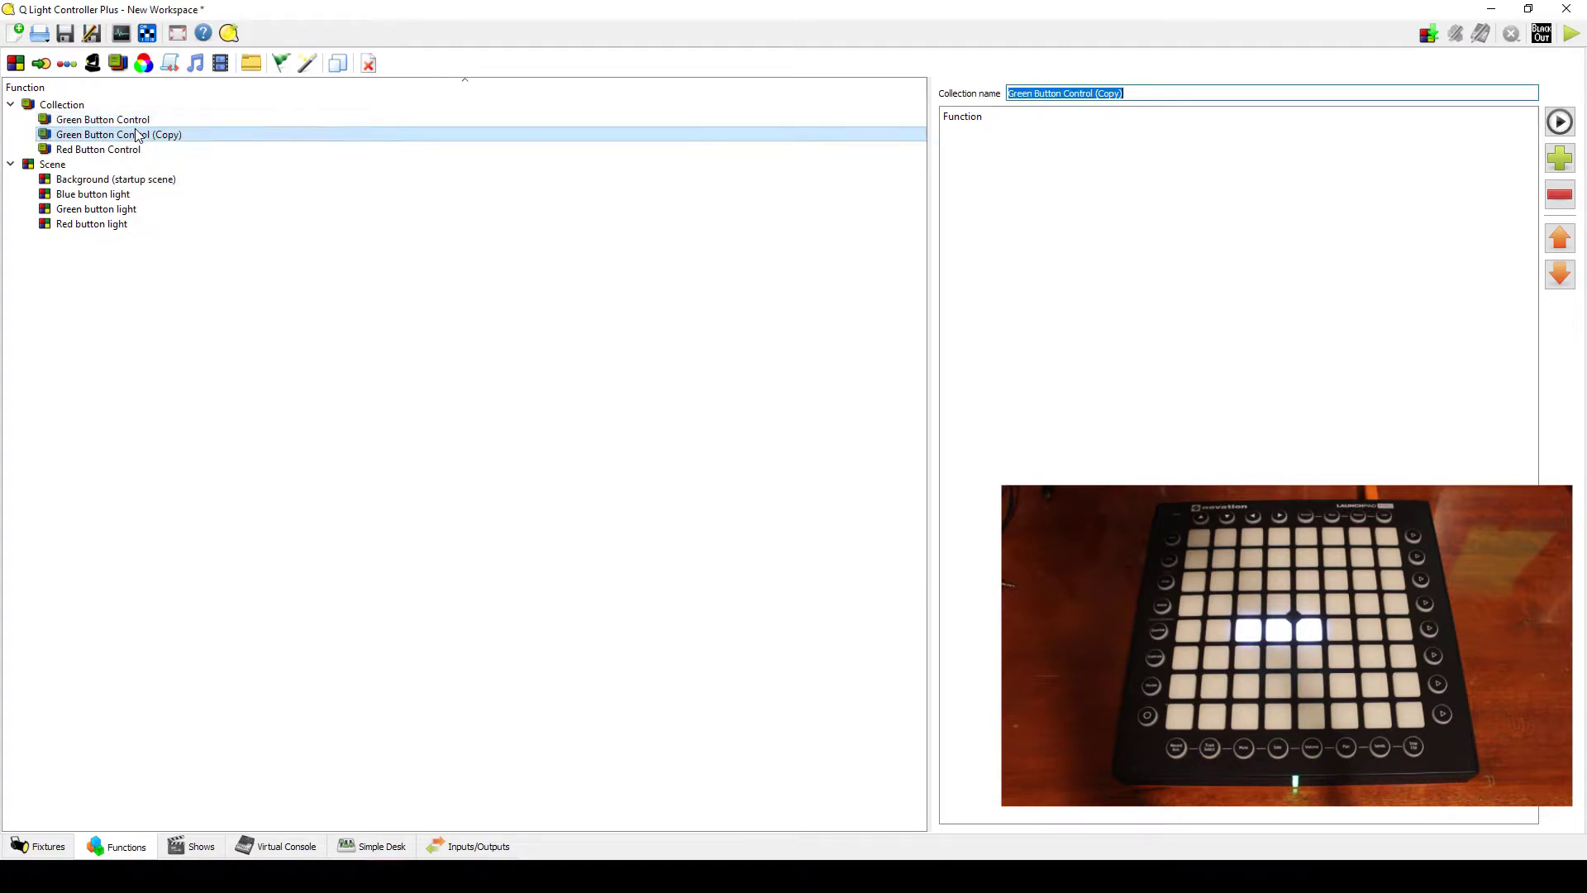
pyautogui.click(1031, 94)
pyautogui.press('BackSpace')
pyautogui.press('BackSpace')
pyautogui.press('BackSpace')
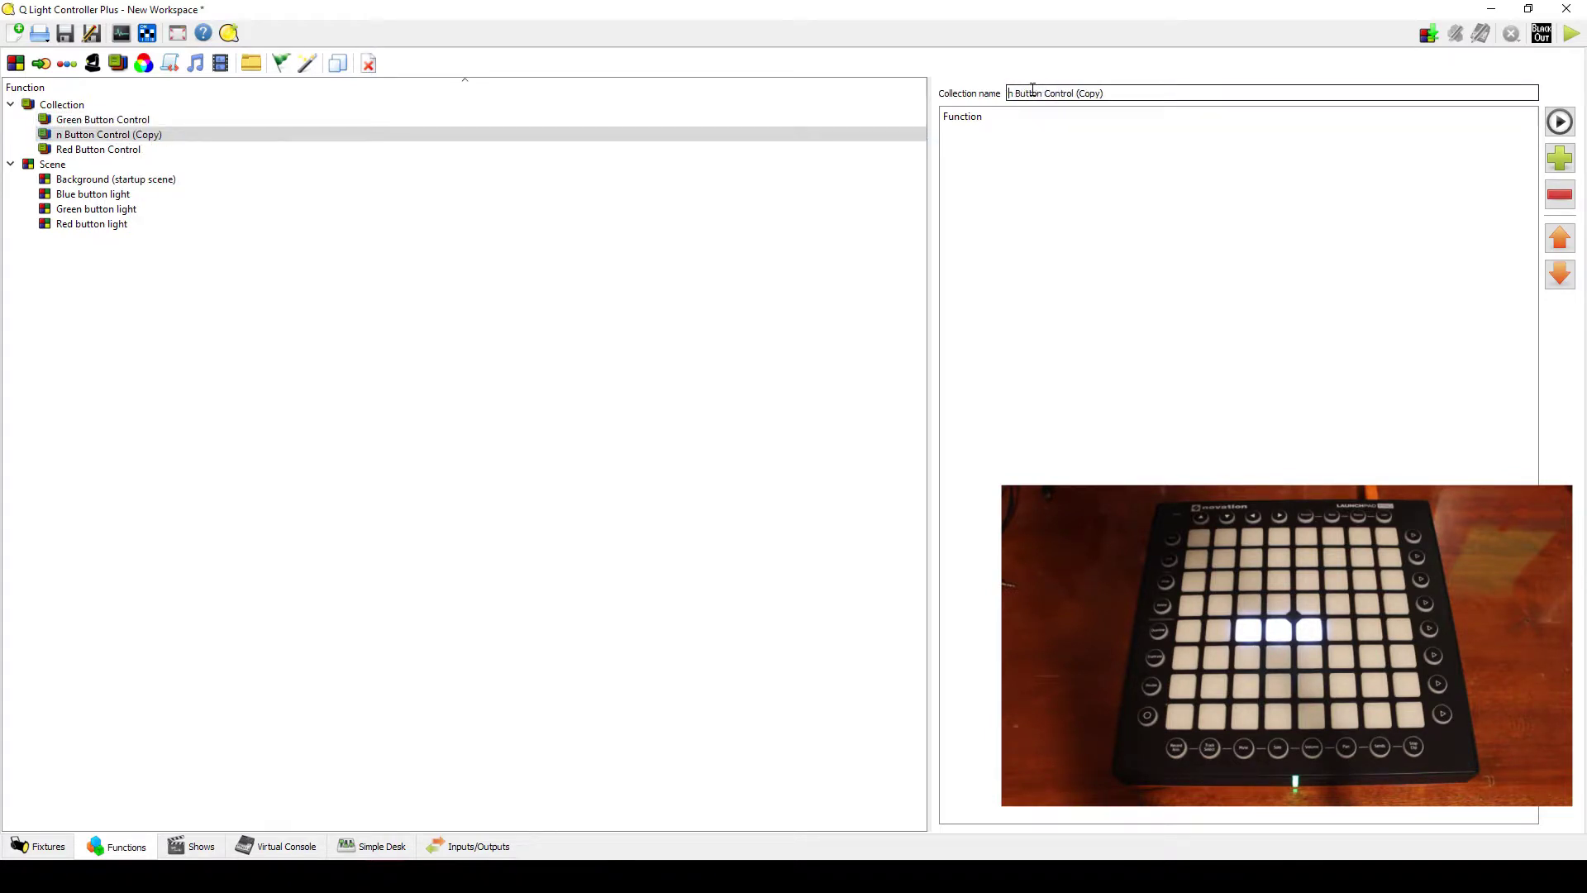
pyautogui.write('Blue')
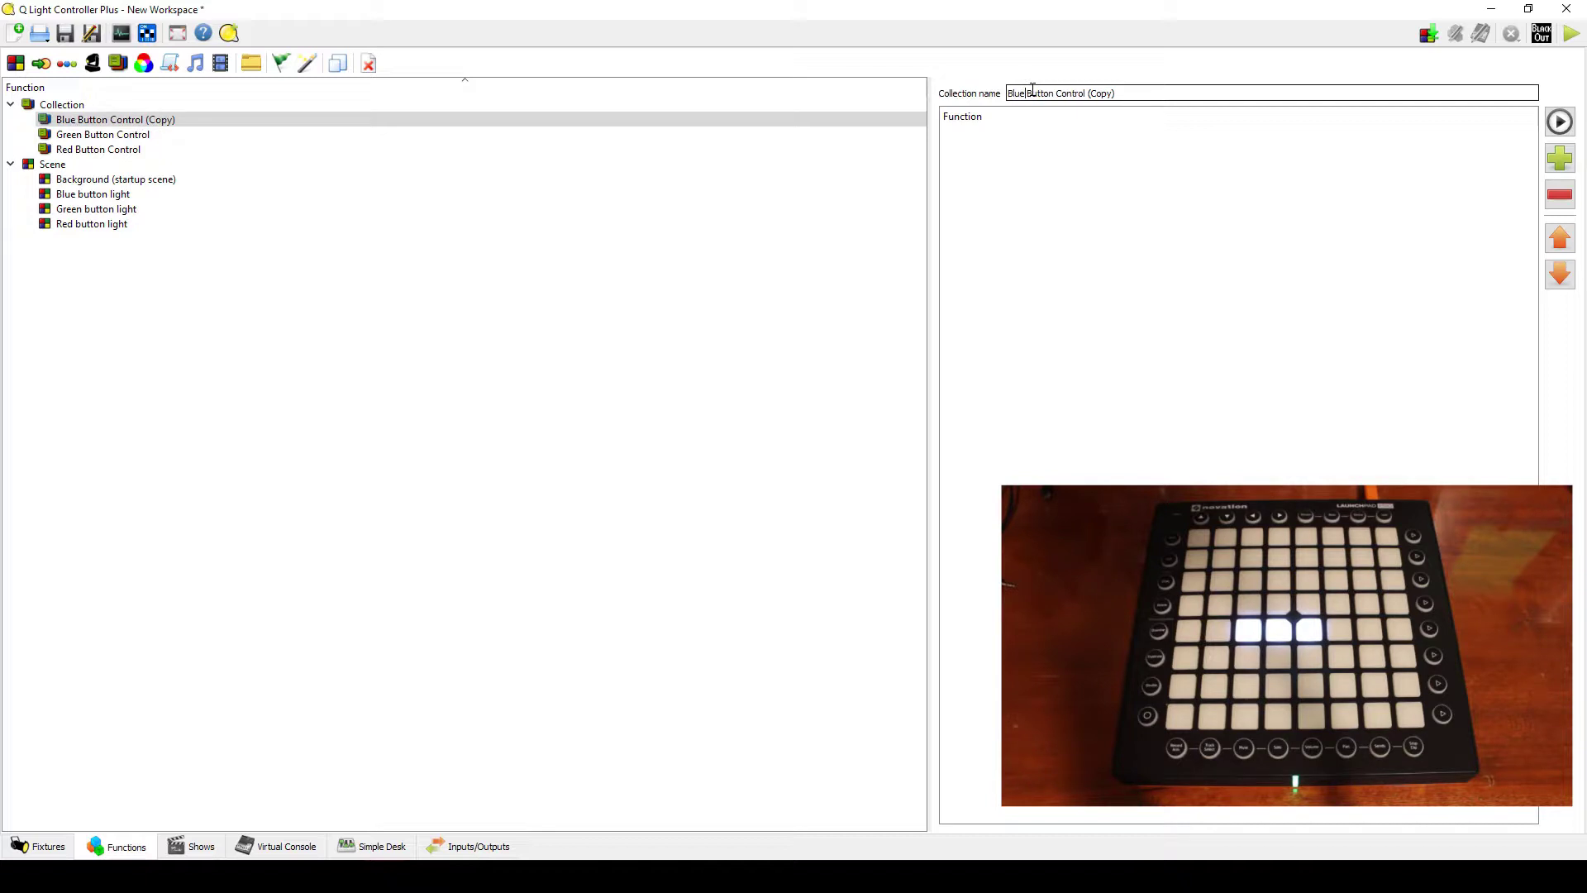
pyautogui.moveTo(1120, 93); pyautogui.dragTo(1089, 96)
pyautogui.press('BackSpace')
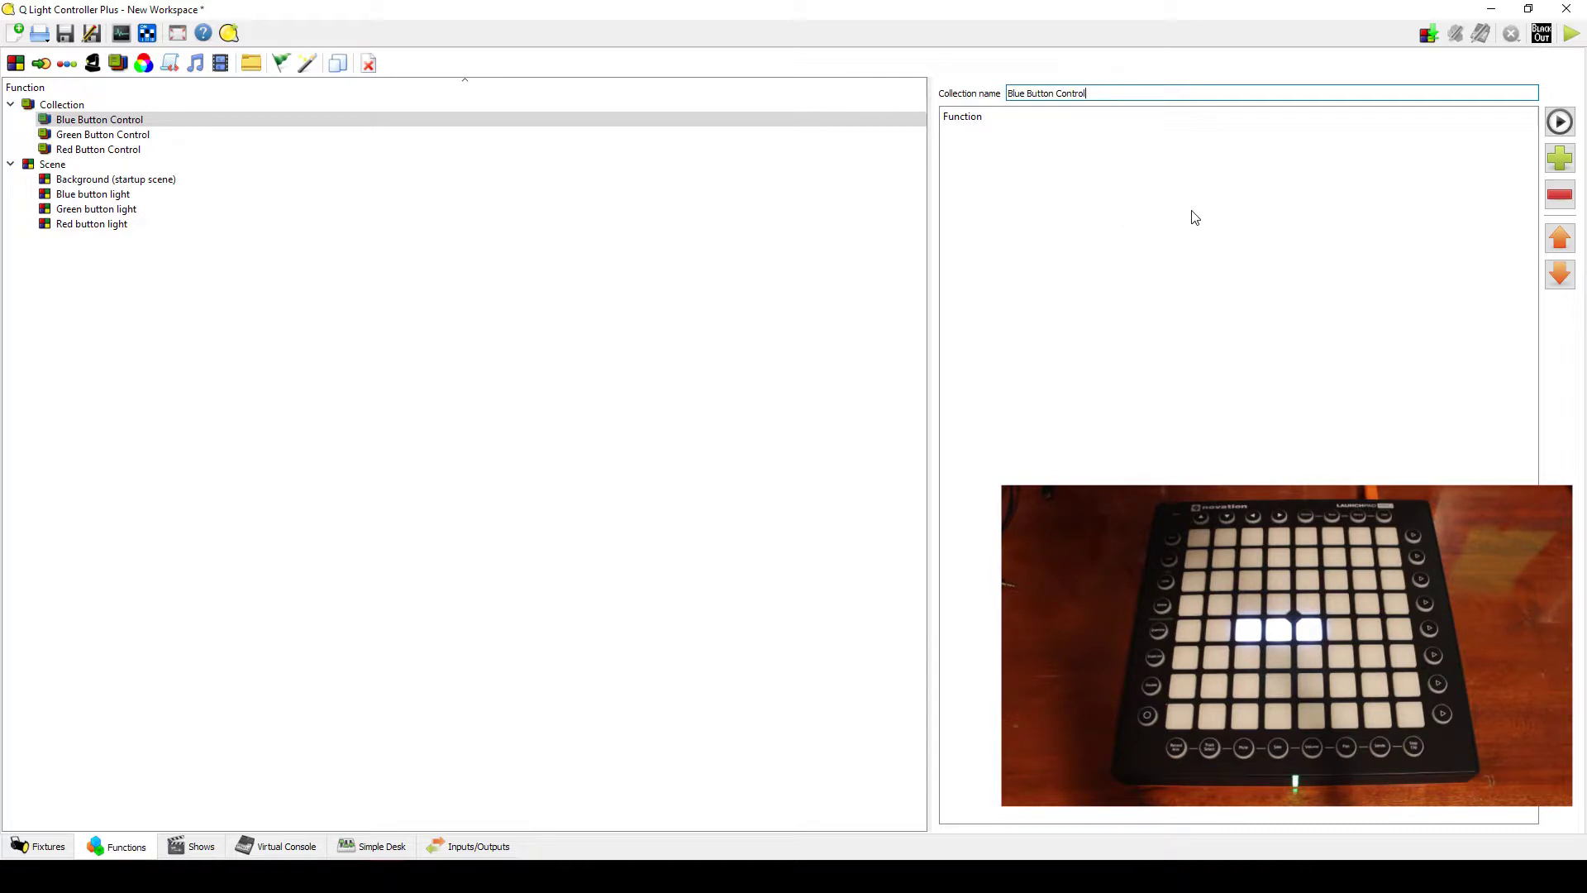
# Add Blue, Green and Red button light scenes to their matching Button Control collections
pyautogui.click(1559, 156)
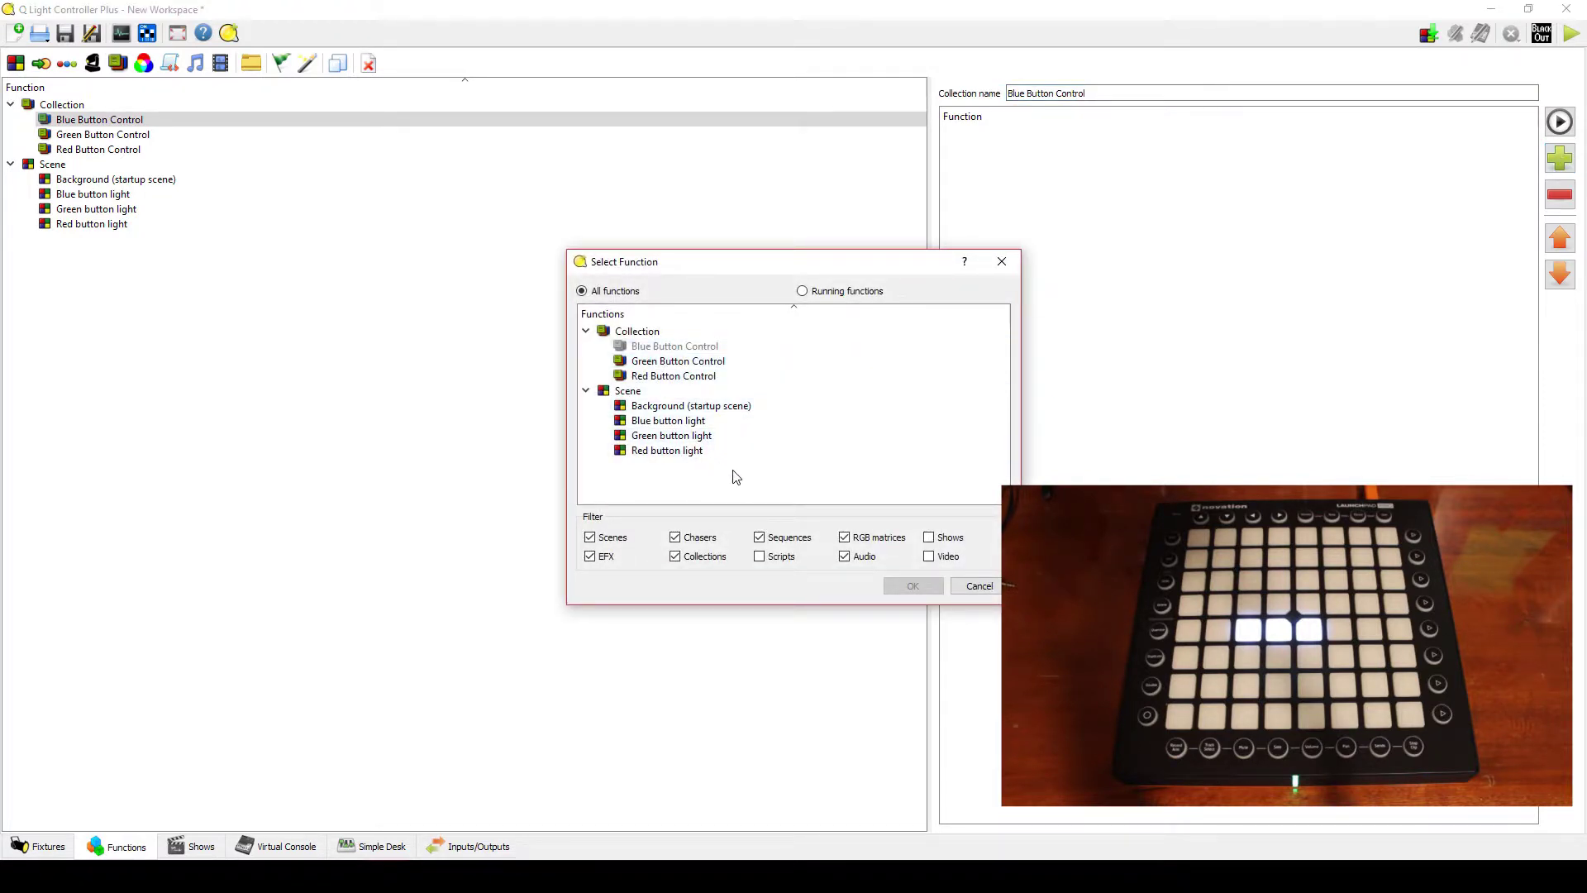
pyautogui.doubleClick(666, 428)
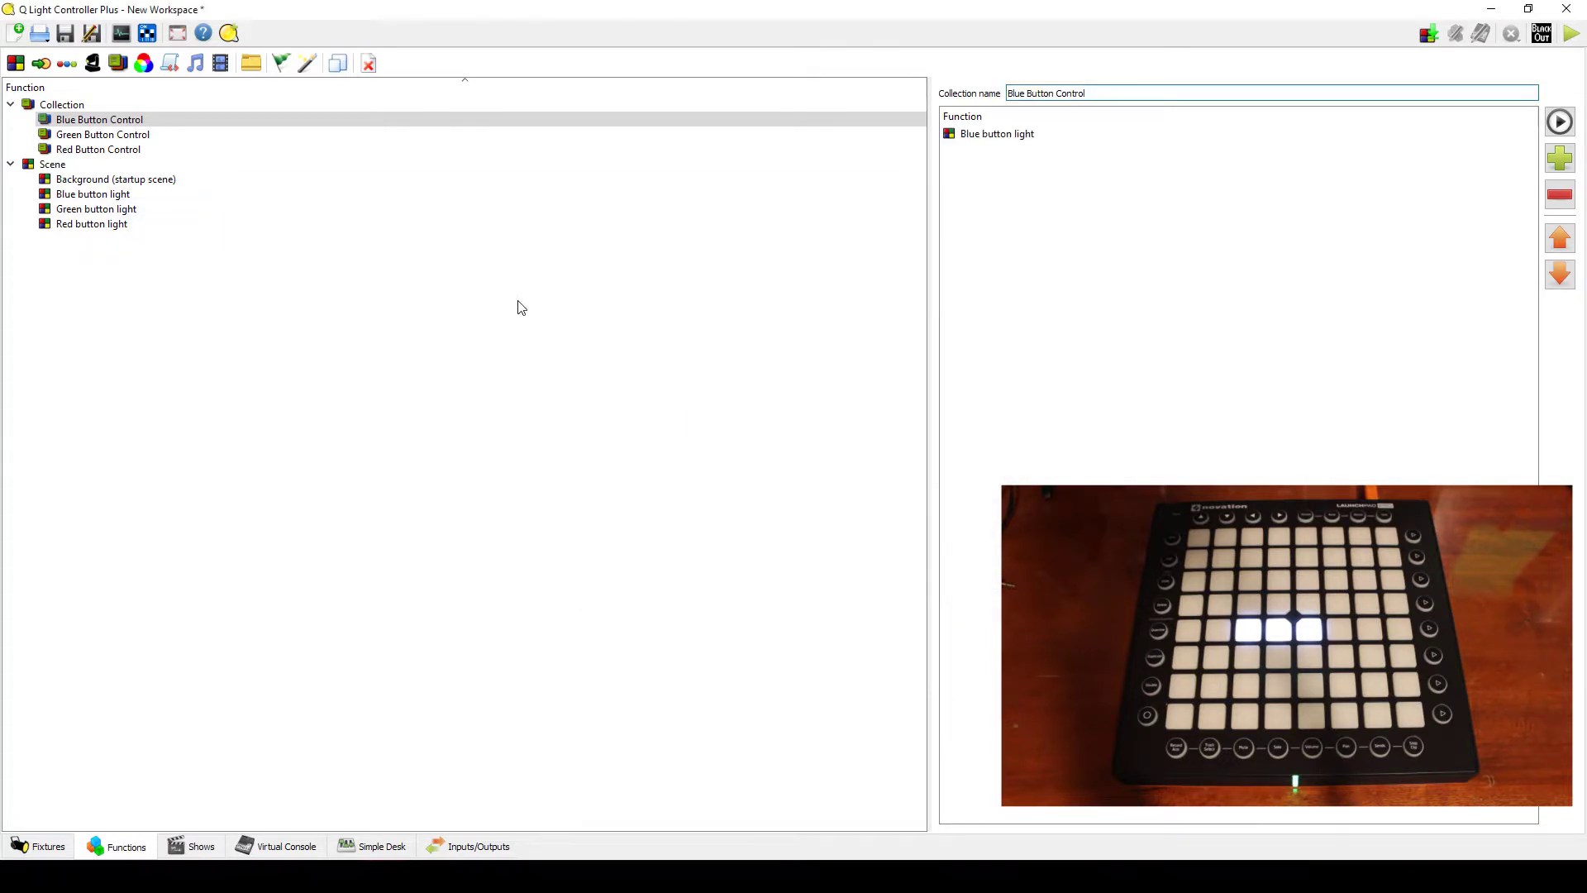
pyautogui.click(106, 134)
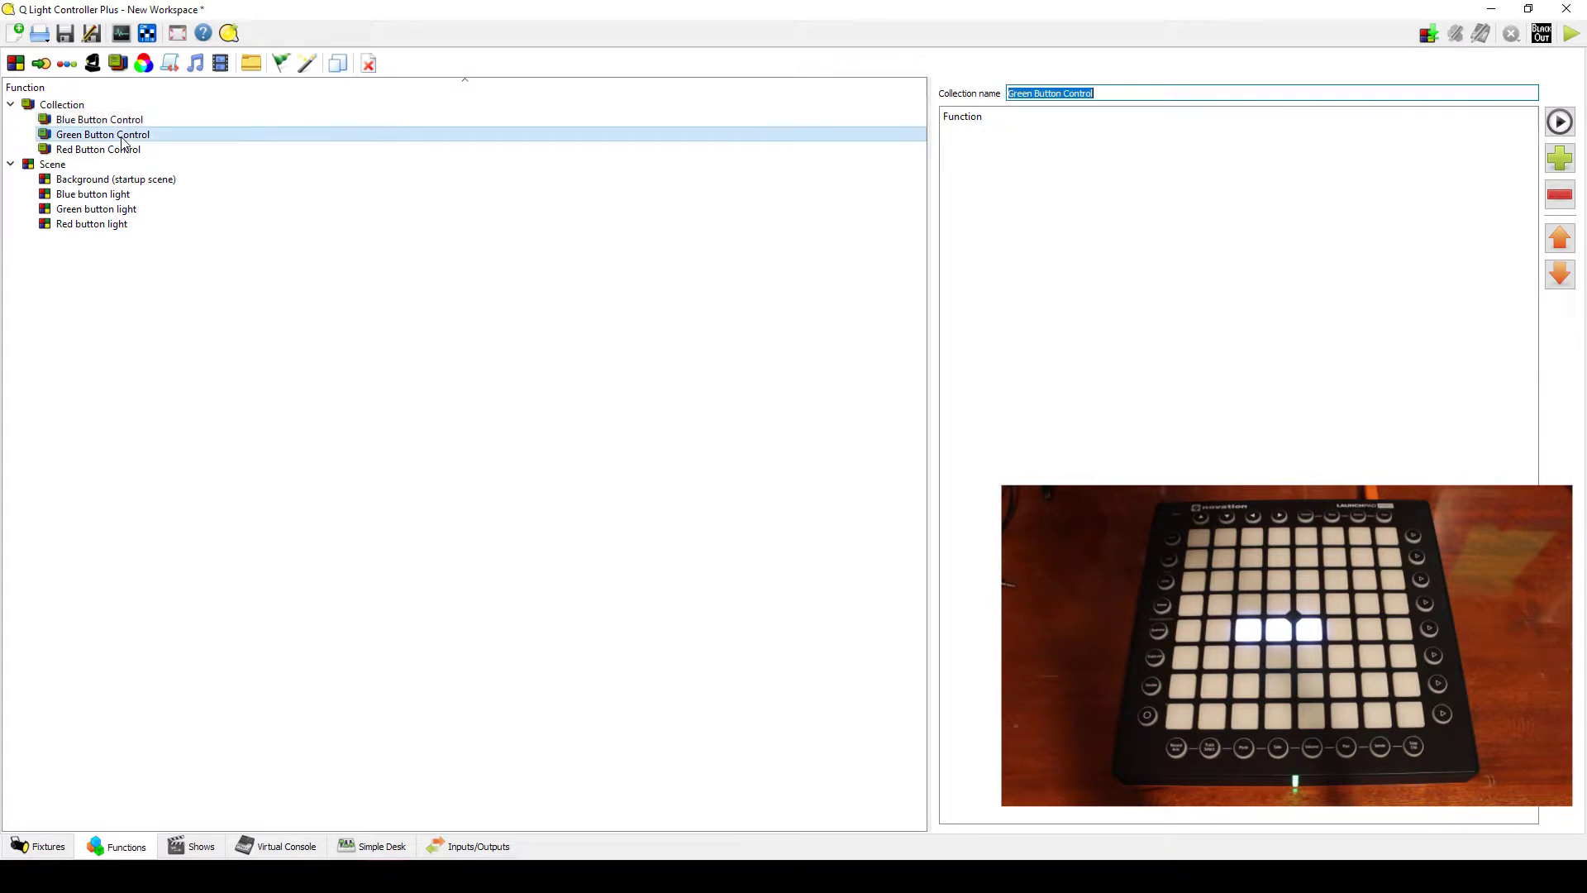
pyautogui.click(1559, 158)
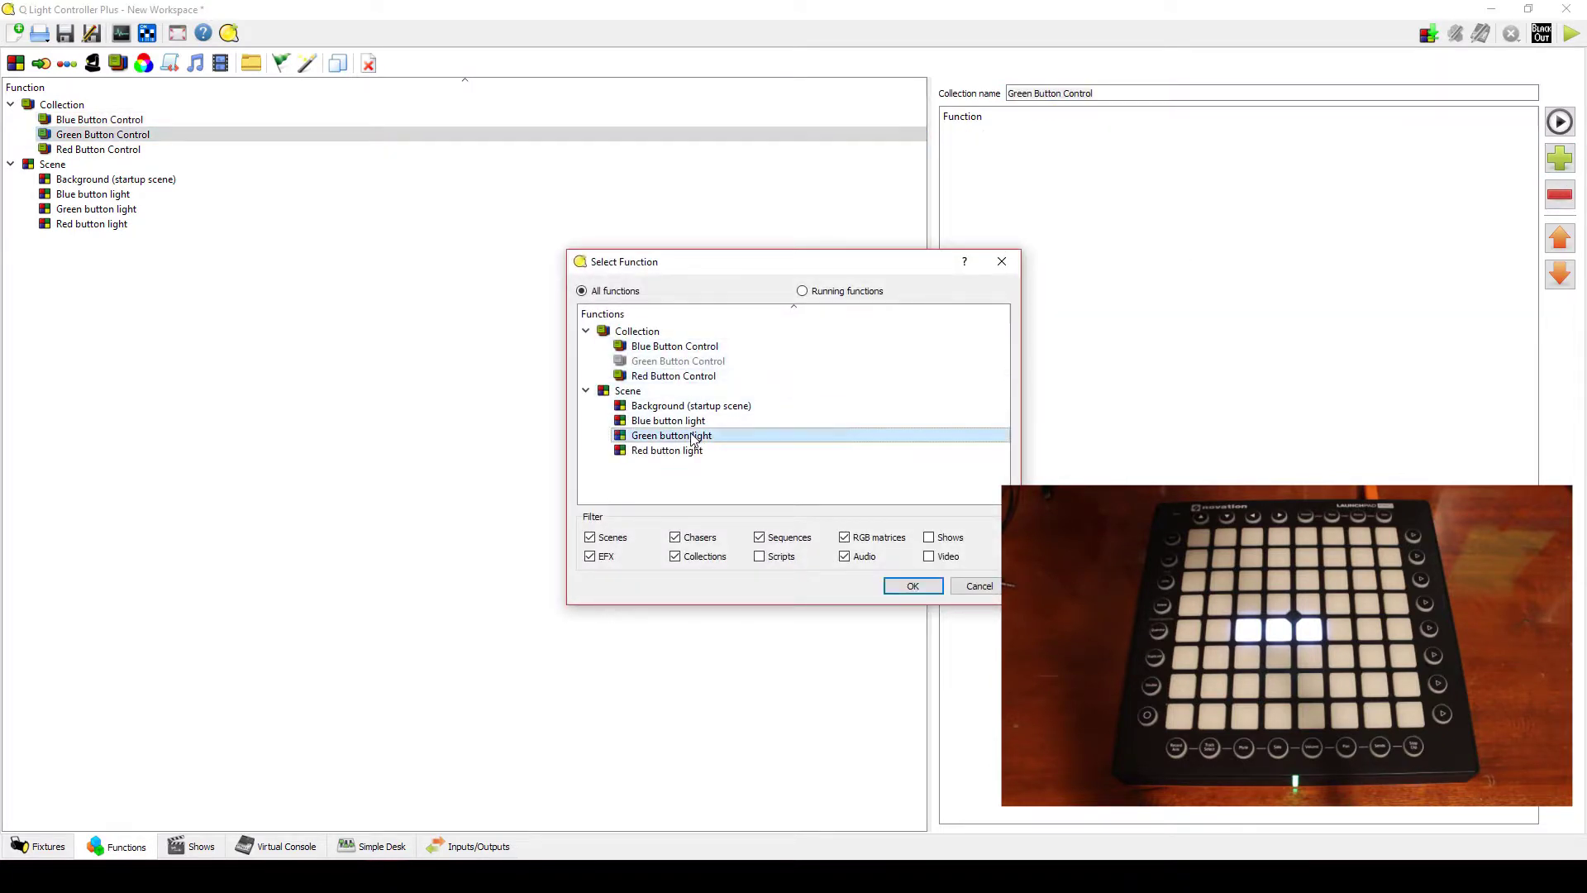
pyautogui.doubleClick(695, 437)
pyautogui.click(125, 150)
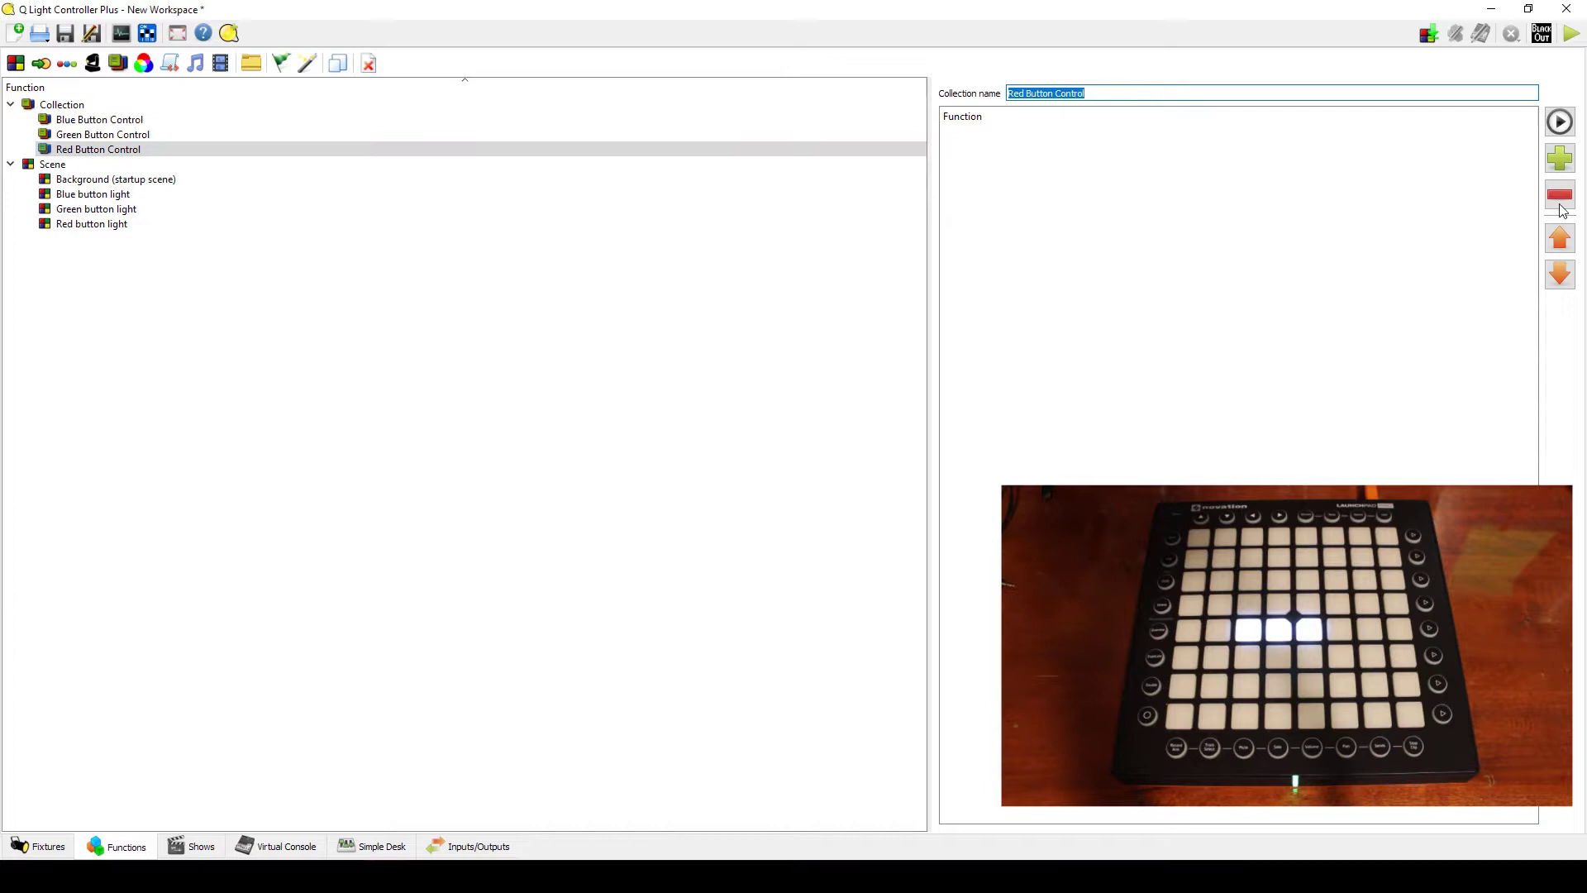
pyautogui.click(1558, 159)
pyautogui.doubleClick(688, 451)
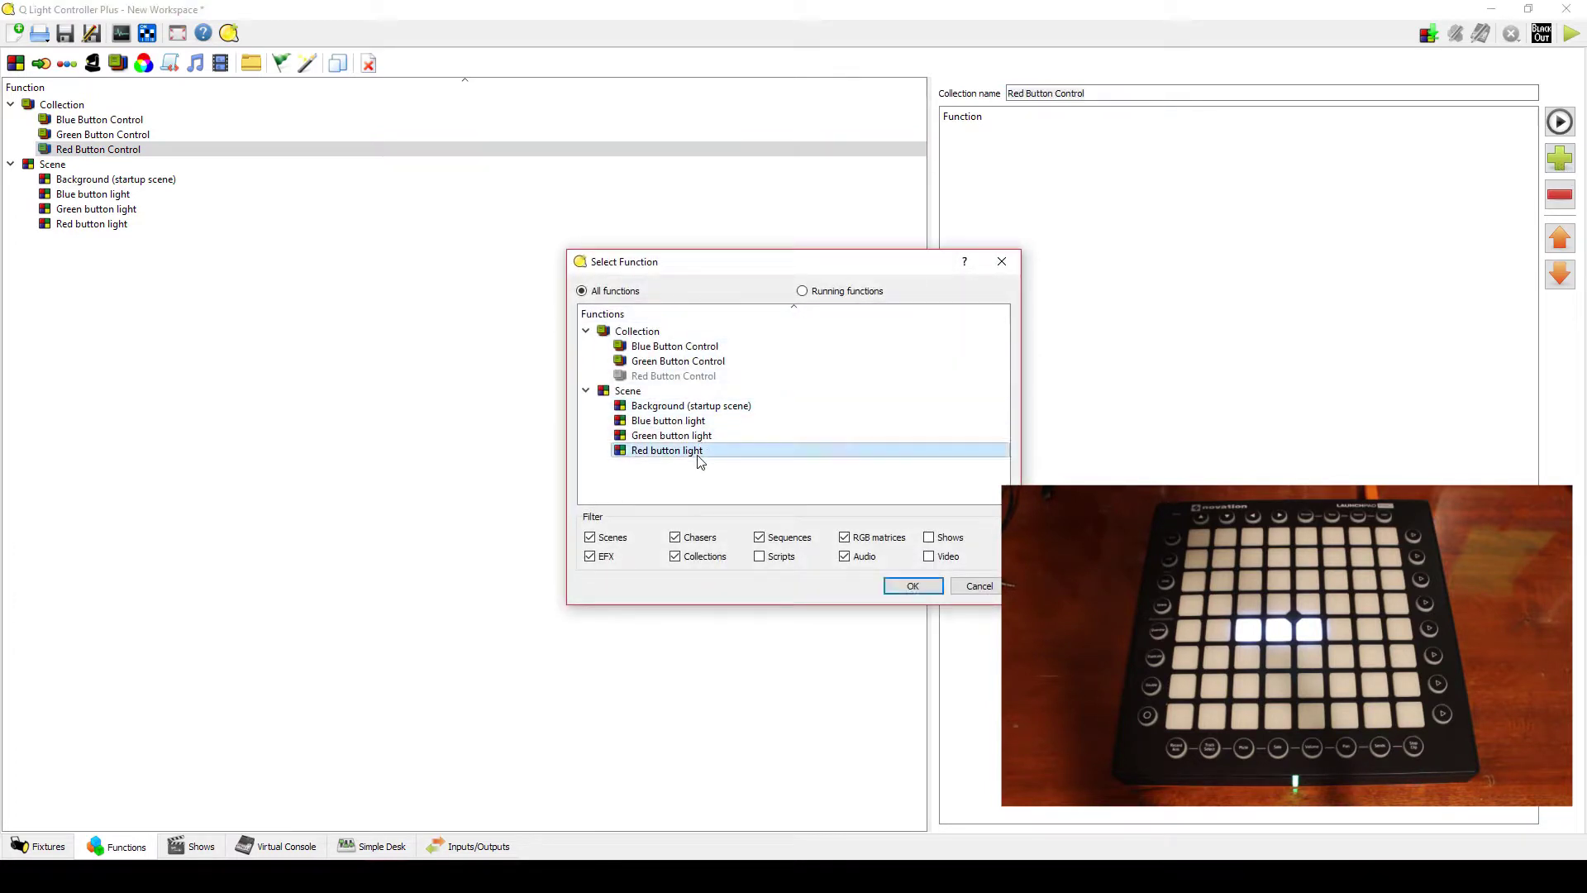
pyautogui.click(1049, 294)
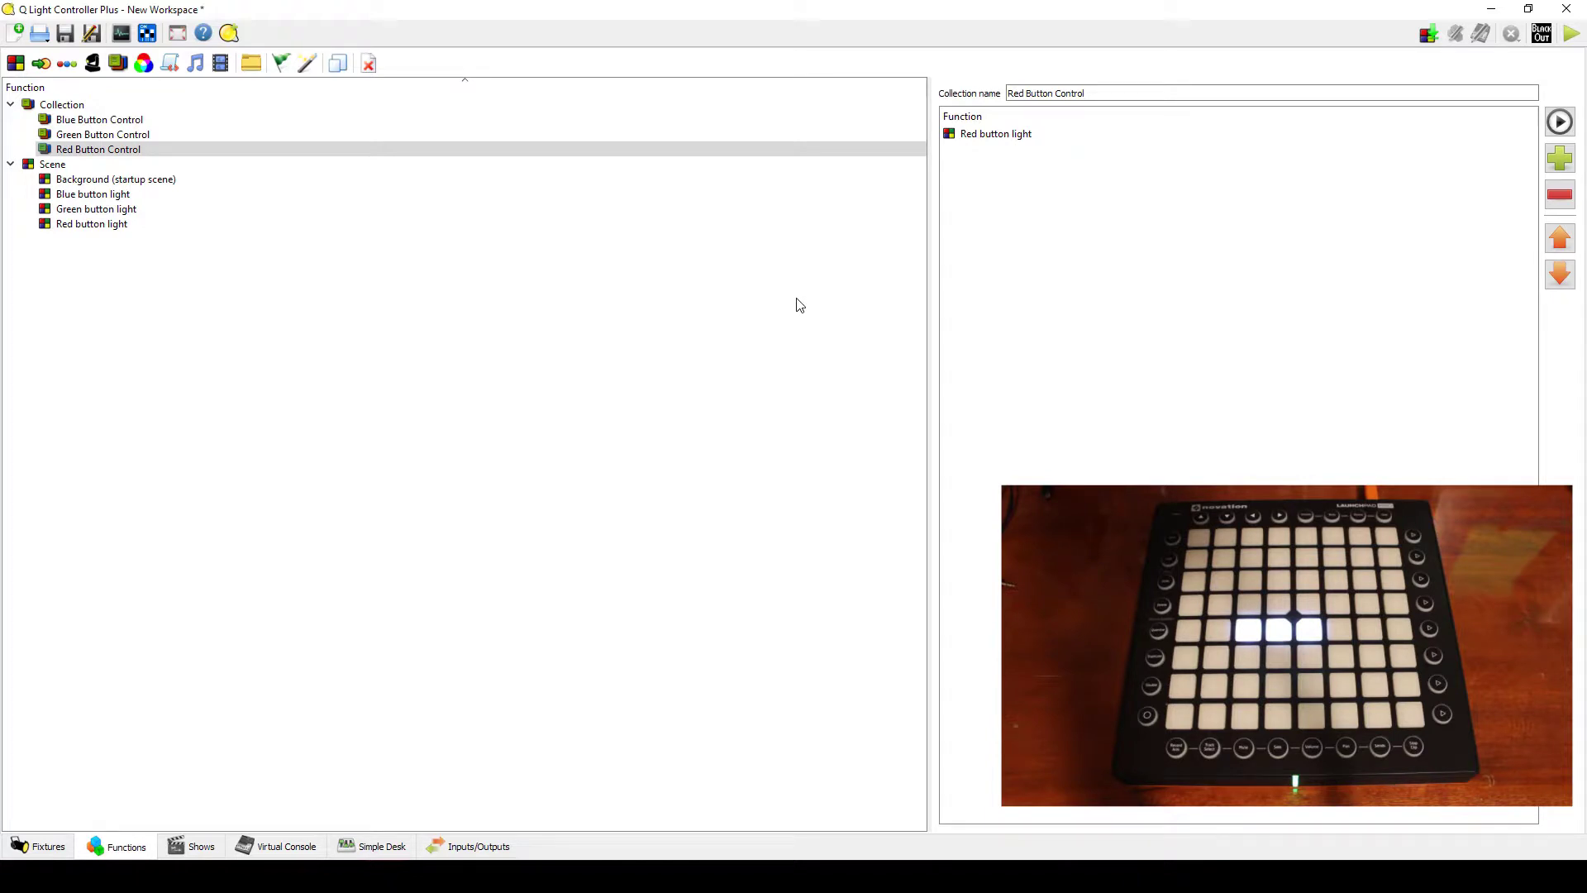
# Choose Background (startup scene) as the workspace's startup function
pyautogui.click(278, 64)
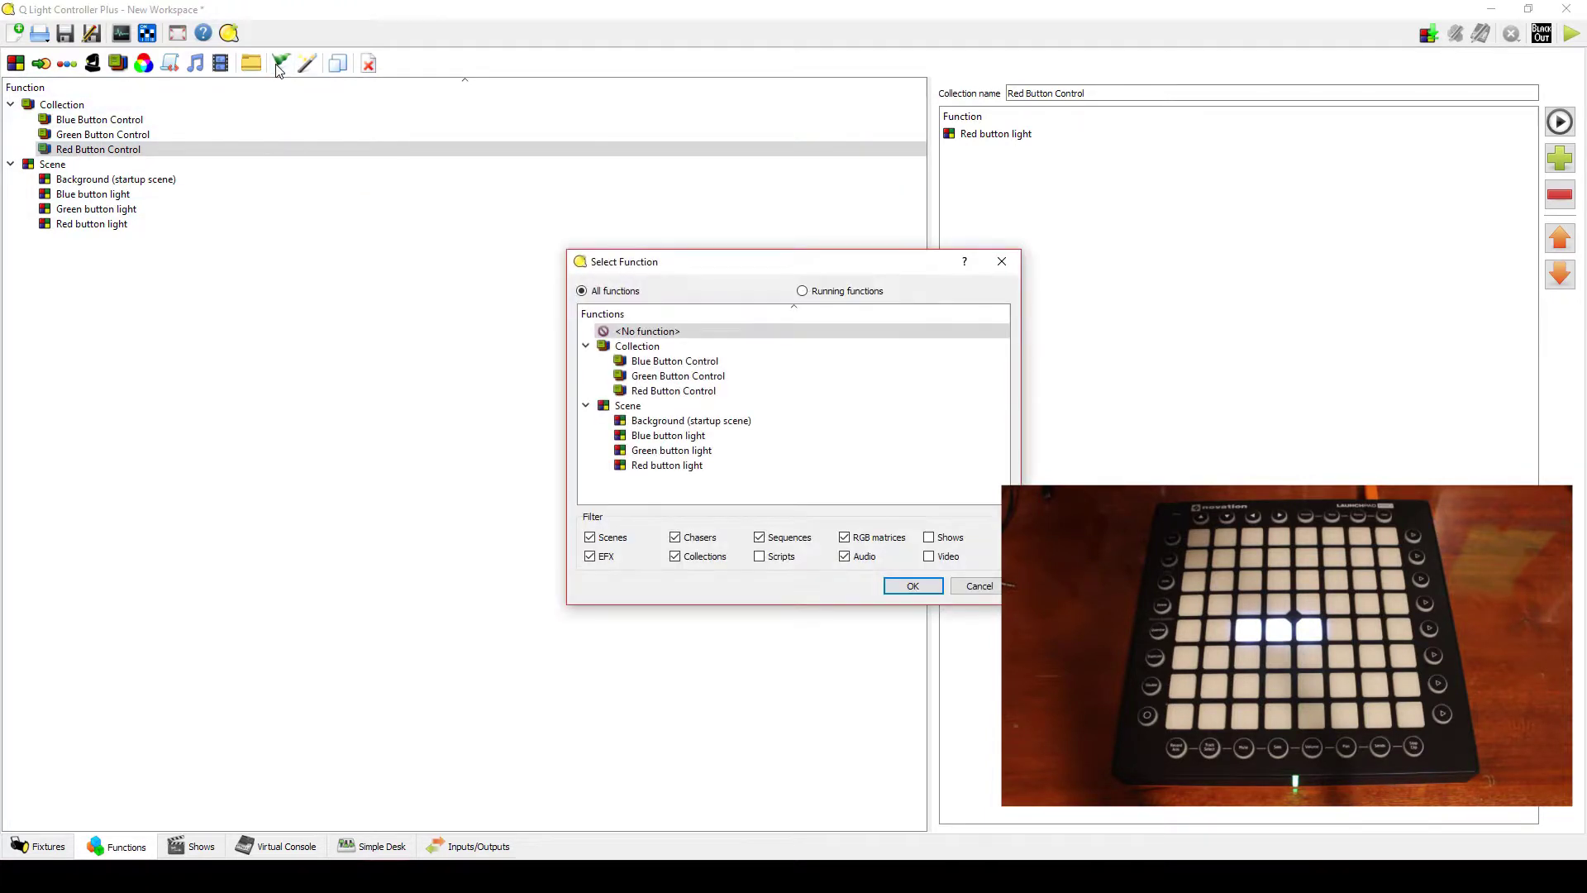
pyautogui.click(732, 421)
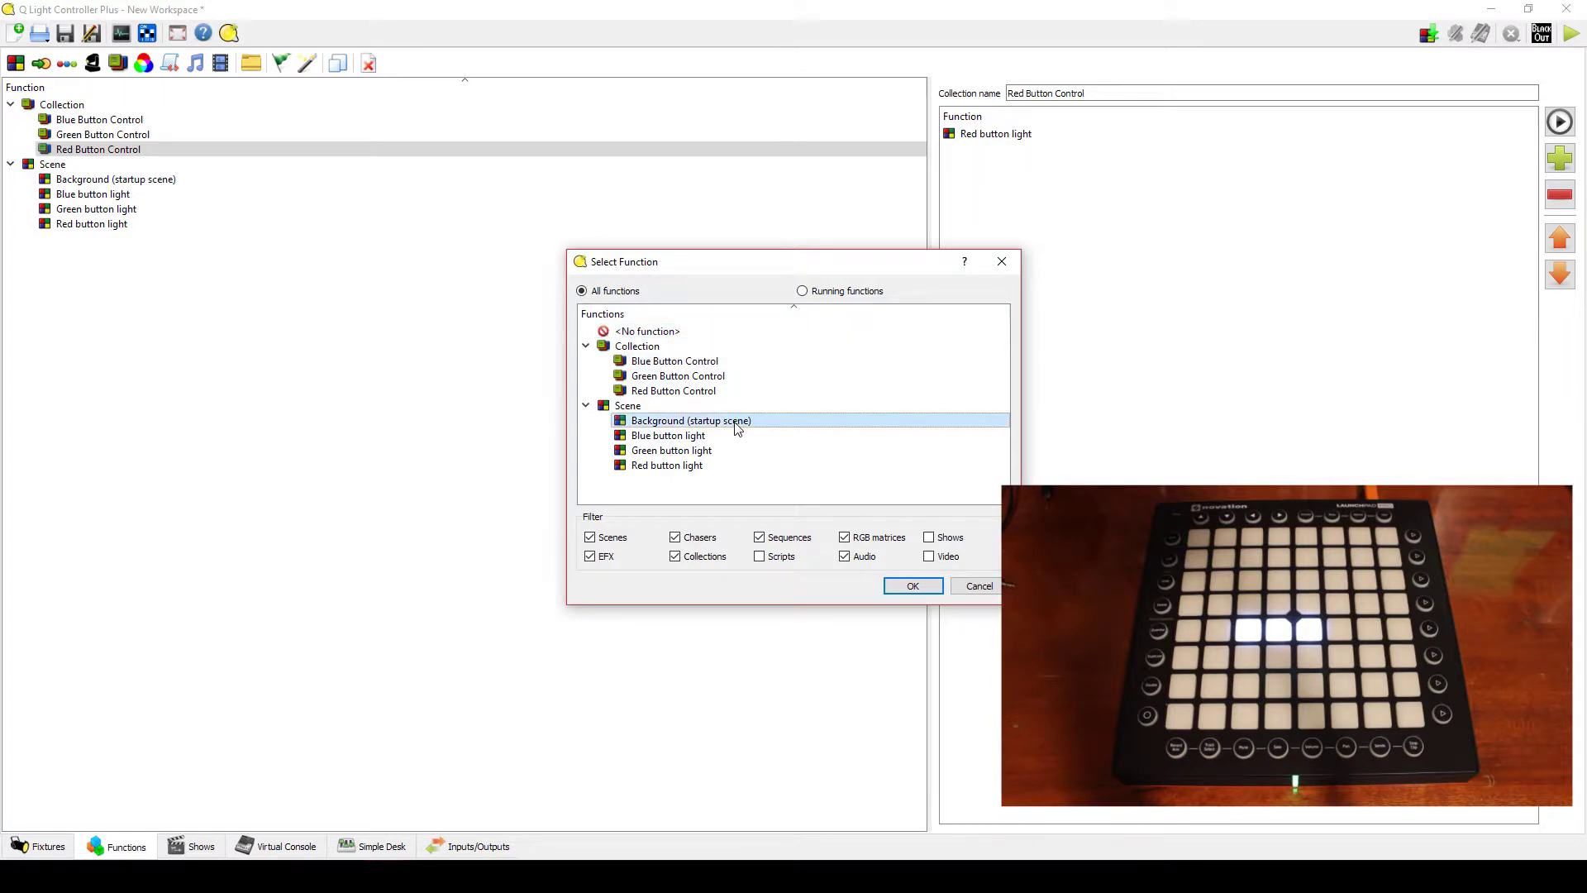
pyautogui.click(909, 586)
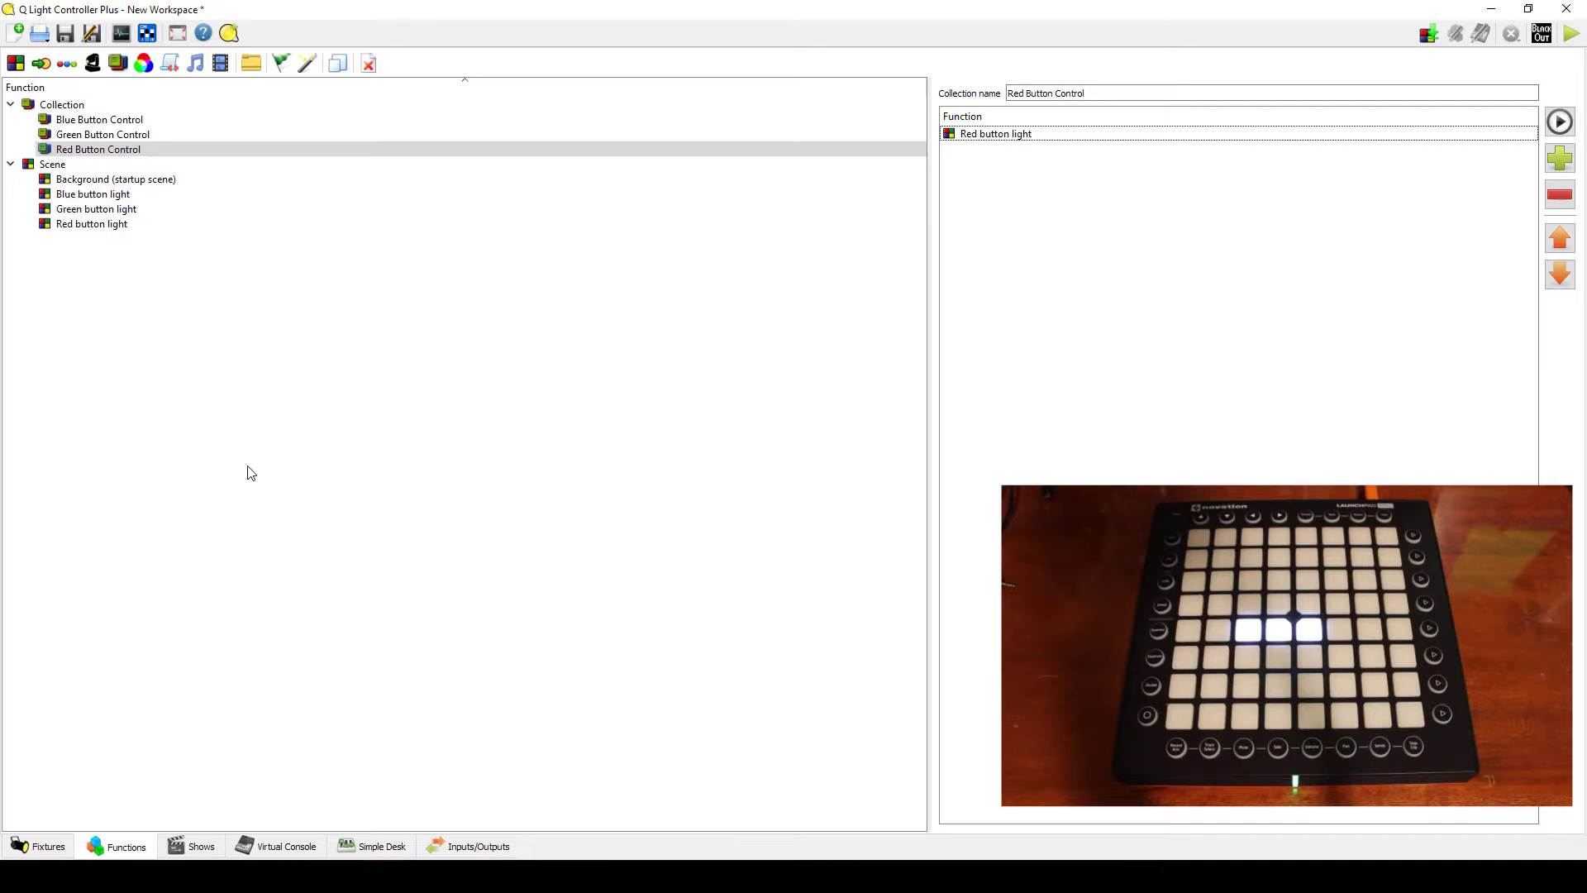
# Start a Virtual Console button matrix using the Red, Green and Blue Button Control collections
pyautogui.click(275, 845)
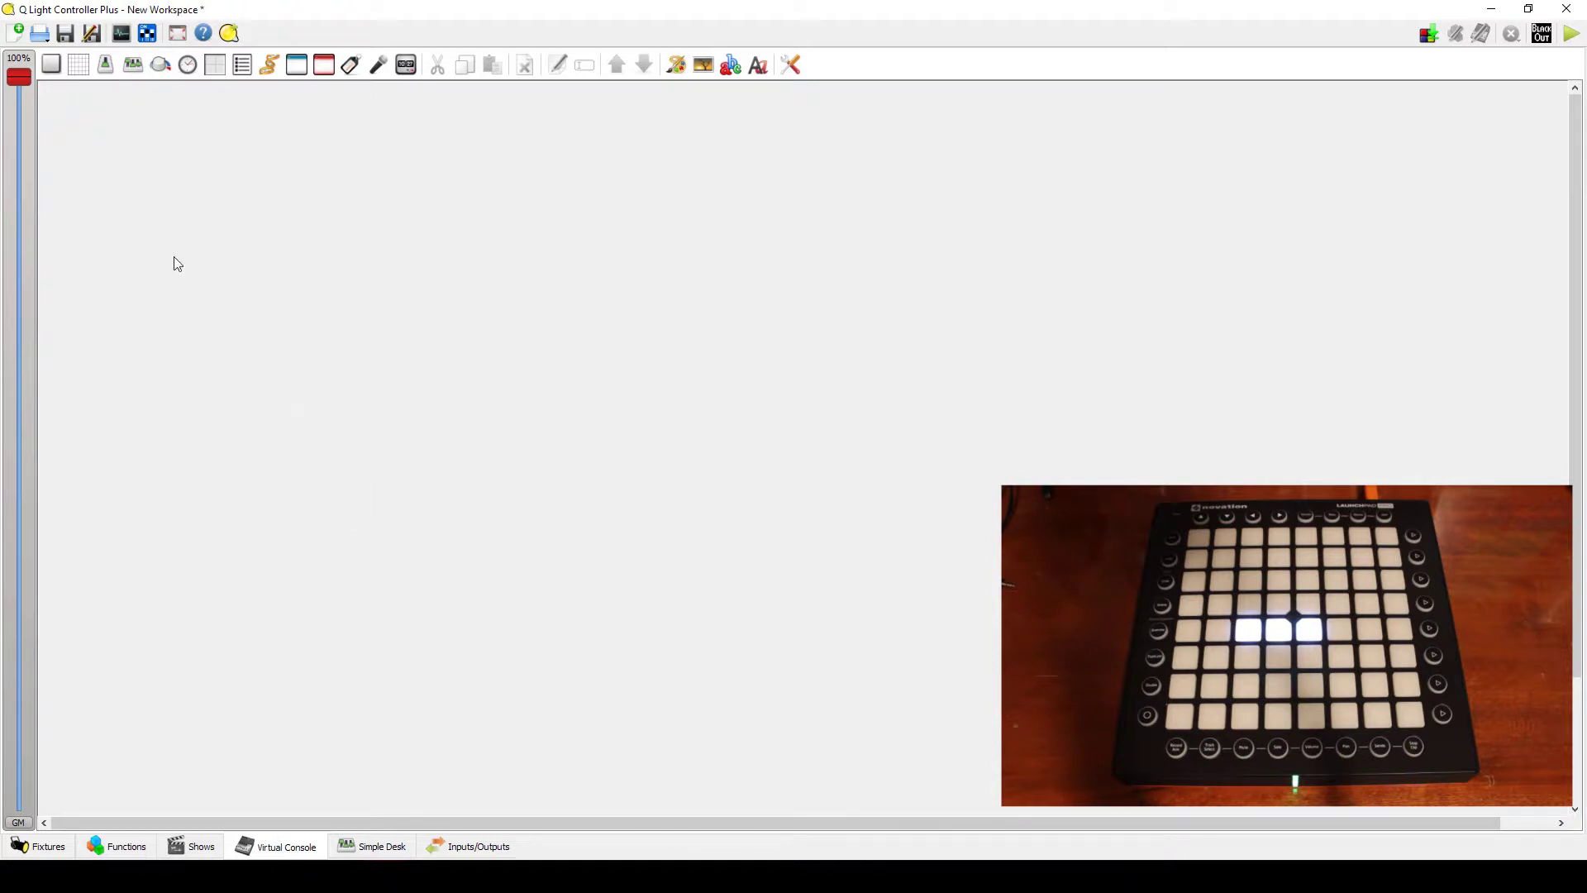
pyautogui.click(79, 64)
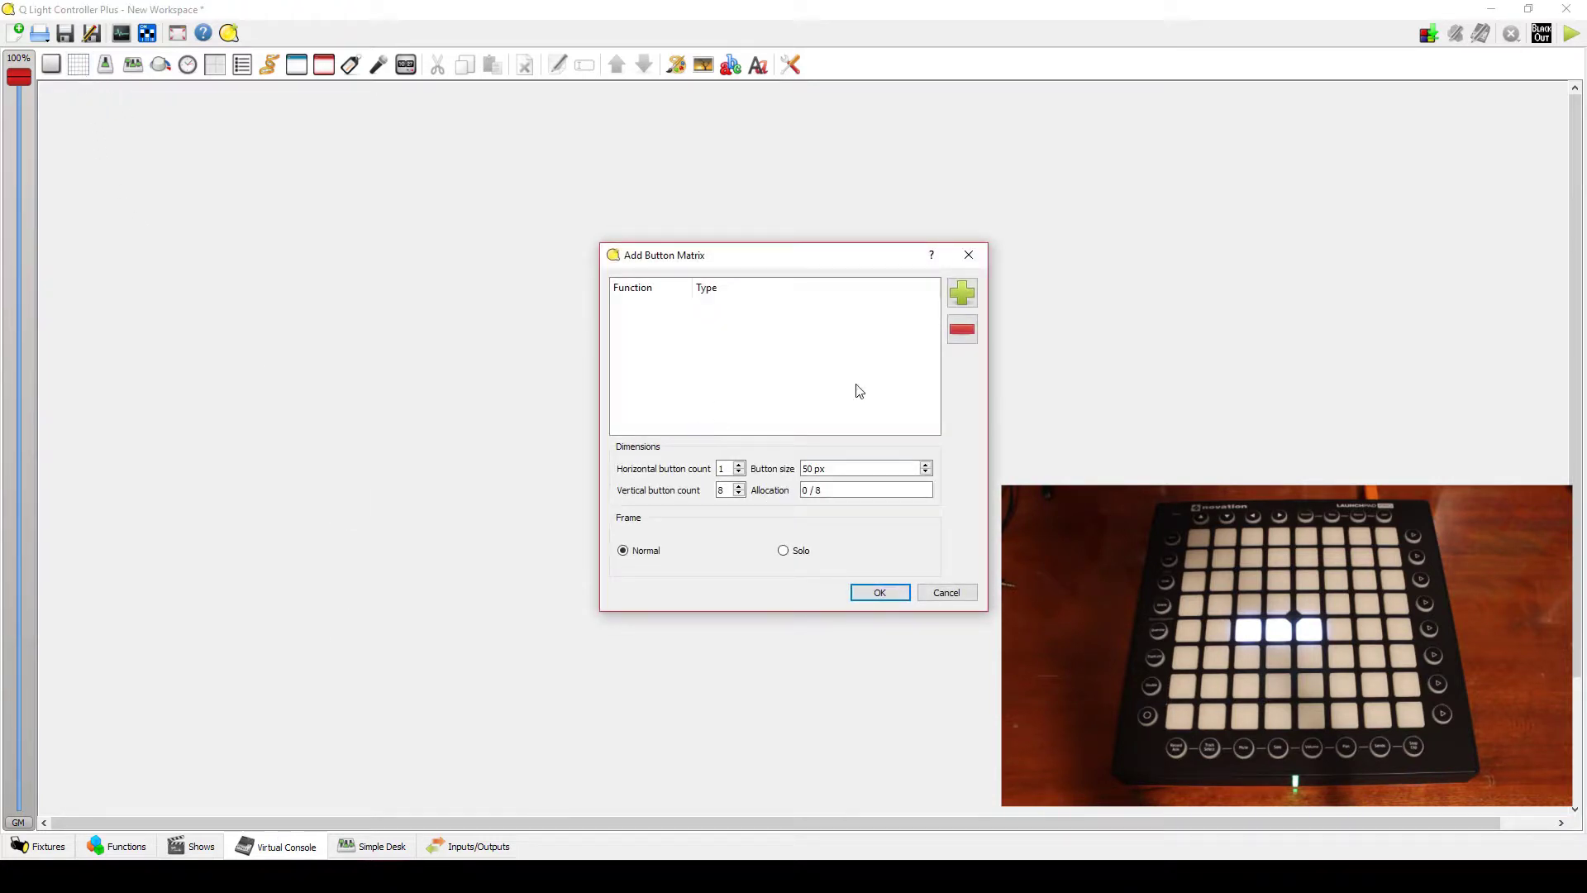
pyautogui.click(965, 295)
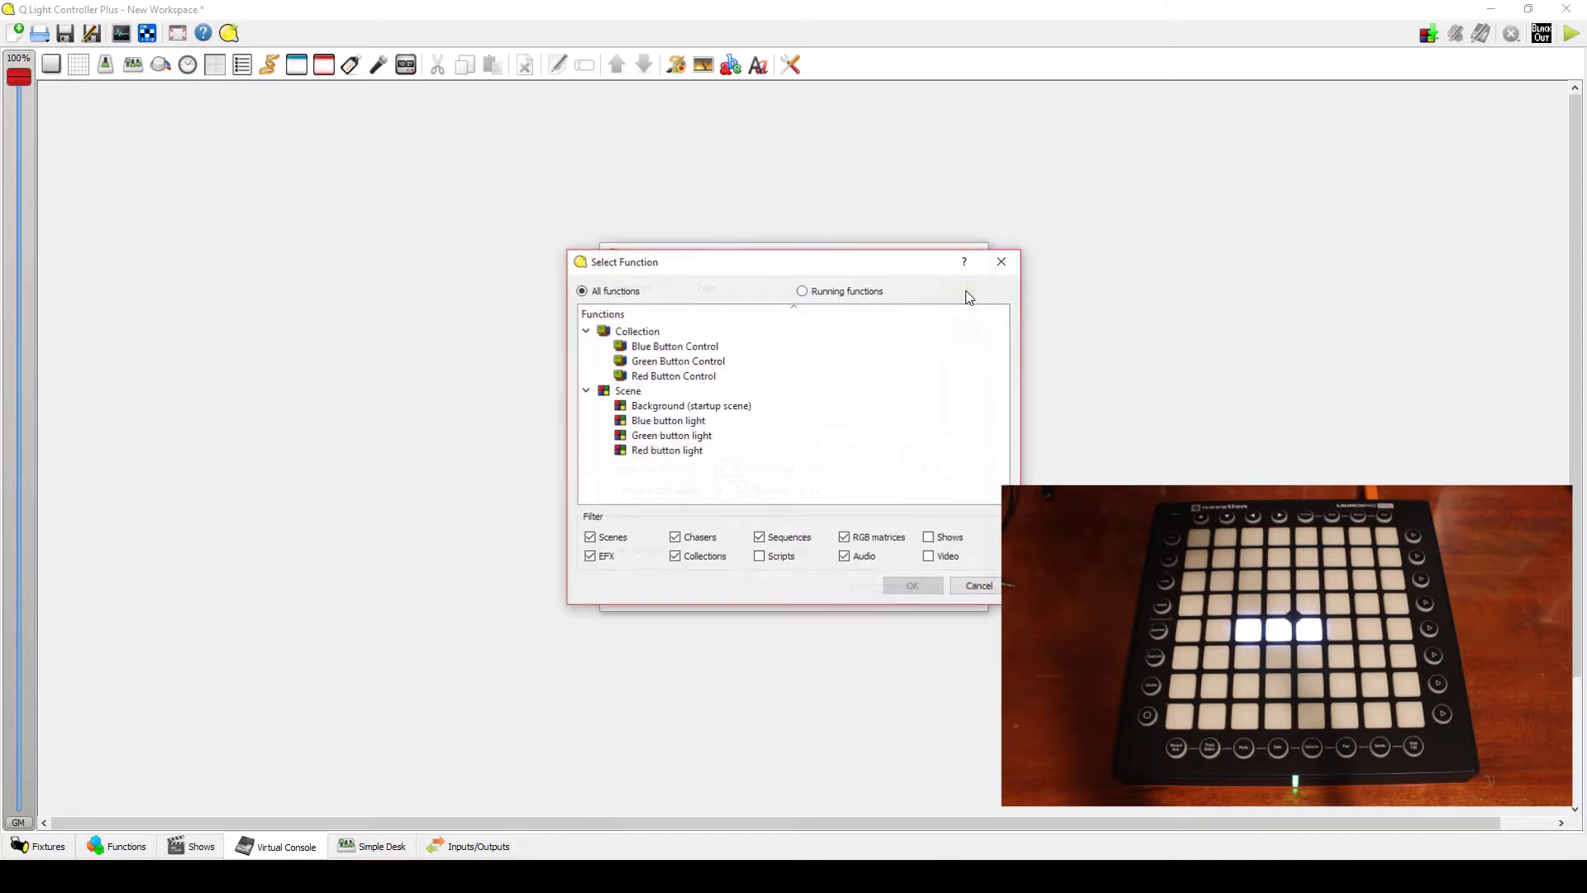
pyautogui.click(657, 377)
pyautogui.hotkey('shift', 'Up')
pyautogui.hotkey('shift', 'Up')
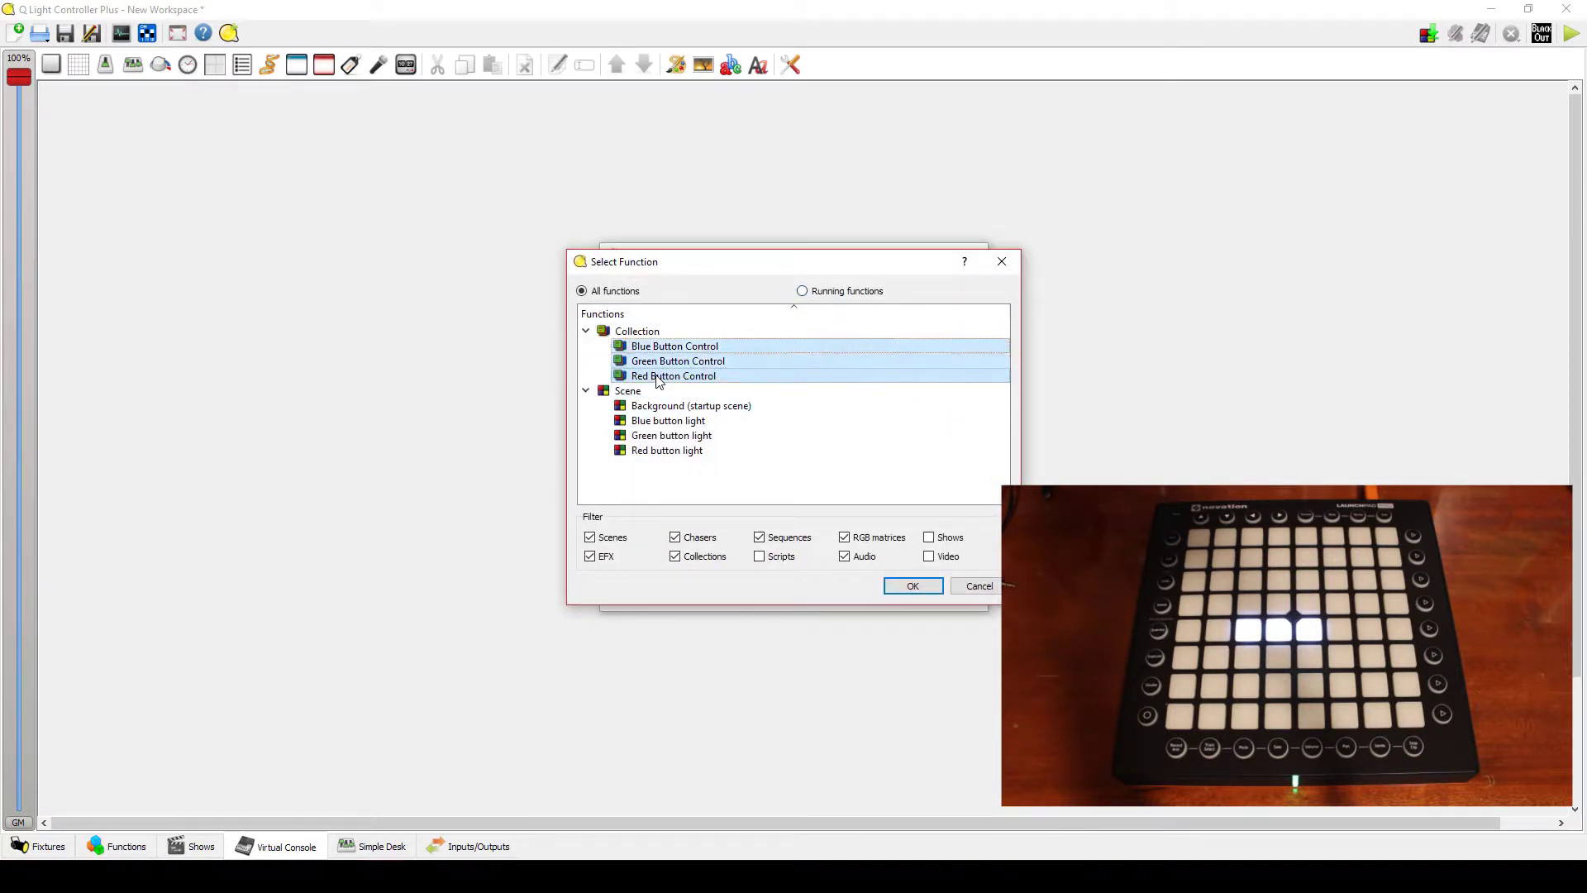
pyautogui.click(912, 586)
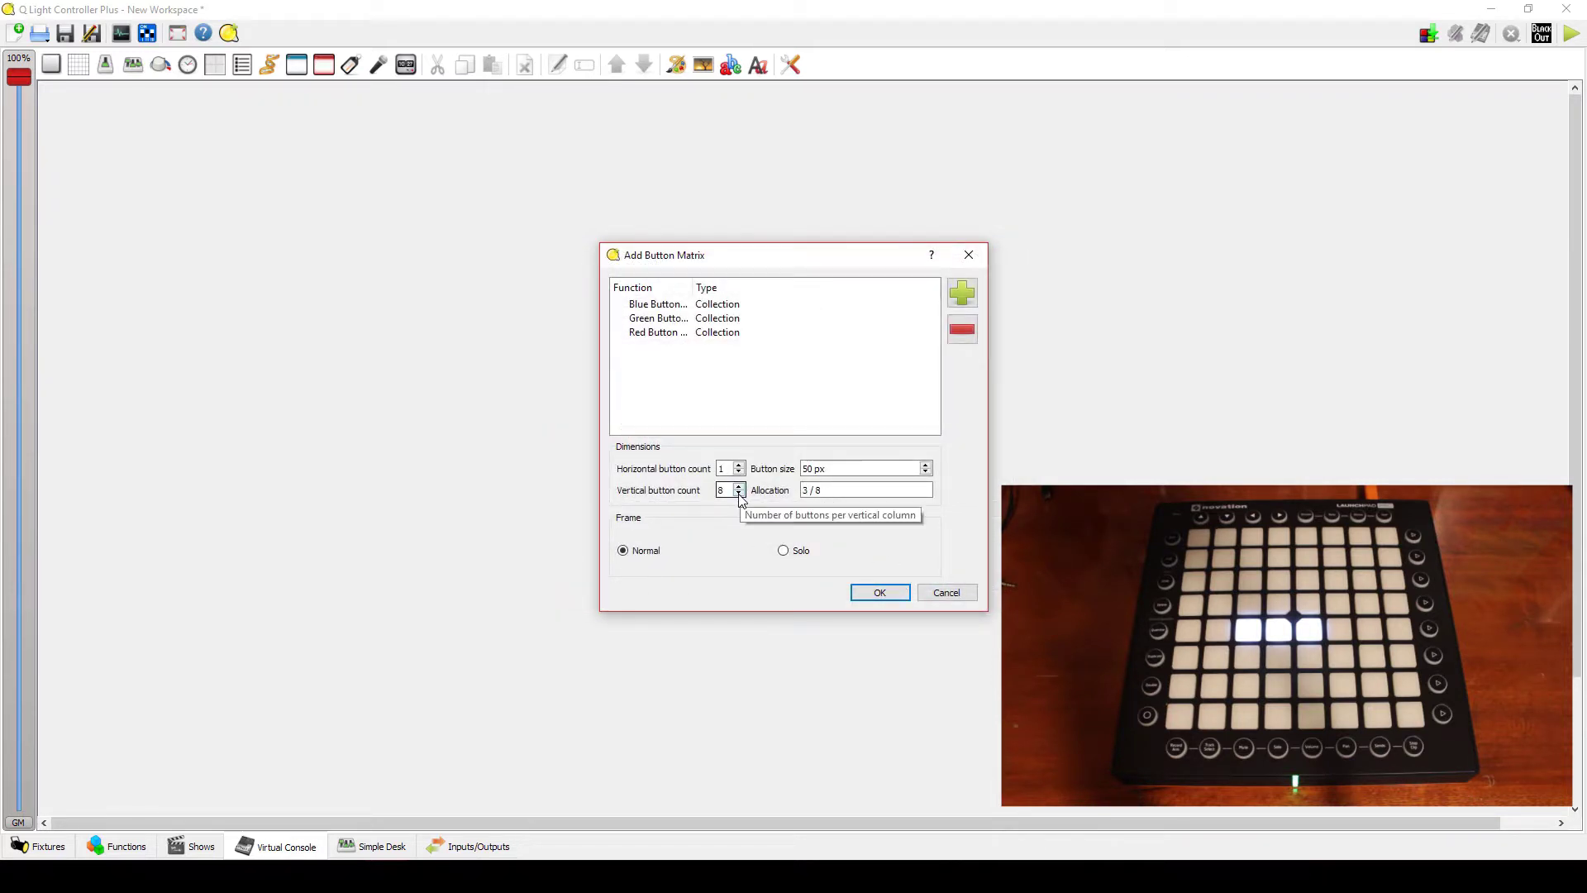
# Make the matrix a single row of three buttons and move it to the canvas centre
pyautogui.click(738, 463)
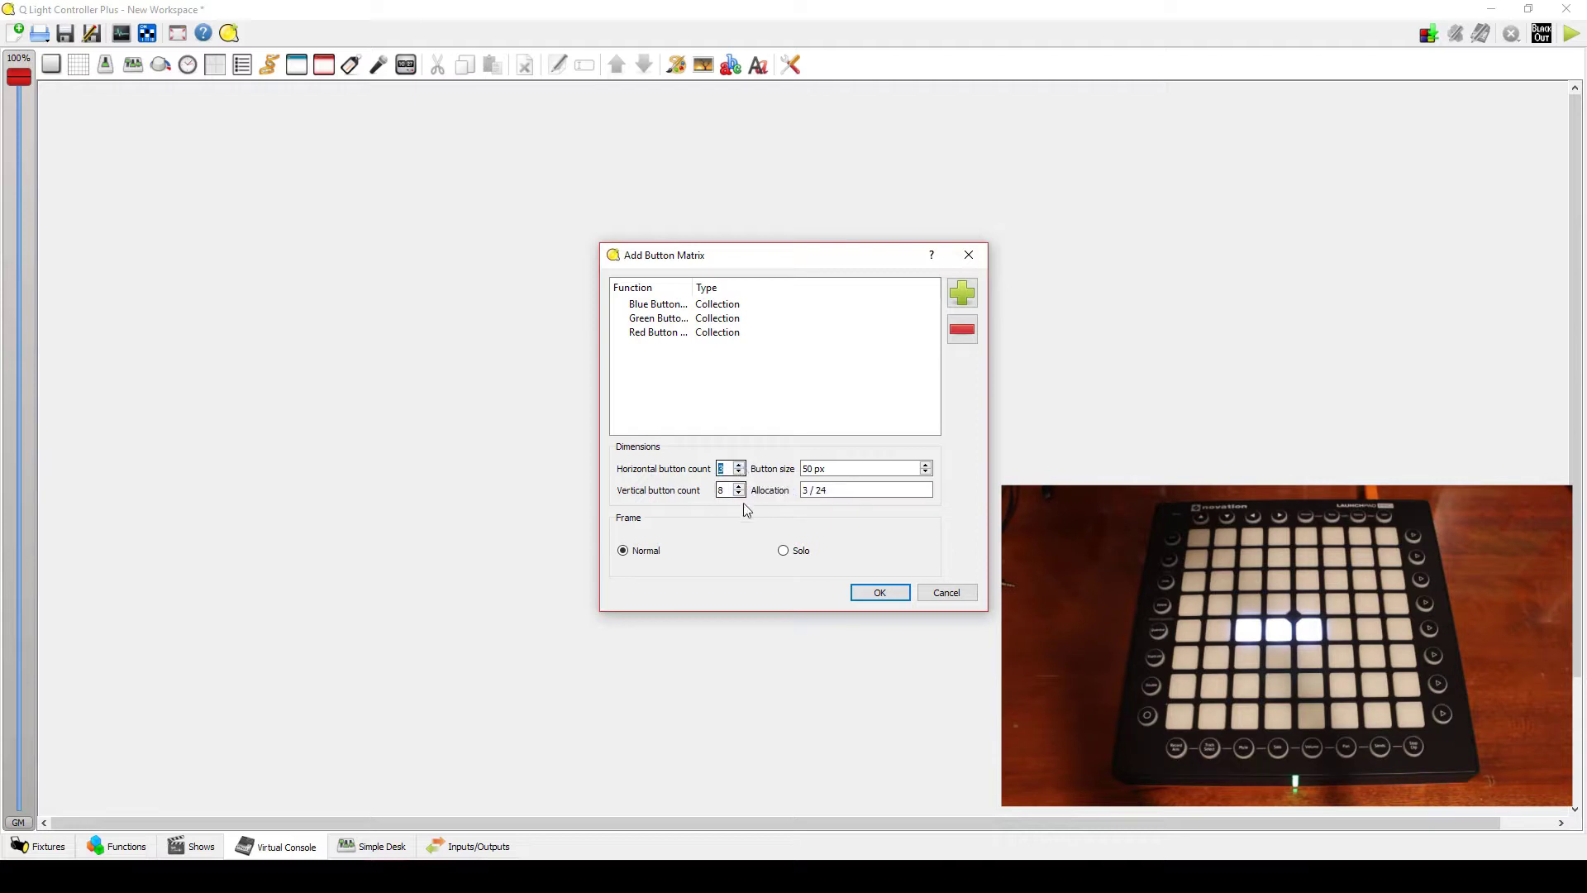
pyautogui.click(739, 493)
pyautogui.click(881, 592)
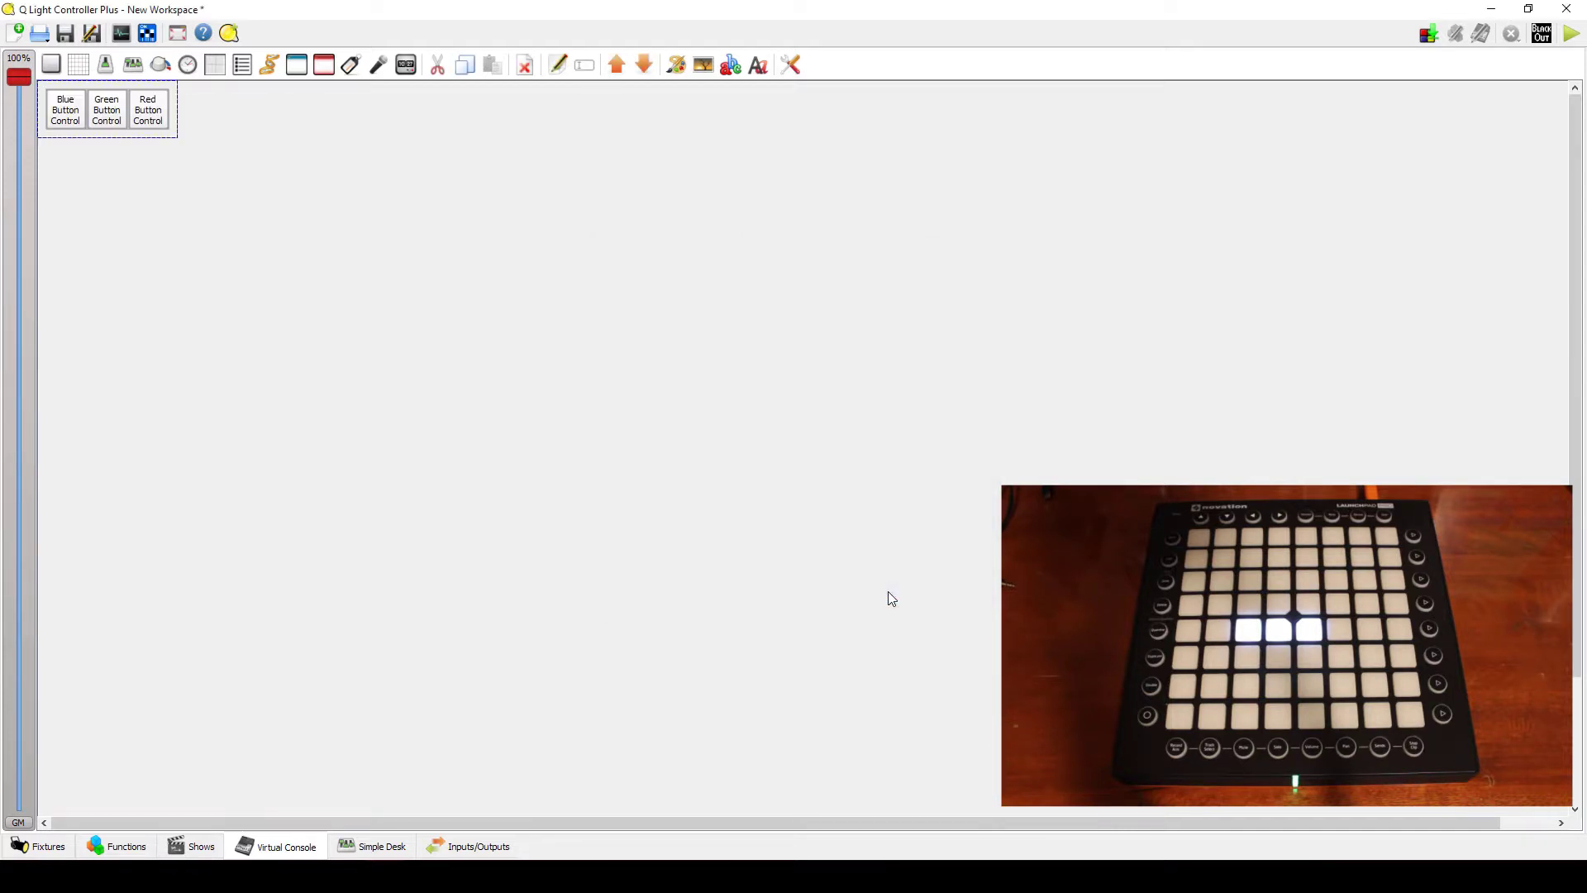
pyautogui.moveTo(177, 127)
pyautogui.mouseDown()
pyautogui.moveTo(586, 463)
pyautogui.moveTo(525, 479)
pyautogui.moveTo(558, 465)
pyautogui.moveTo(479, 456)
pyautogui.mouseUp()
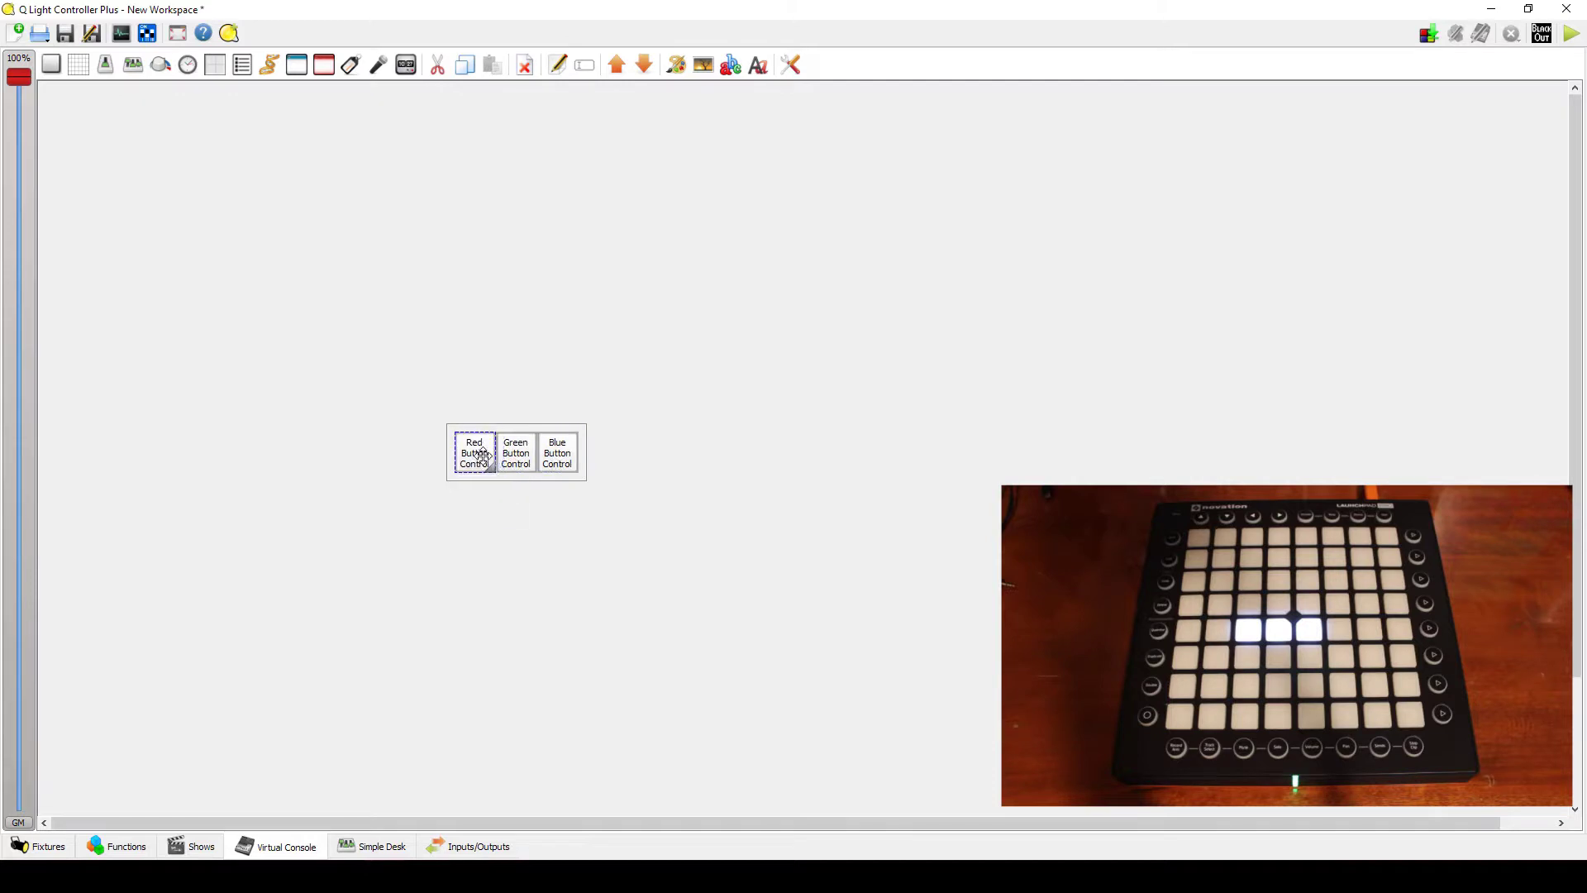
# Assign Launchpad Pro pad 4-3 to the Red button via auto-detect
pyautogui.rightClick(478, 451)
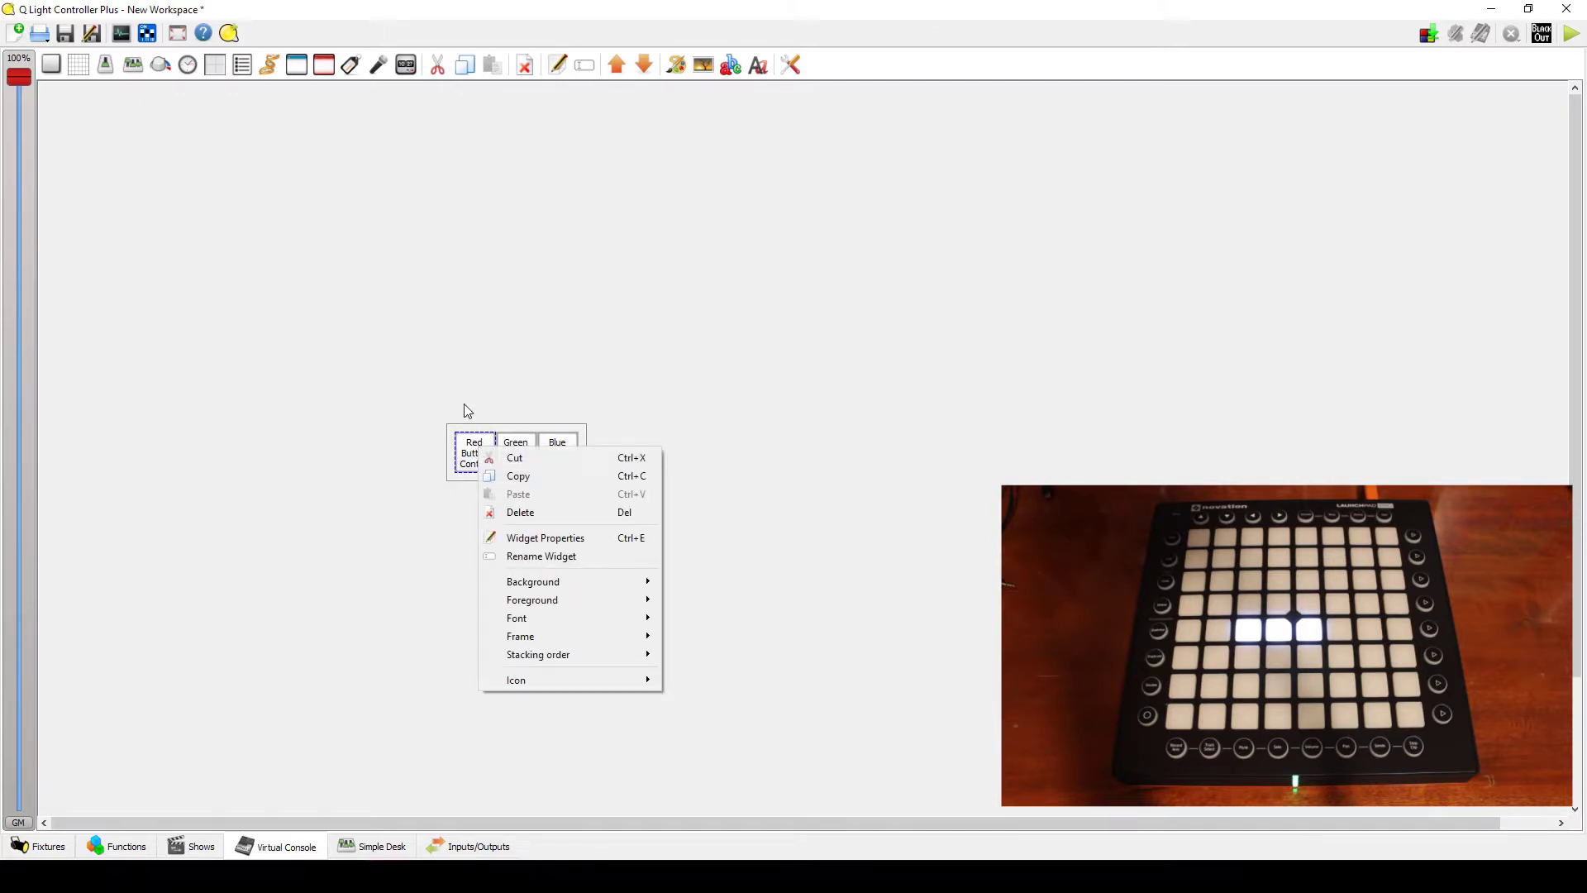
pyautogui.click(456, 438)
pyautogui.rightClick(474, 454)
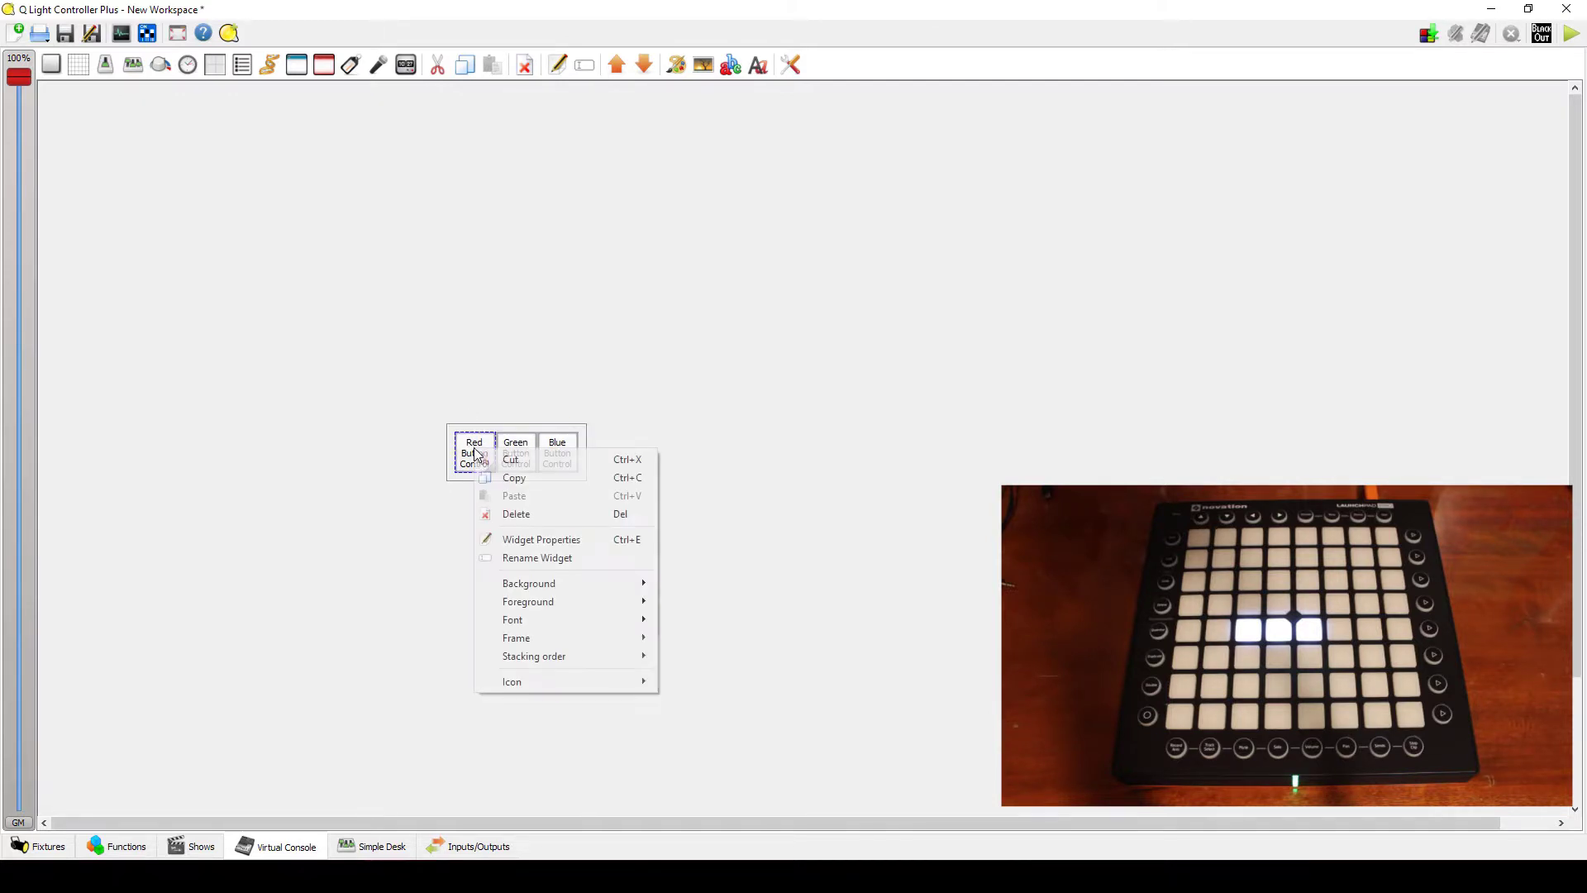
pyautogui.click(526, 537)
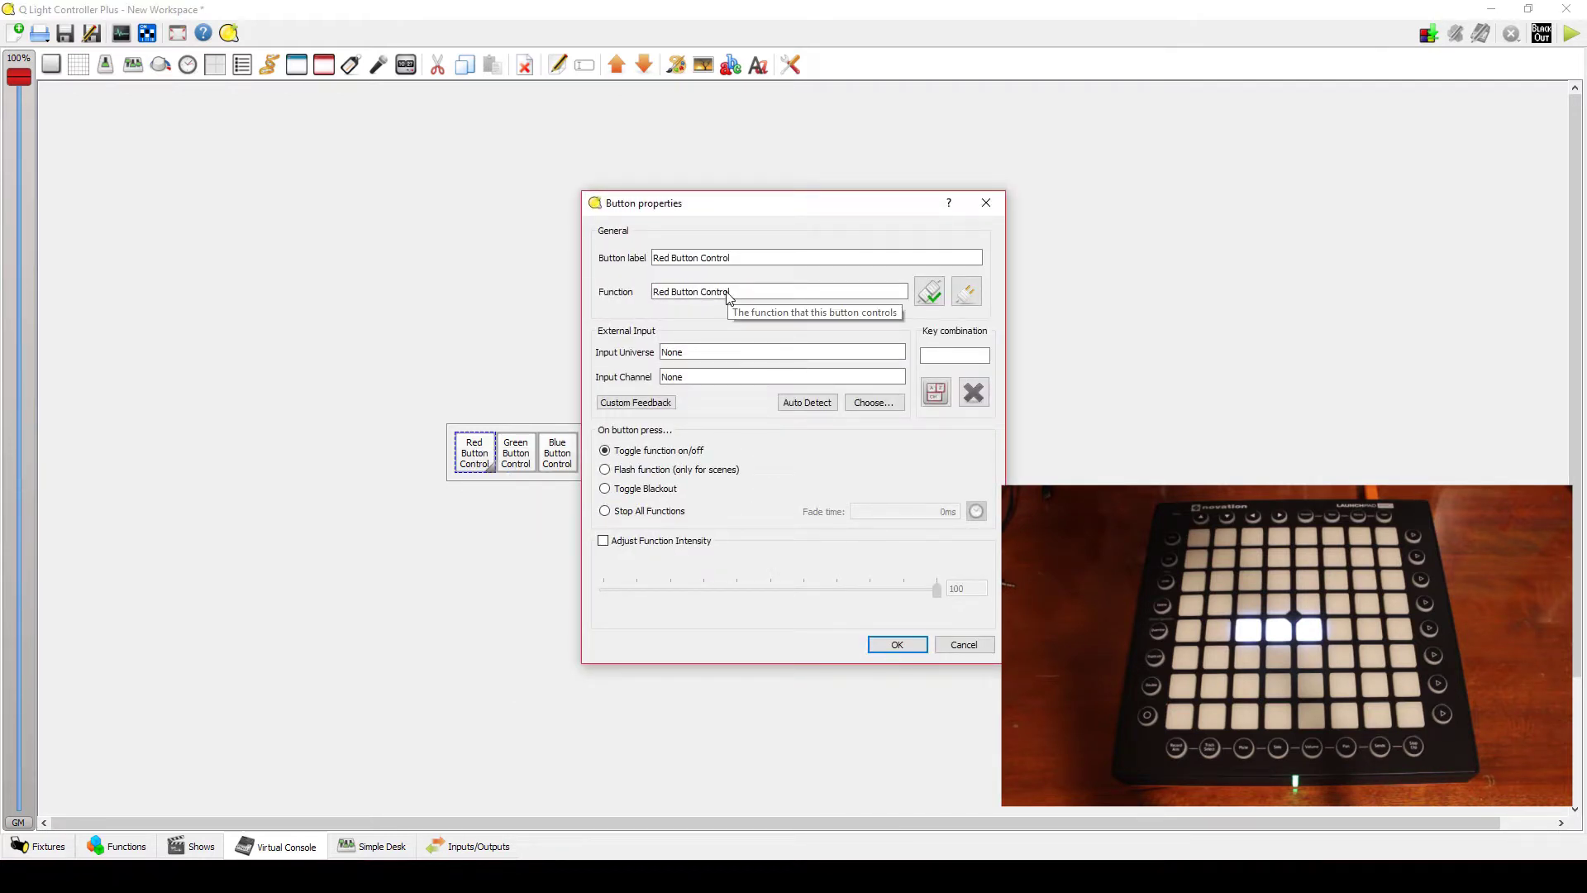
pyautogui.click(793, 409)
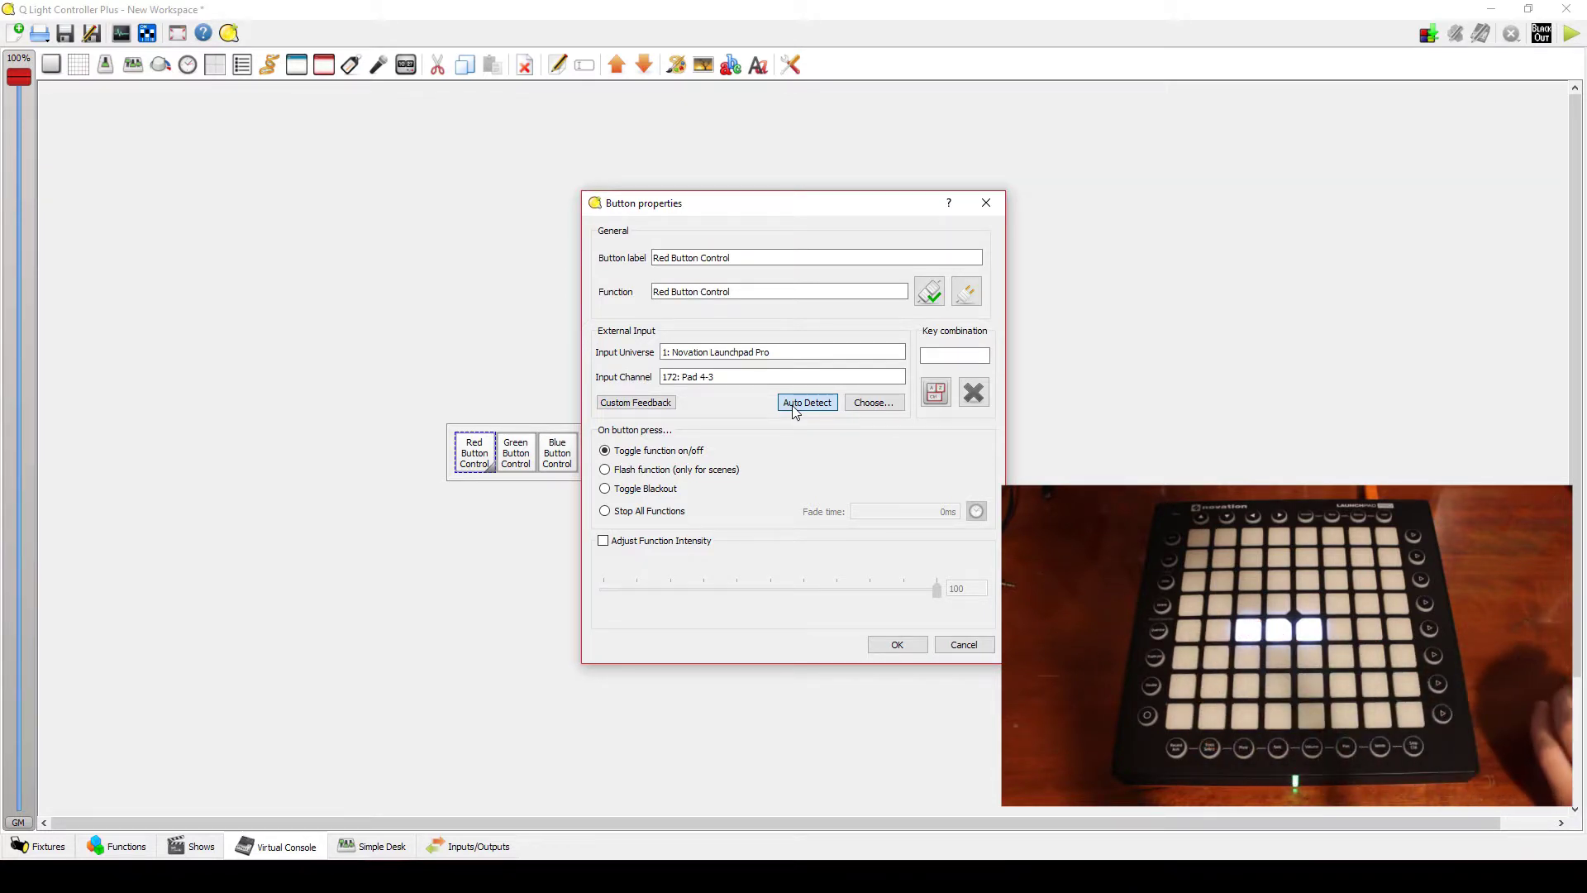
pyautogui.click(890, 643)
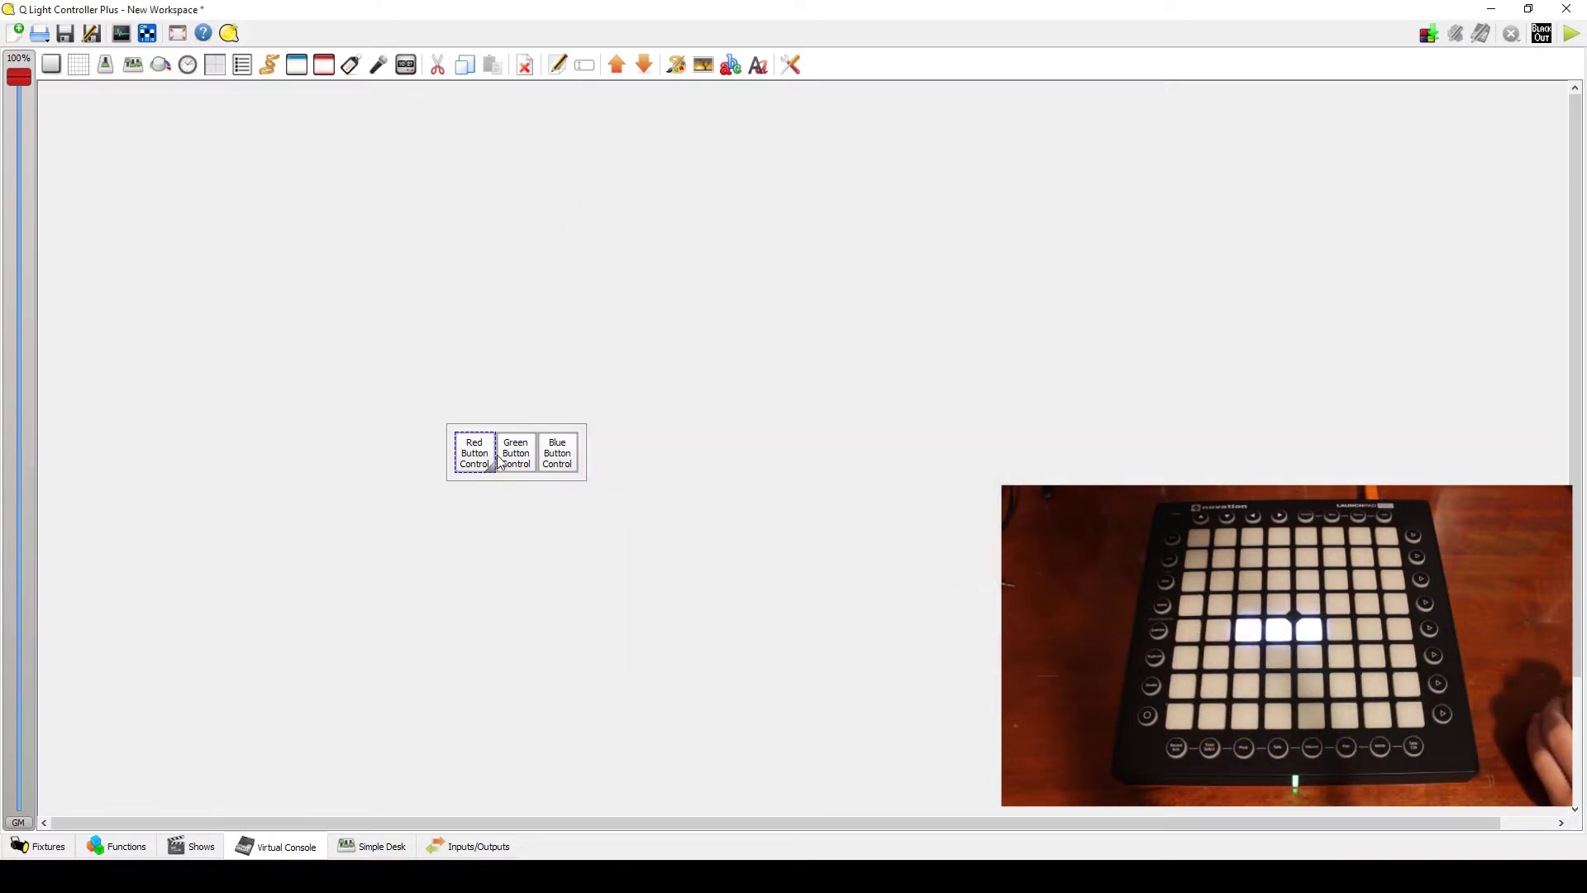
# Assign Launchpad Pro pad 4-4 to the Green button
pyautogui.rightClick(511, 454)
pyautogui.click(560, 536)
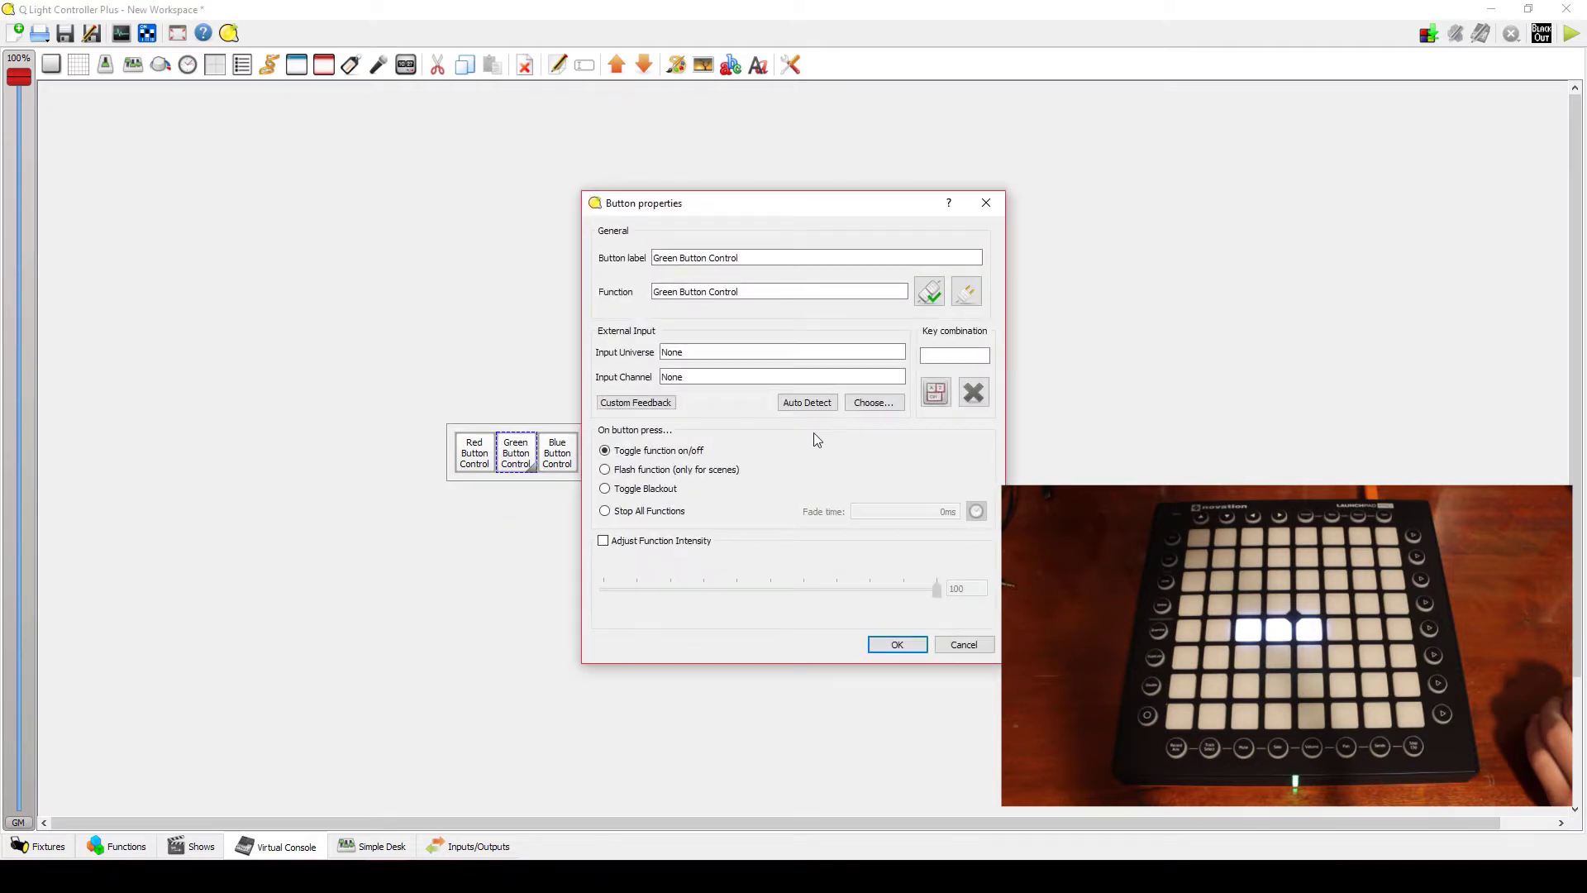
pyautogui.click(815, 409)
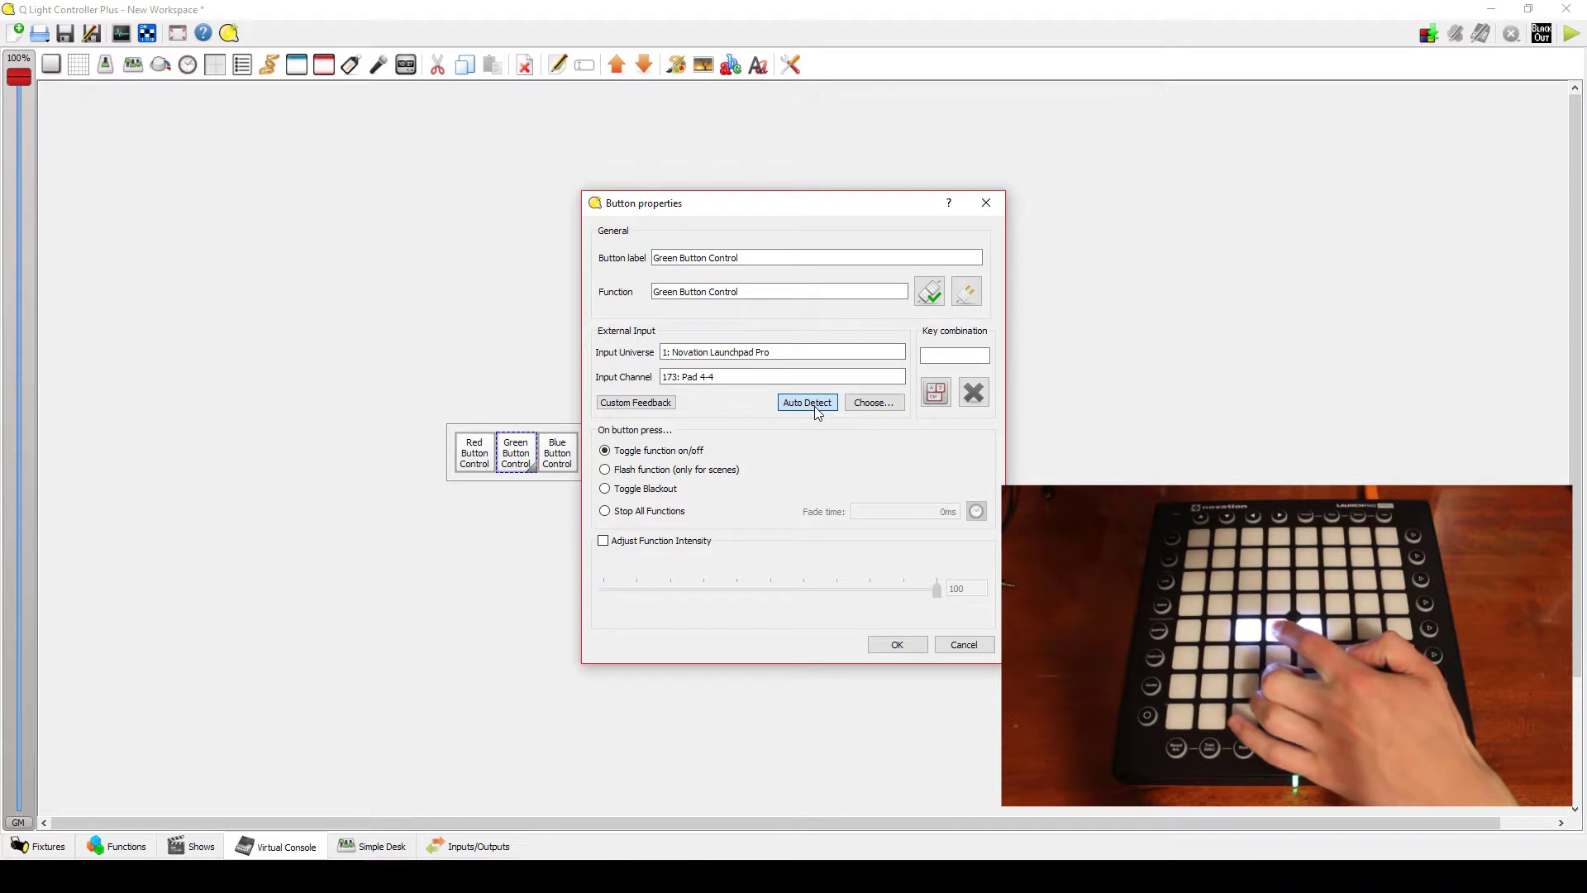
pyautogui.click(894, 643)
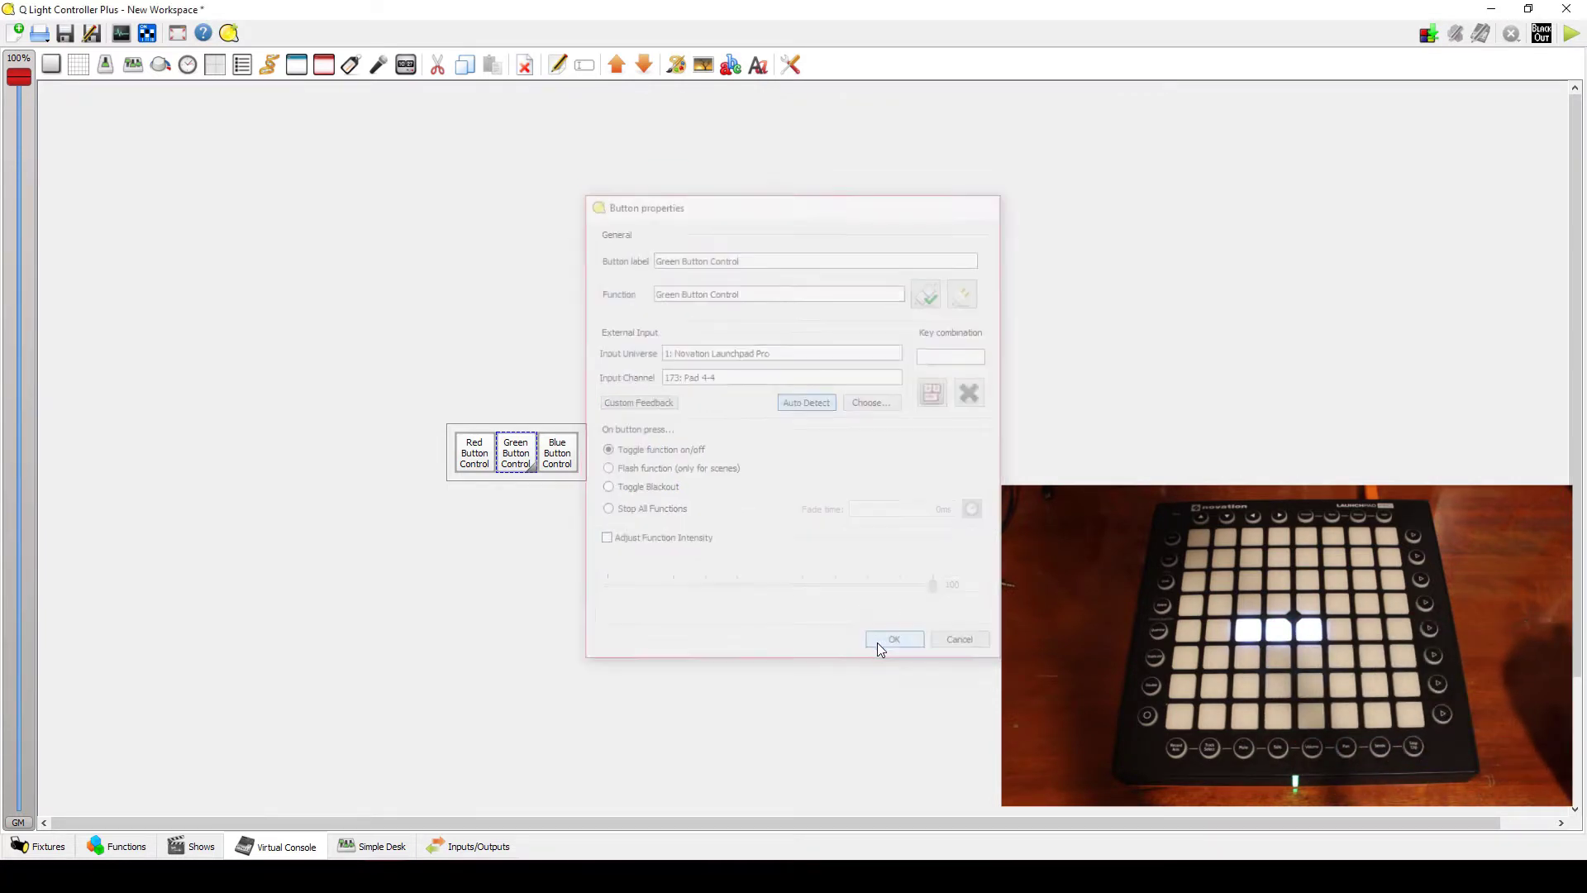
# Assign Launchpad Pro pad 4-5 (channel 174) to the Blue button
pyautogui.rightClick(560, 457)
pyautogui.click(624, 542)
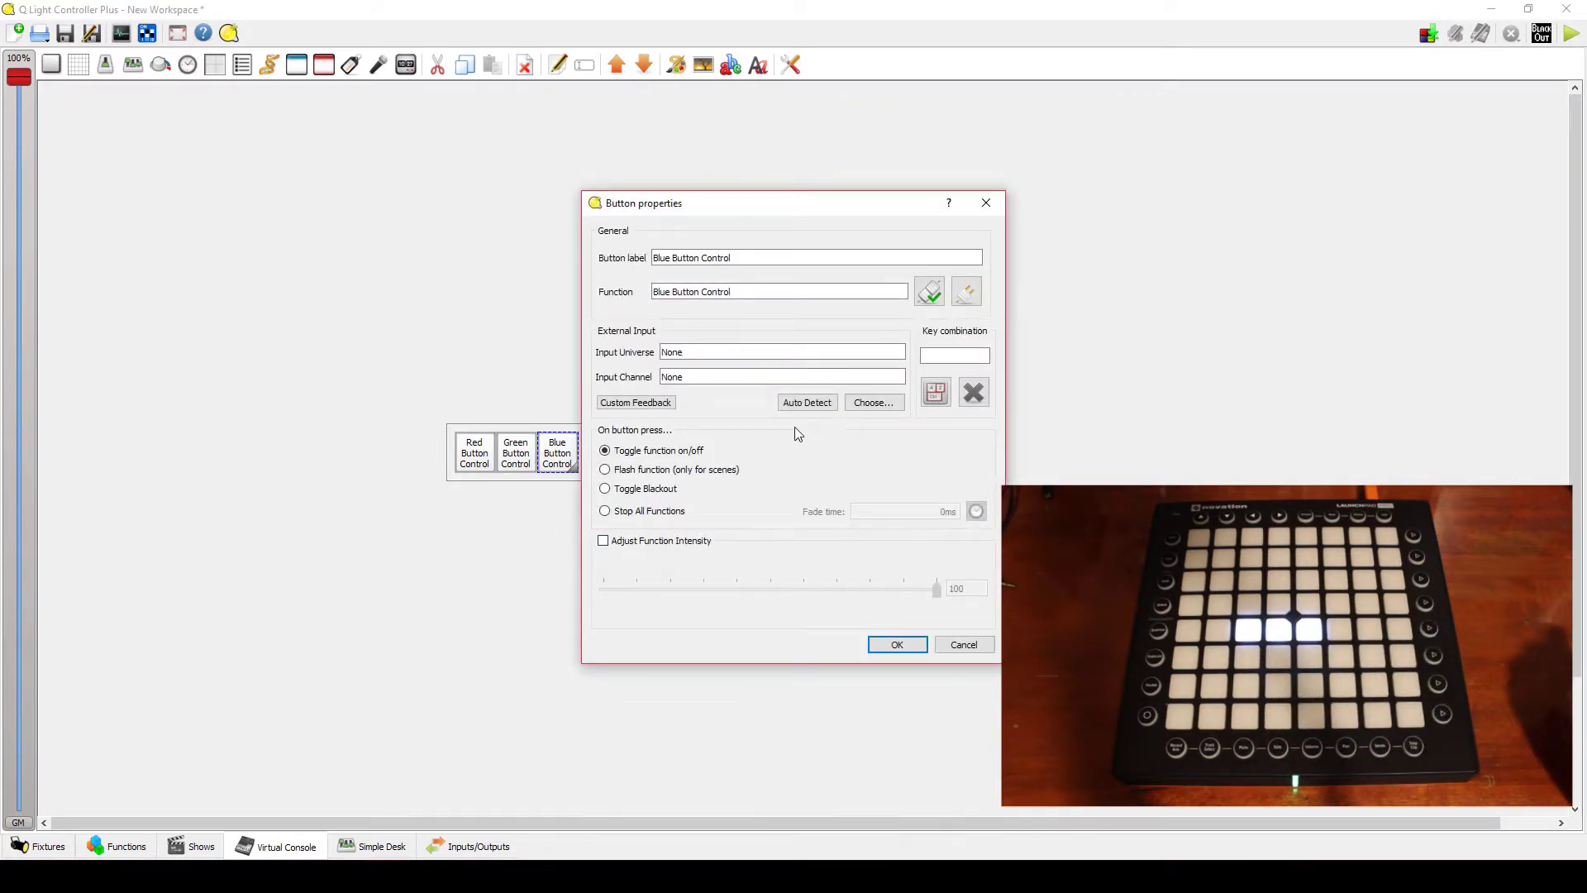
pyautogui.click(809, 408)
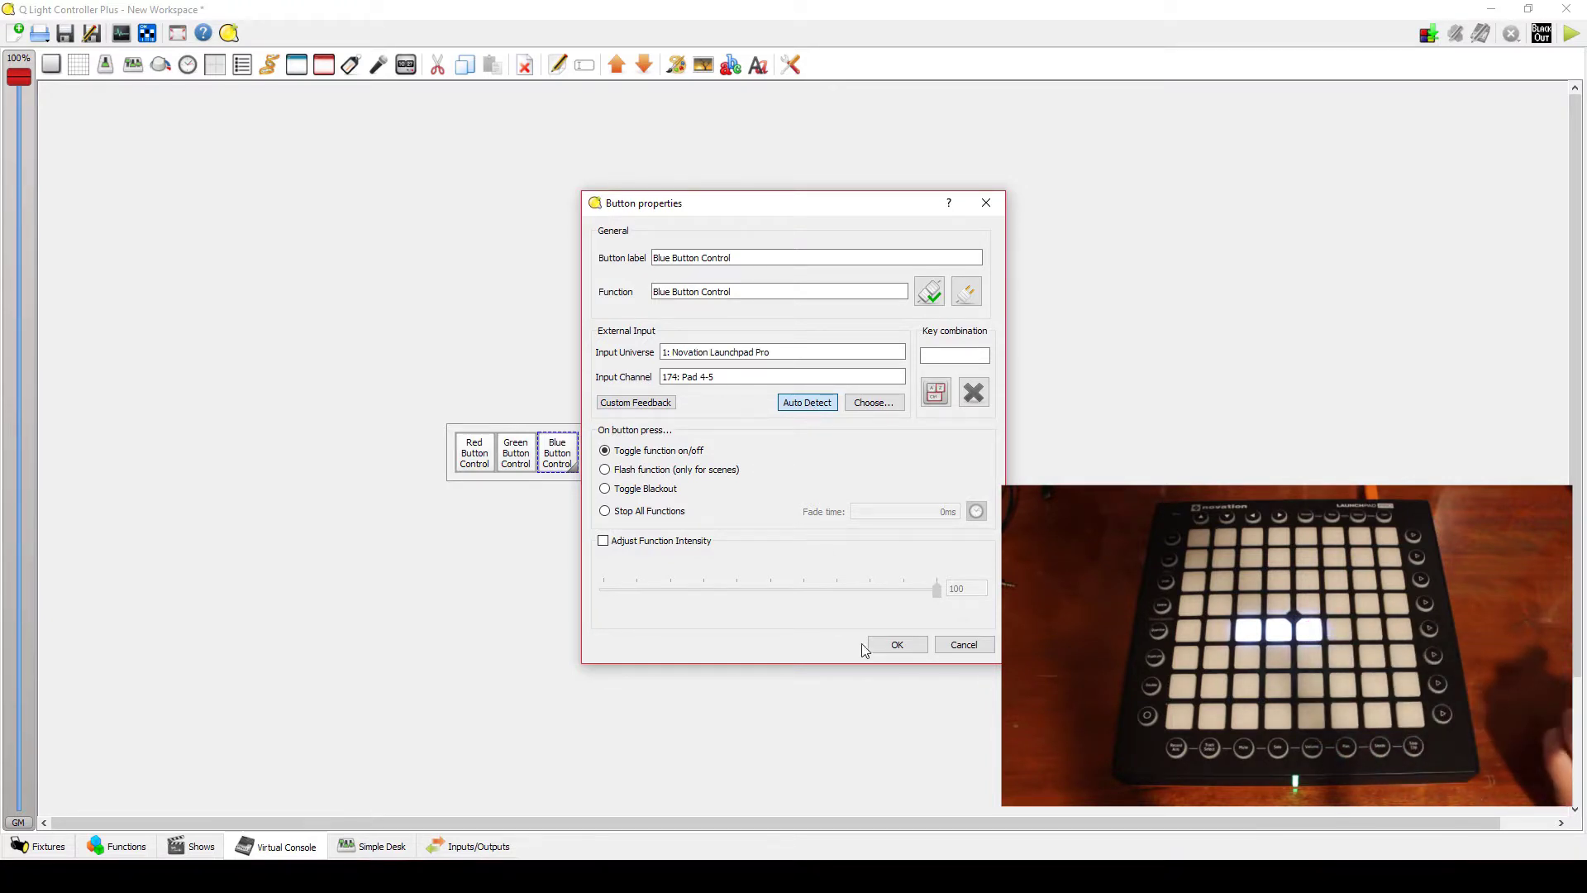
pyautogui.click(887, 645)
pyautogui.click(614, 473)
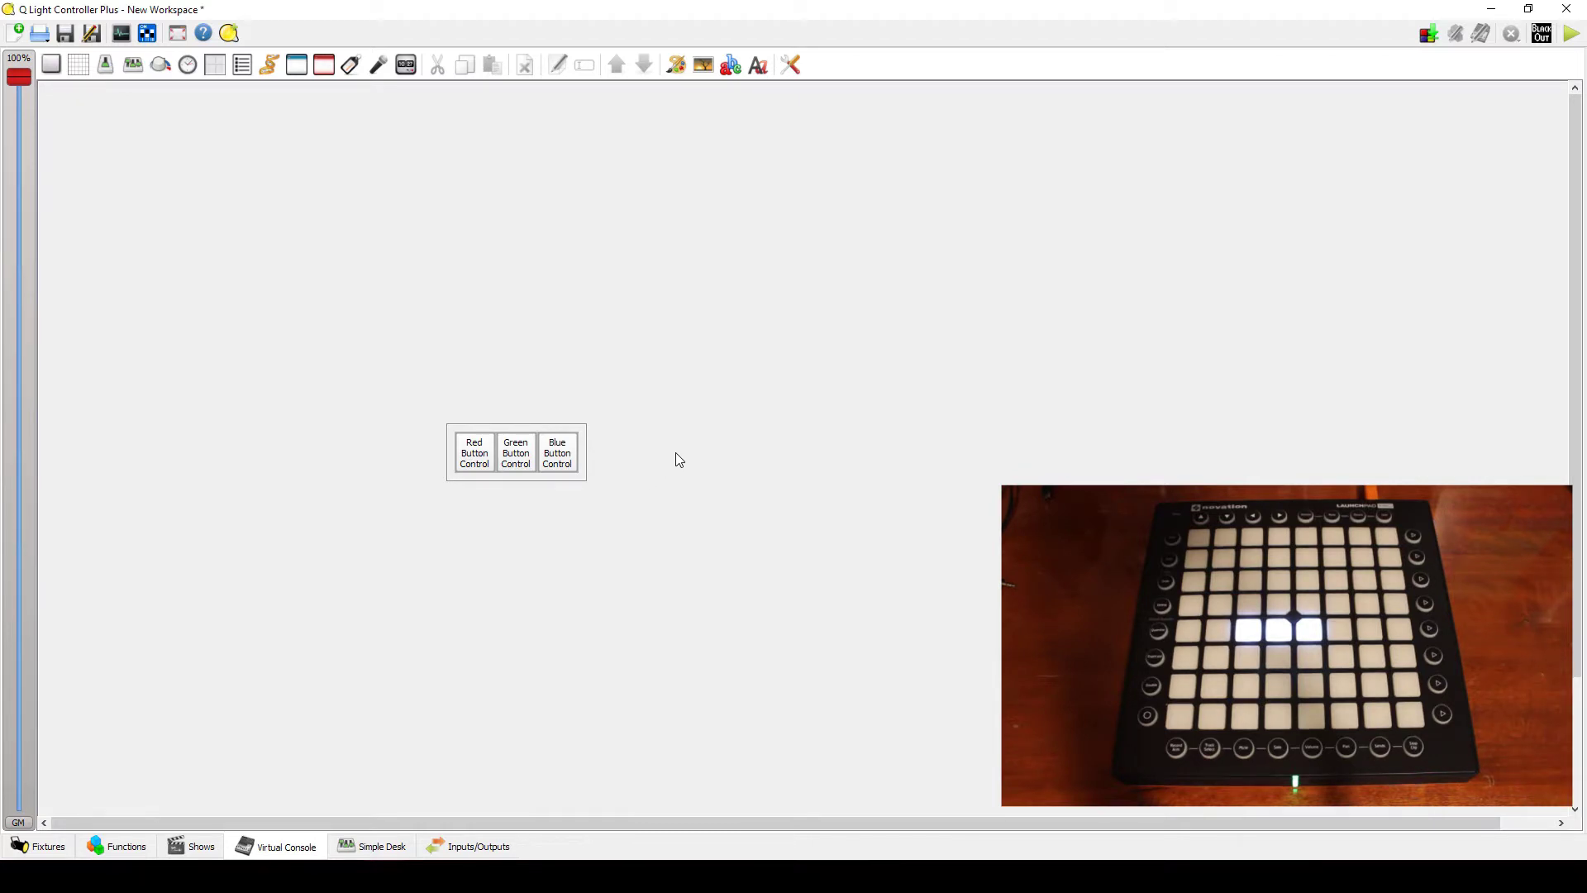
pyautogui.click(1570, 34)
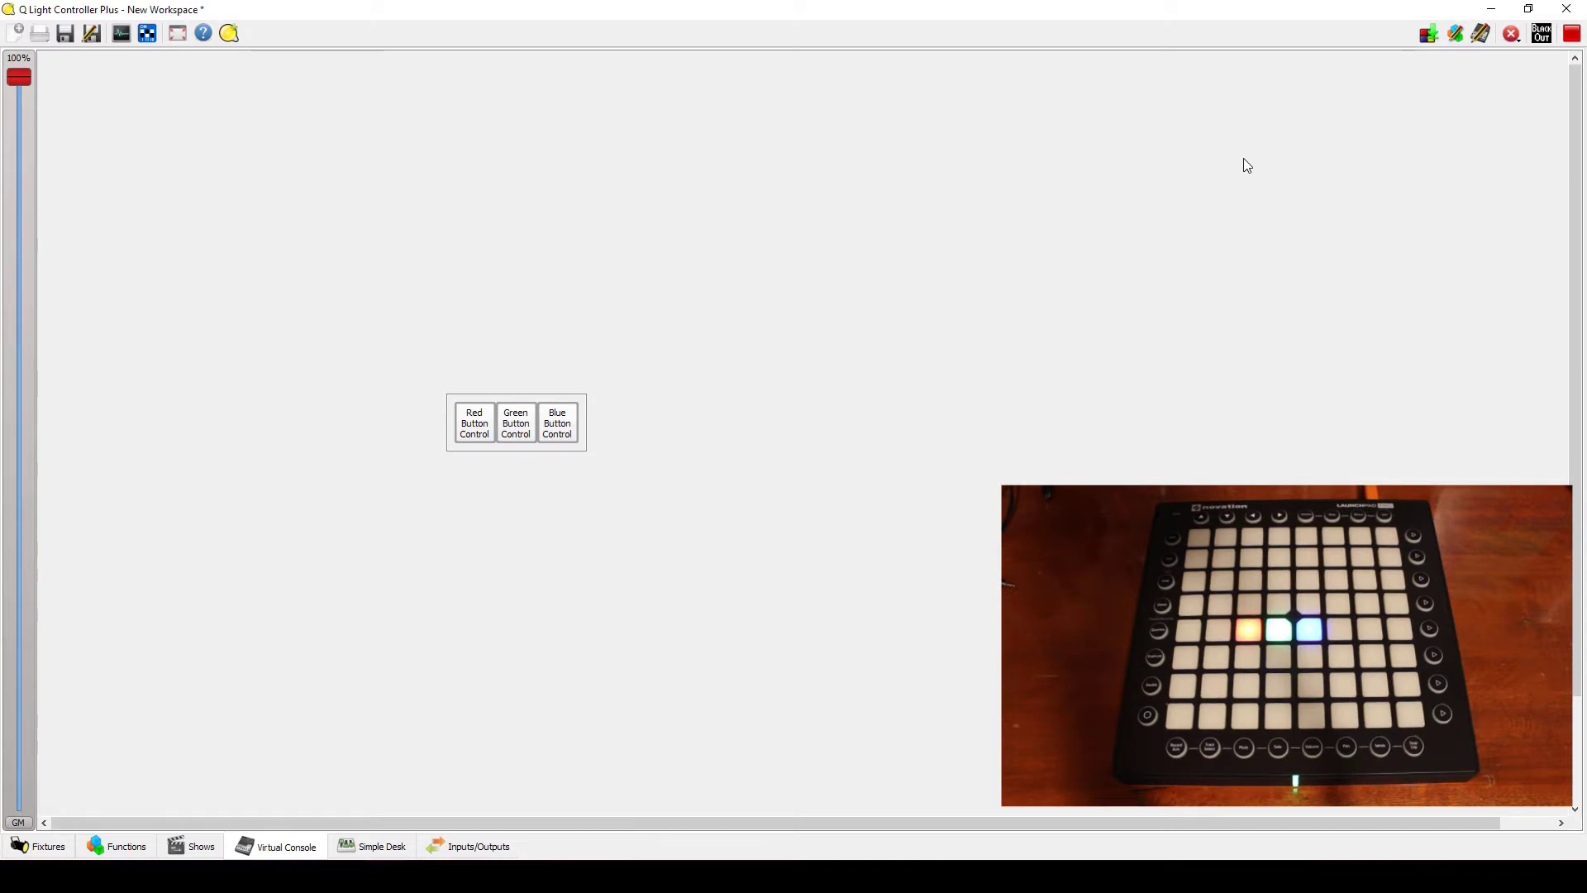
pyautogui.click(1511, 33)
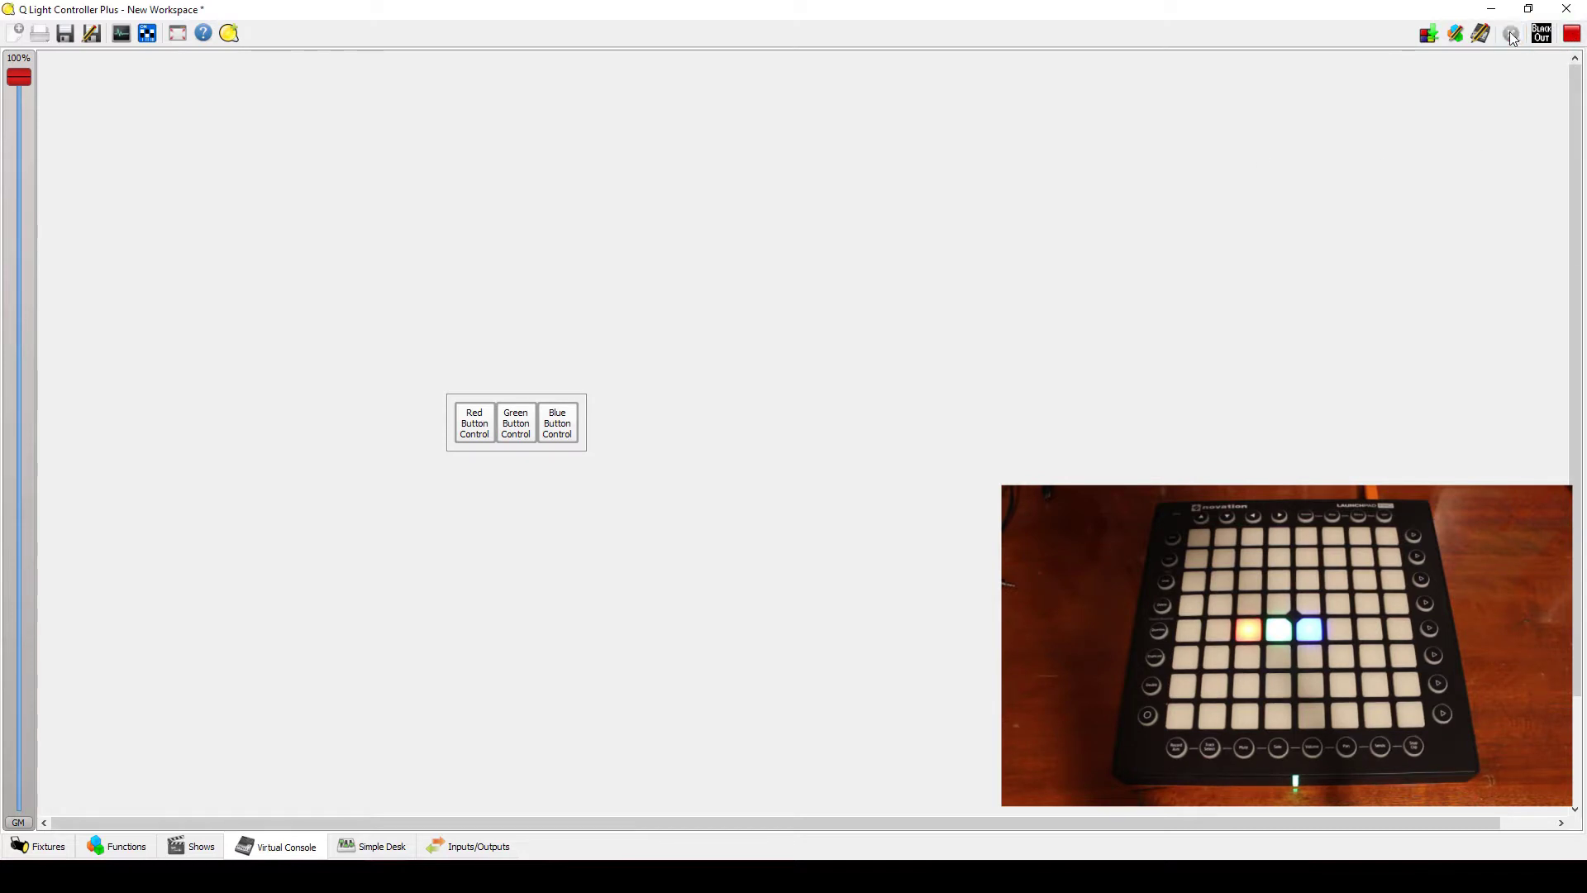
pyautogui.click(1571, 34)
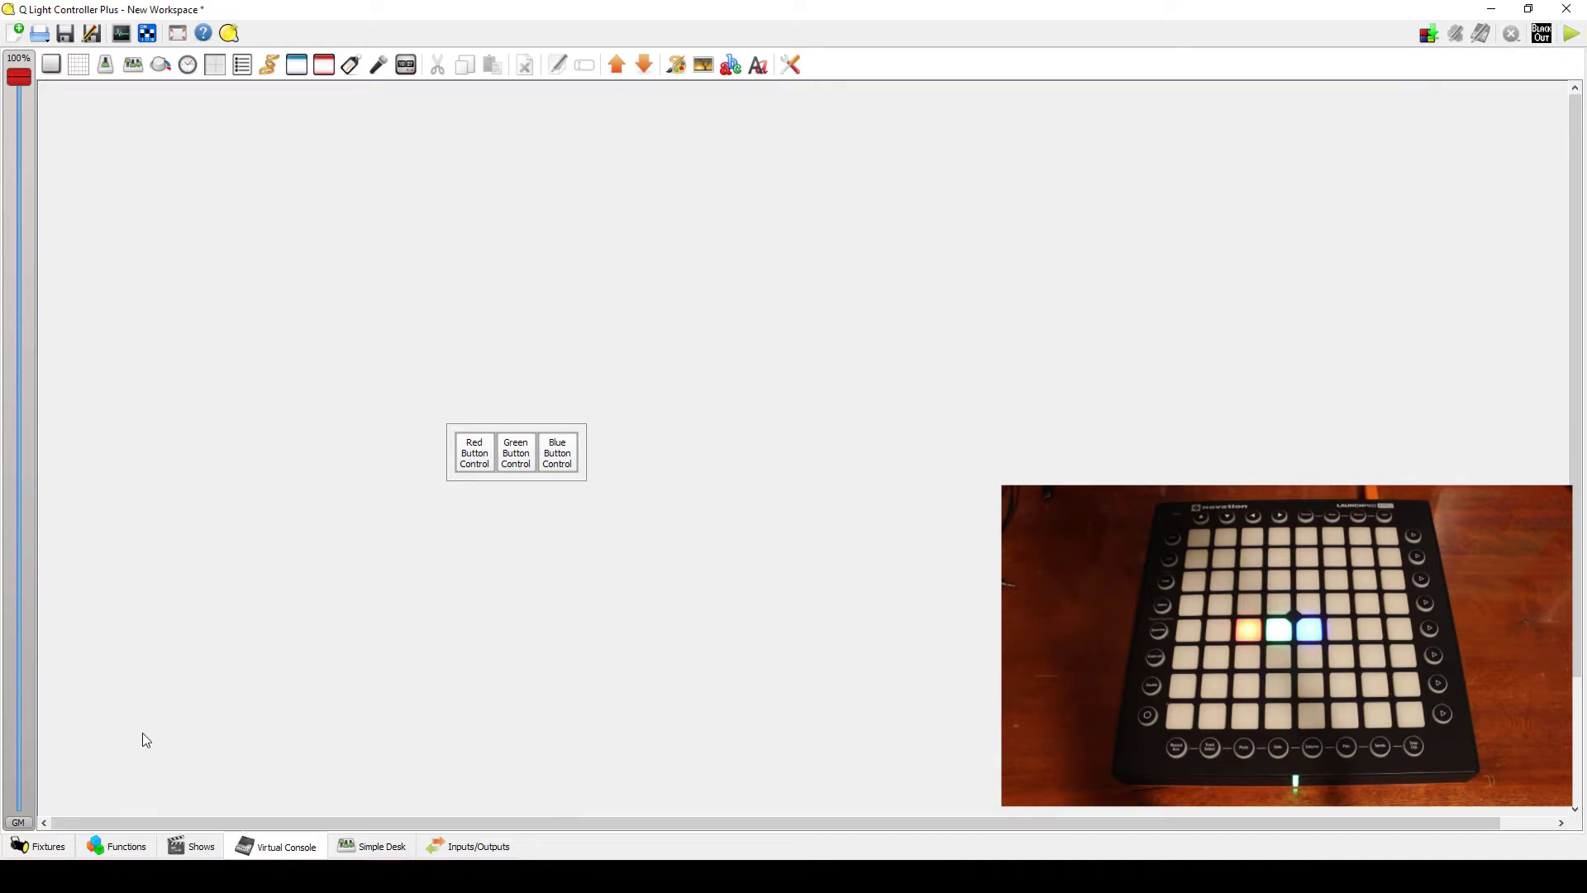
# Close the collection editor and create a new scene named 'LED Par Red'
pyautogui.click(126, 846)
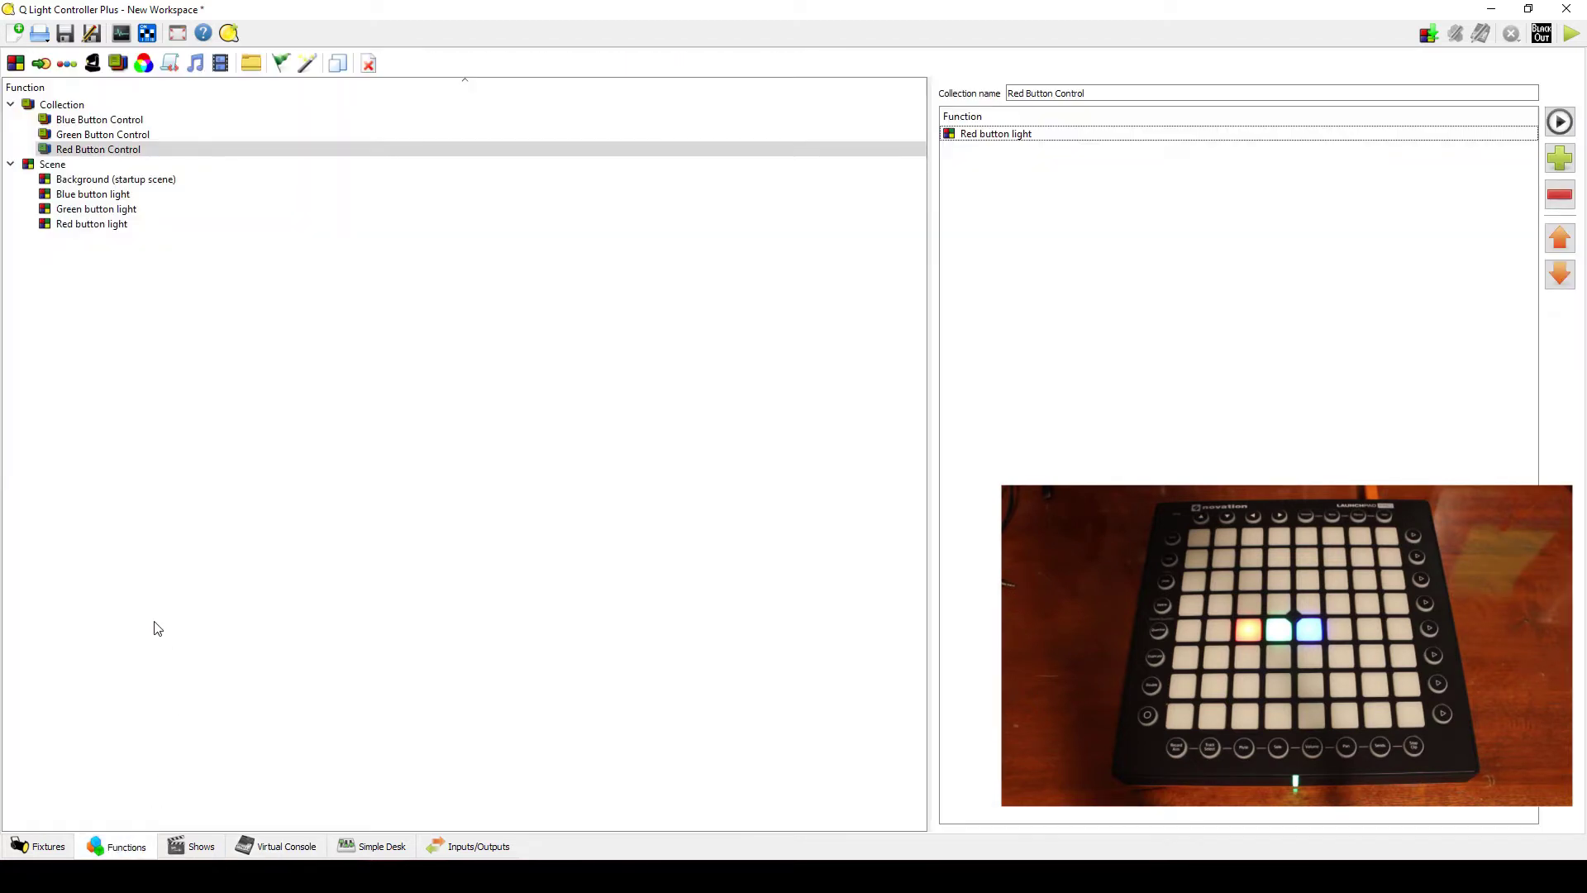
pyautogui.click(152, 392)
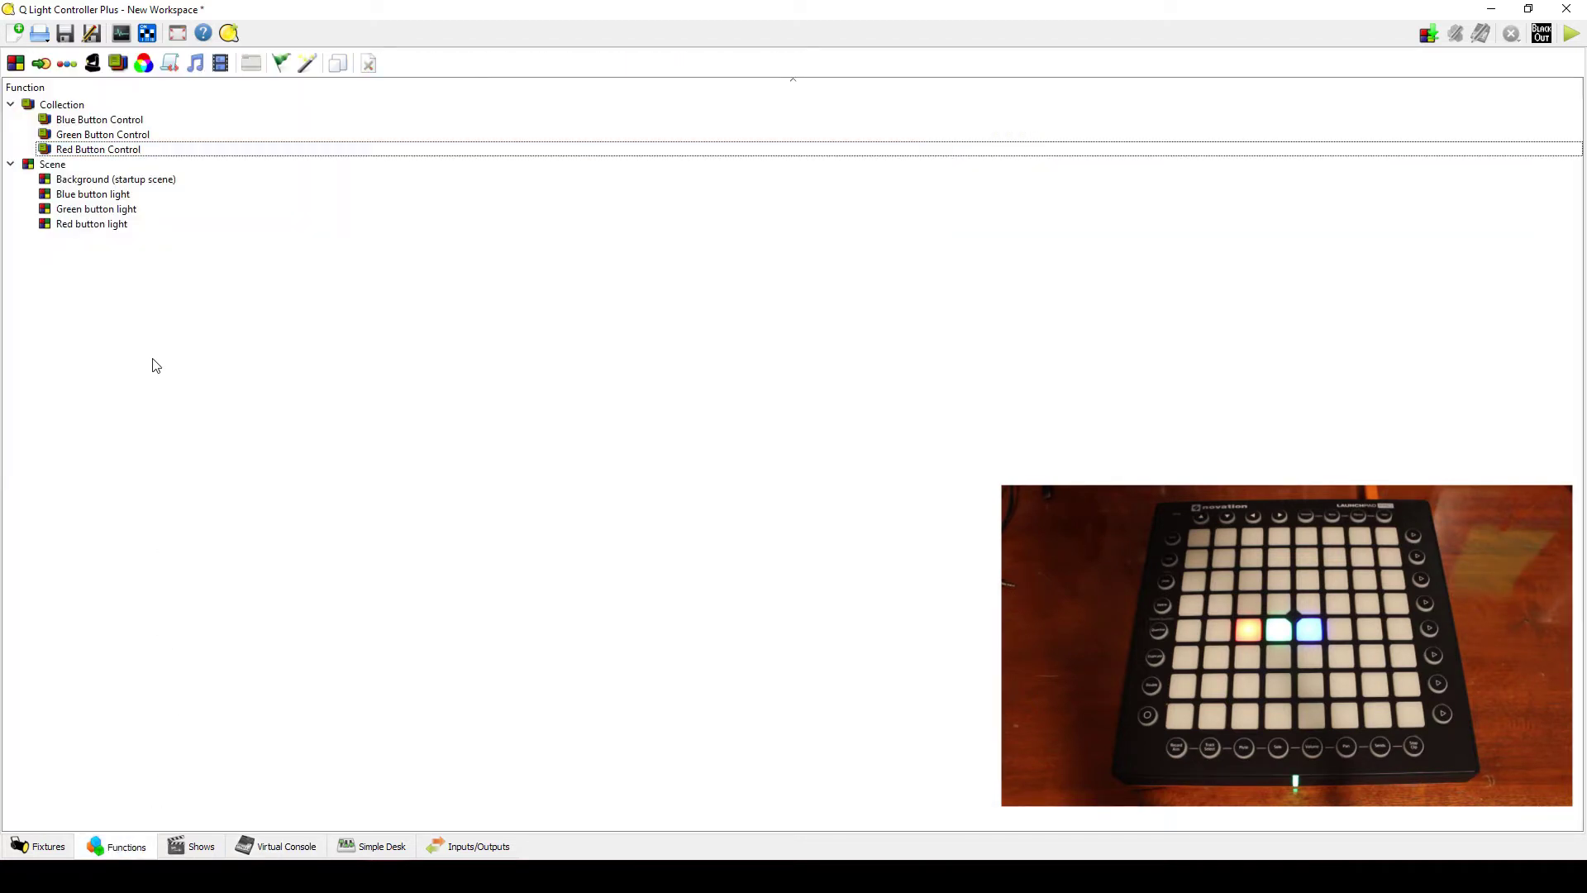
pyautogui.click(16, 63)
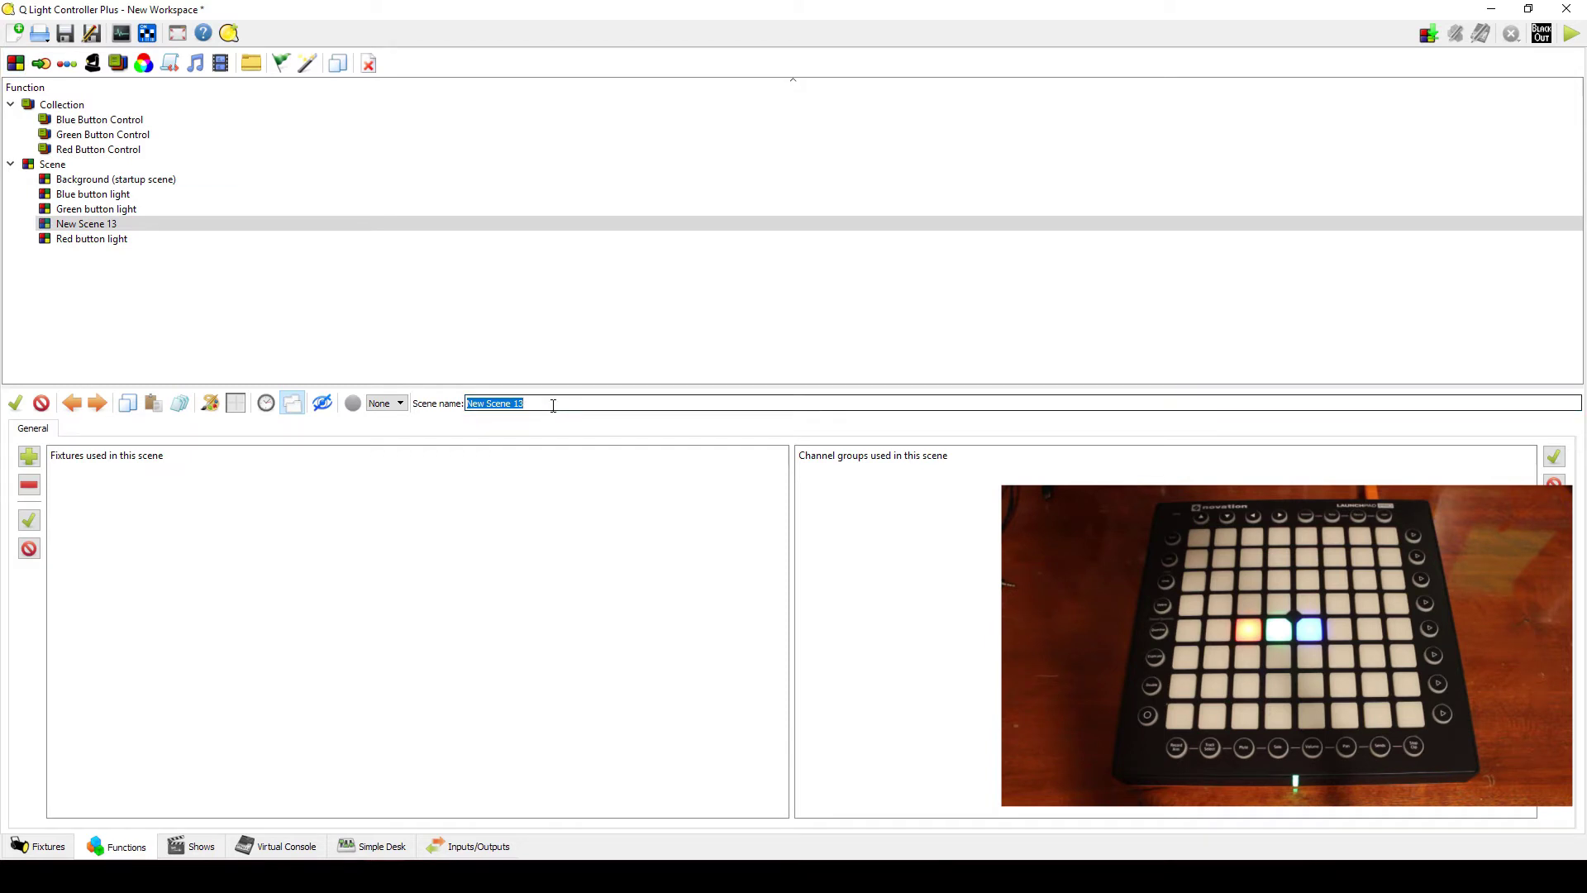
pyautogui.press('BackSpace')
pyautogui.write('LEED')
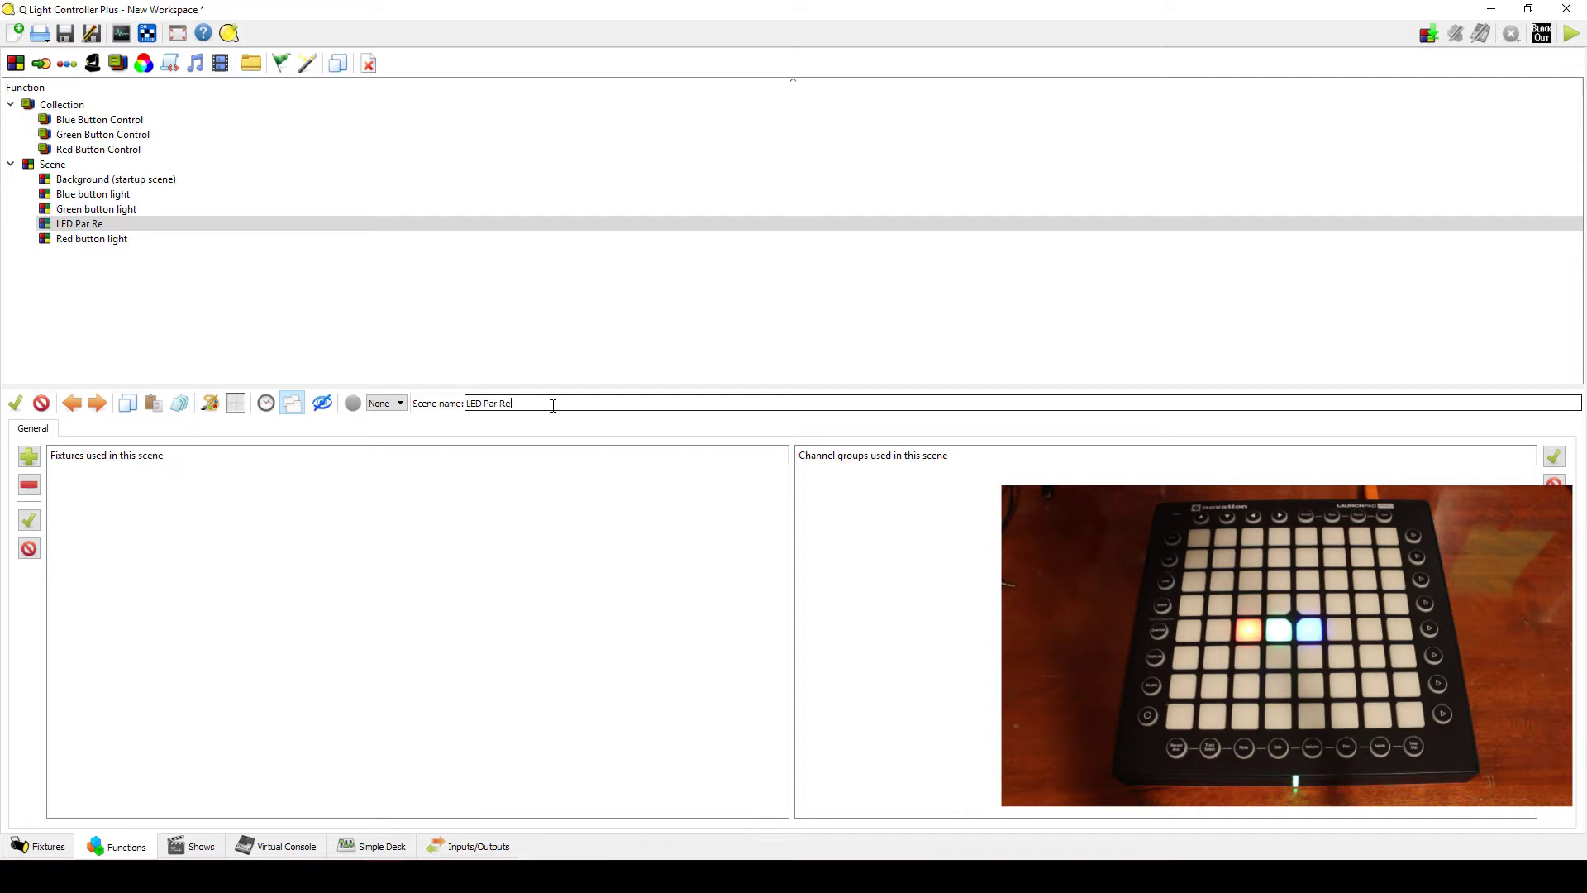
# Add the 86x RGB LED Par to the scene with dimmer and red at 255
pyautogui.click(29, 455)
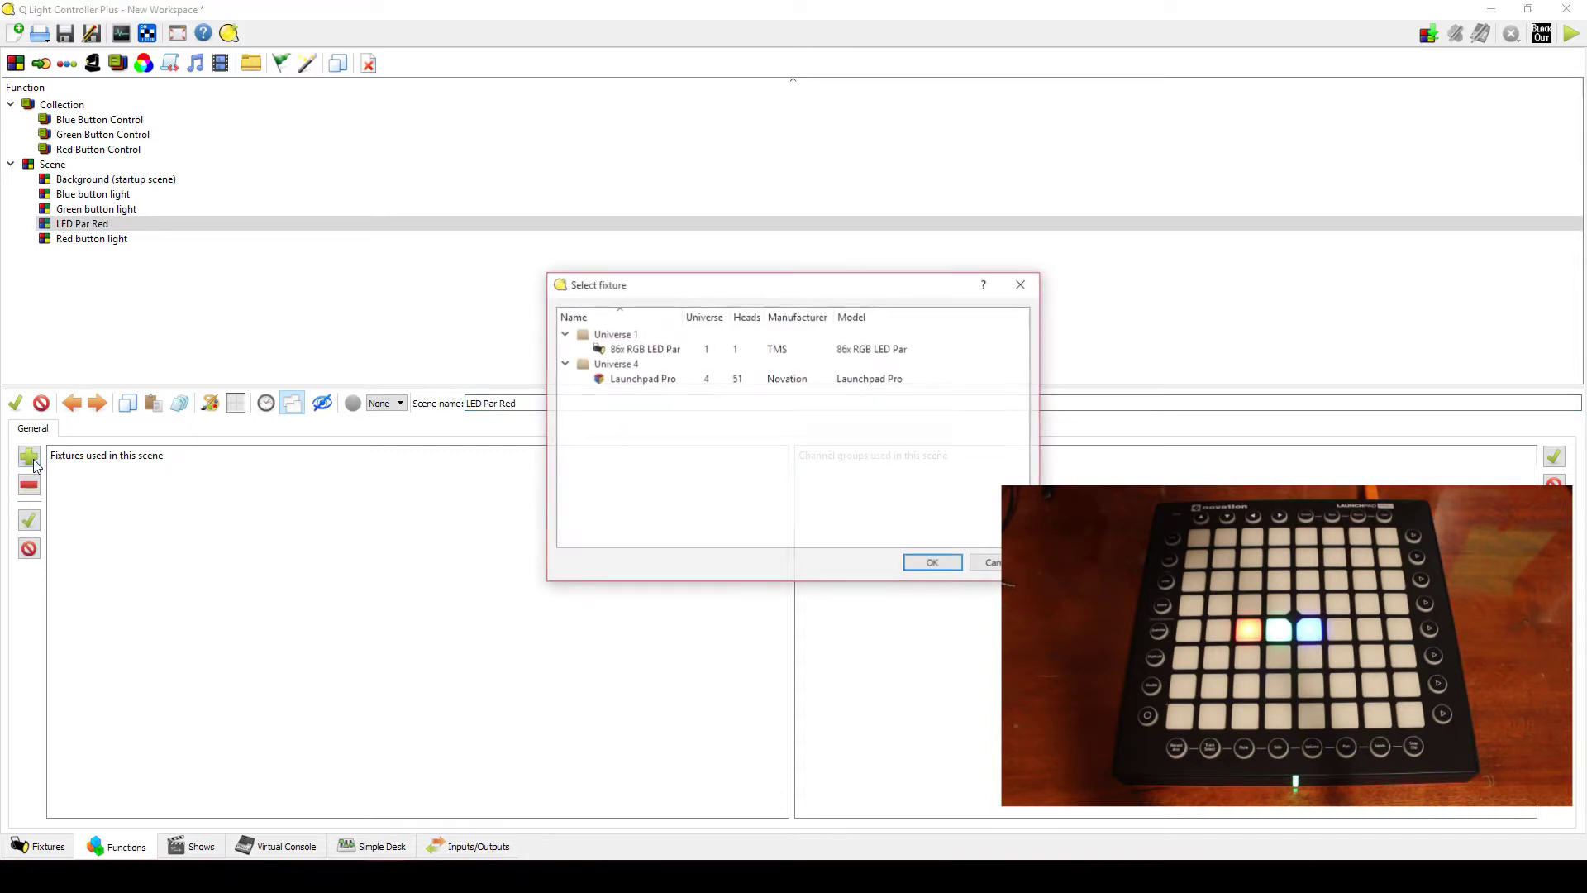
pyautogui.doubleClick(639, 349)
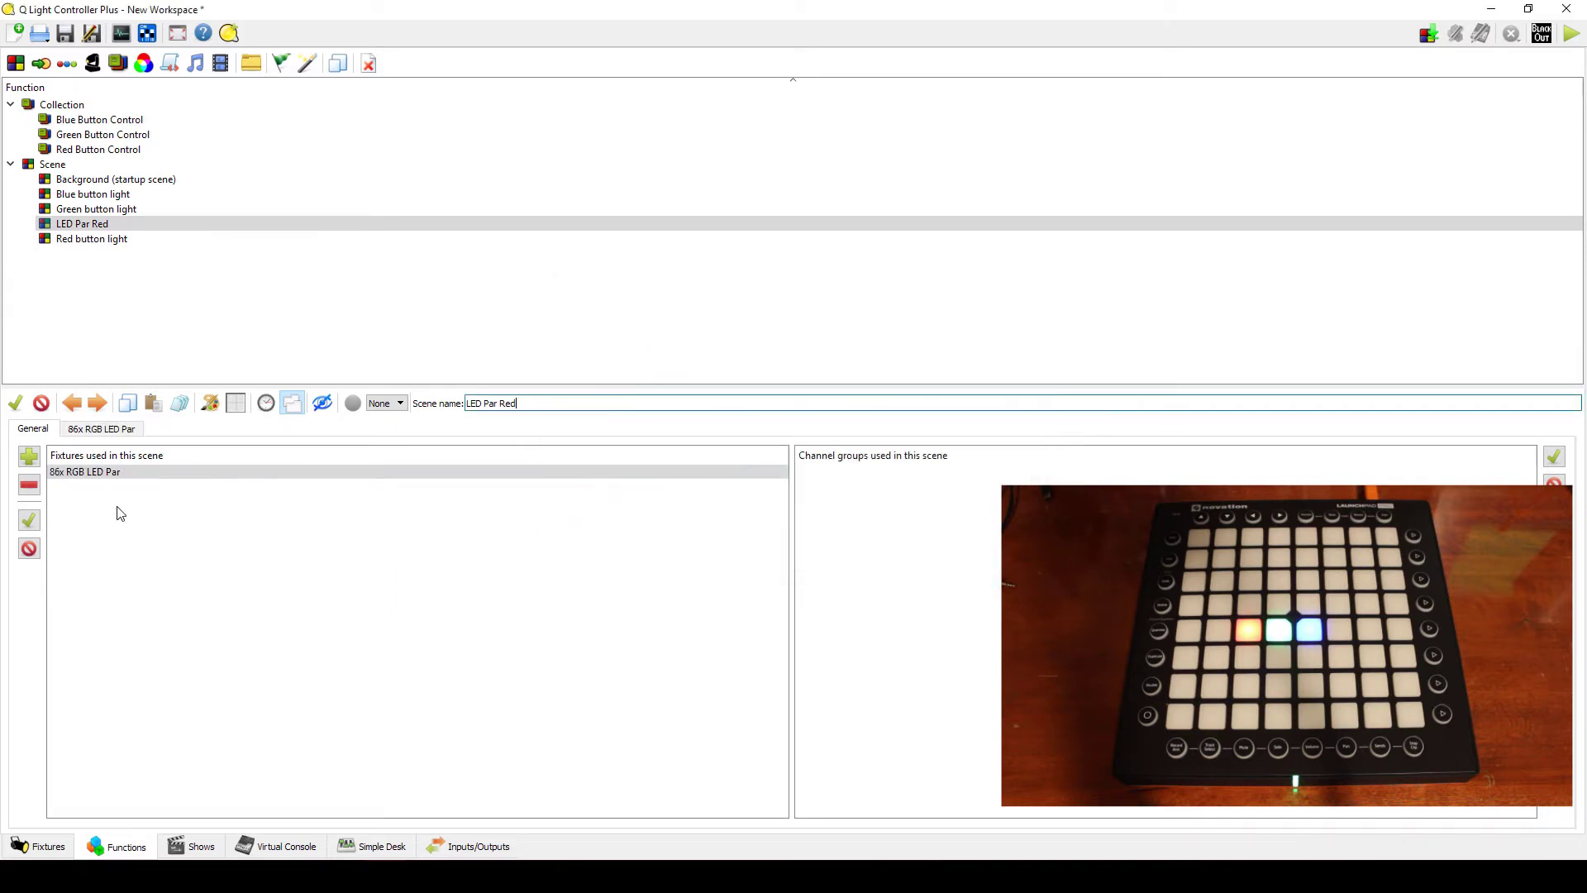
pyautogui.click(84, 429)
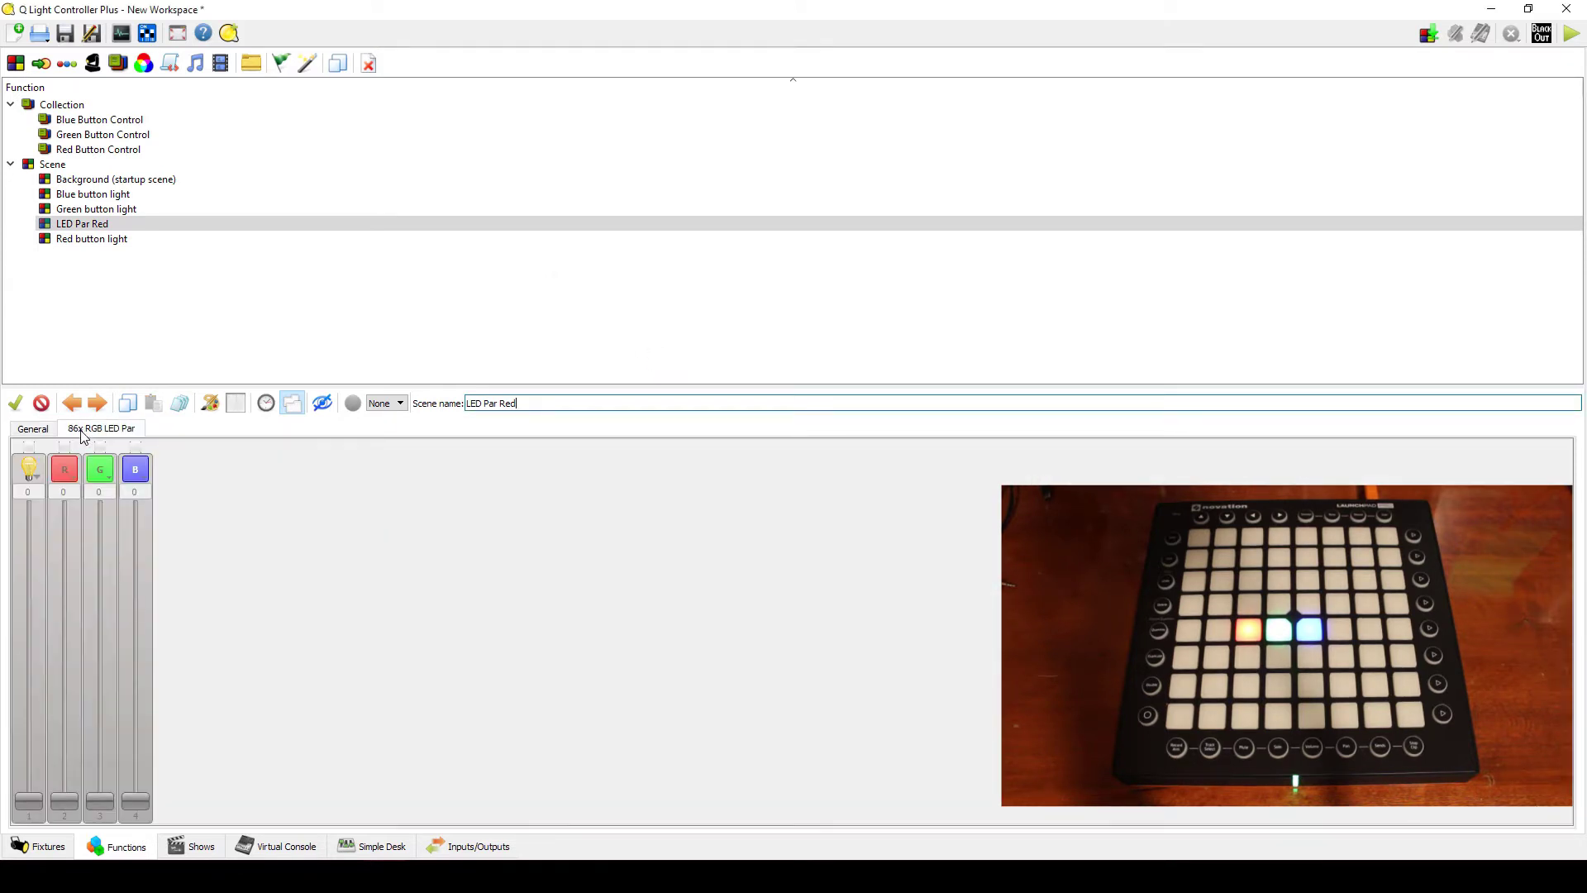
pyautogui.moveTo(29, 561); pyautogui.dragTo(28, 502)
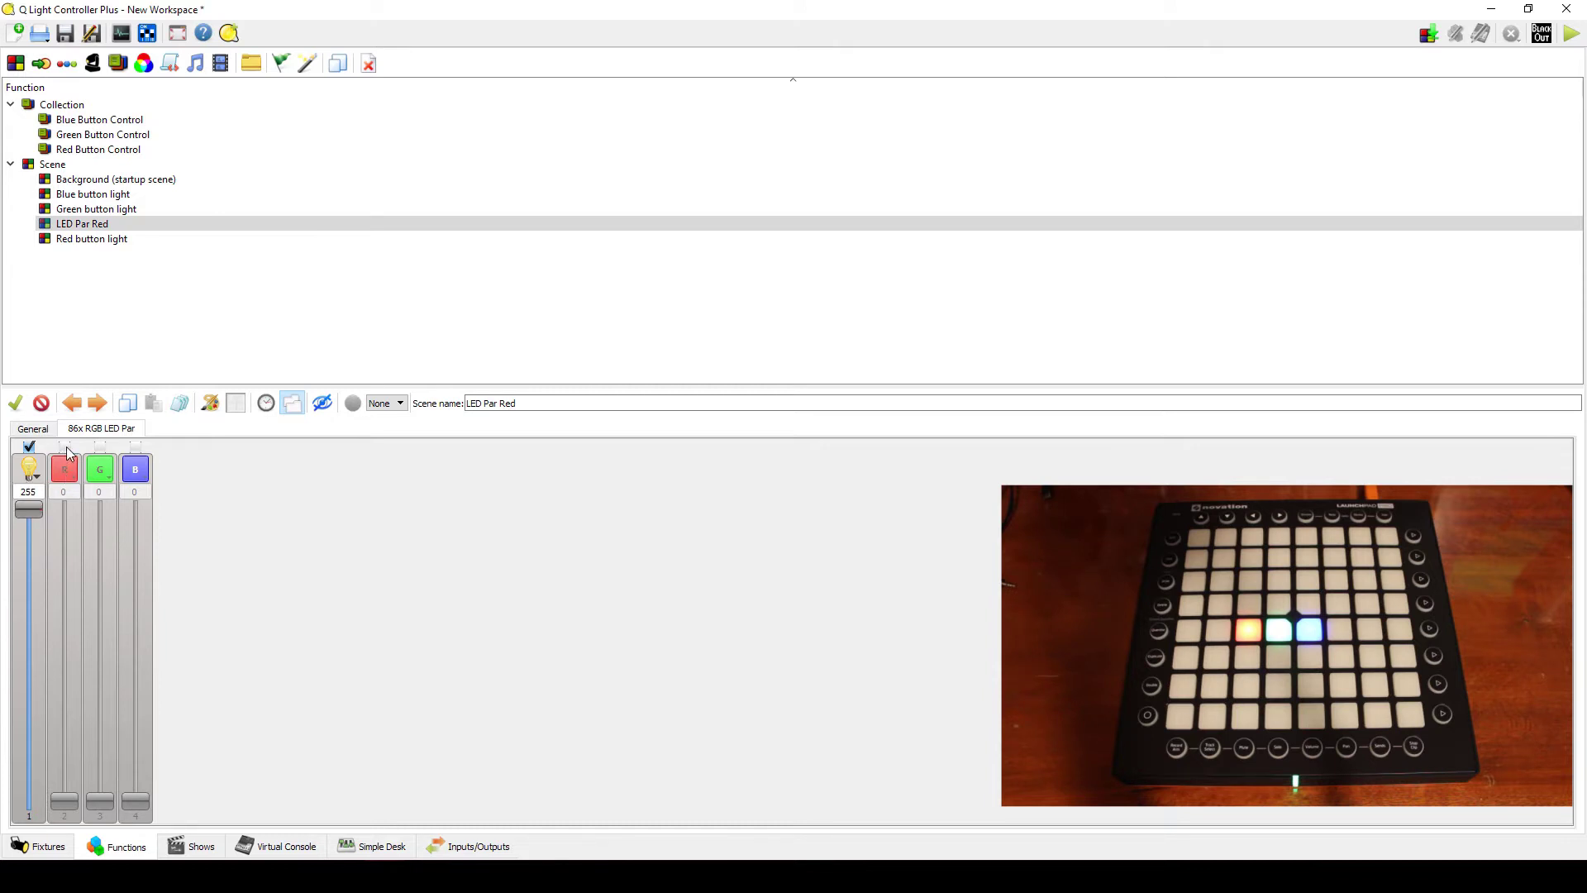
pyautogui.moveTo(68, 567); pyautogui.dragTo(68, 508)
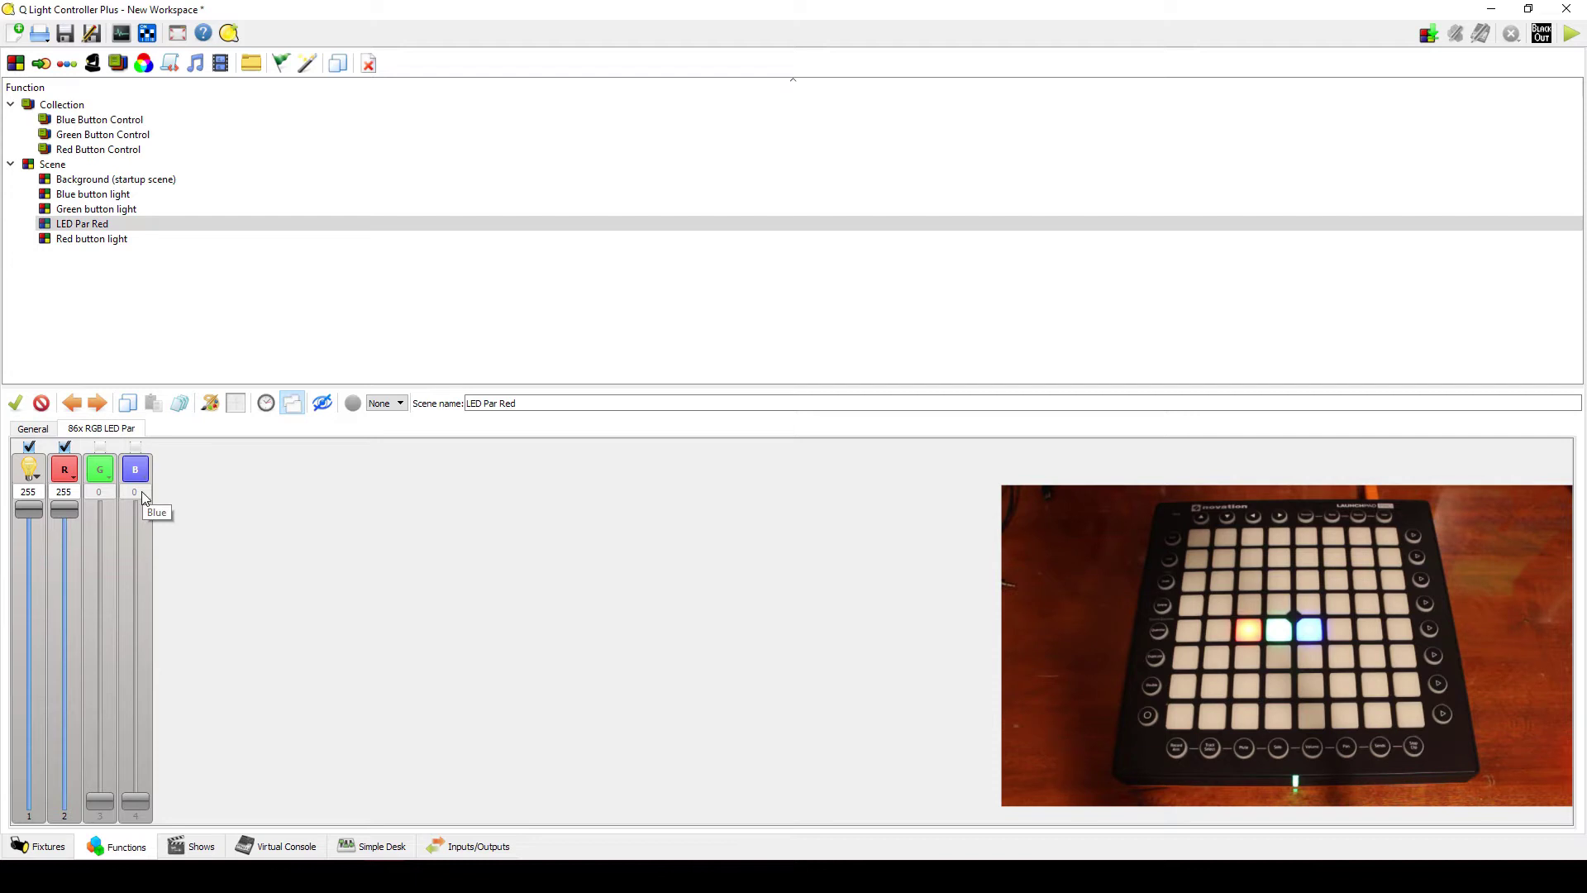
# Clone LED Par Red as 'LED Par Green', swapping red for green at 255
pyautogui.rightClick(99, 224)
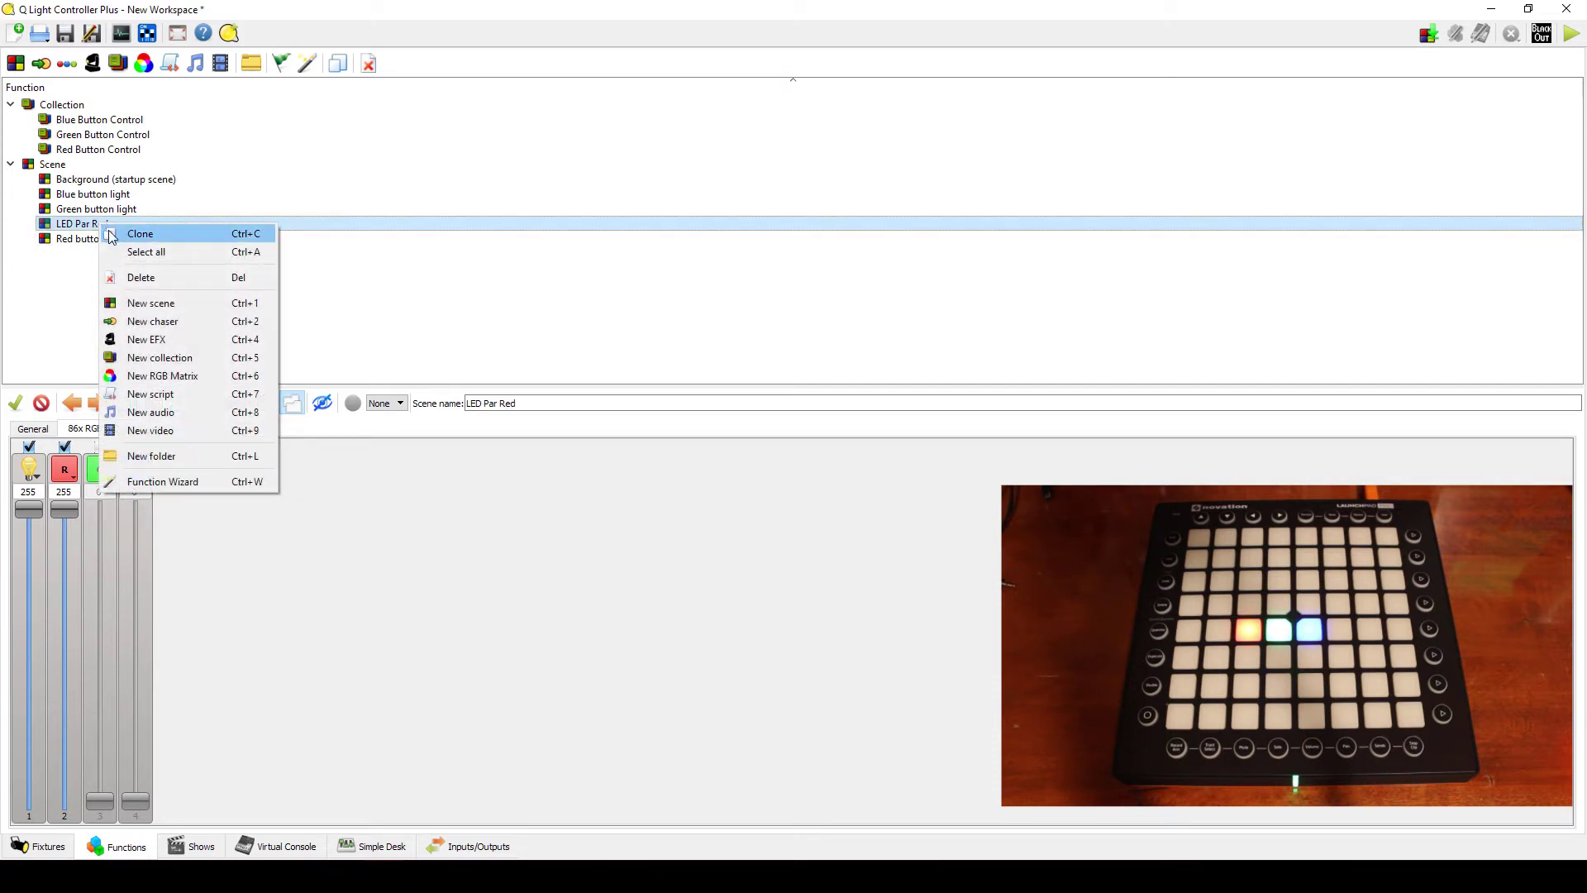
pyautogui.click(136, 235)
pyautogui.moveTo(544, 402); pyautogui.dragTo(500, 405)
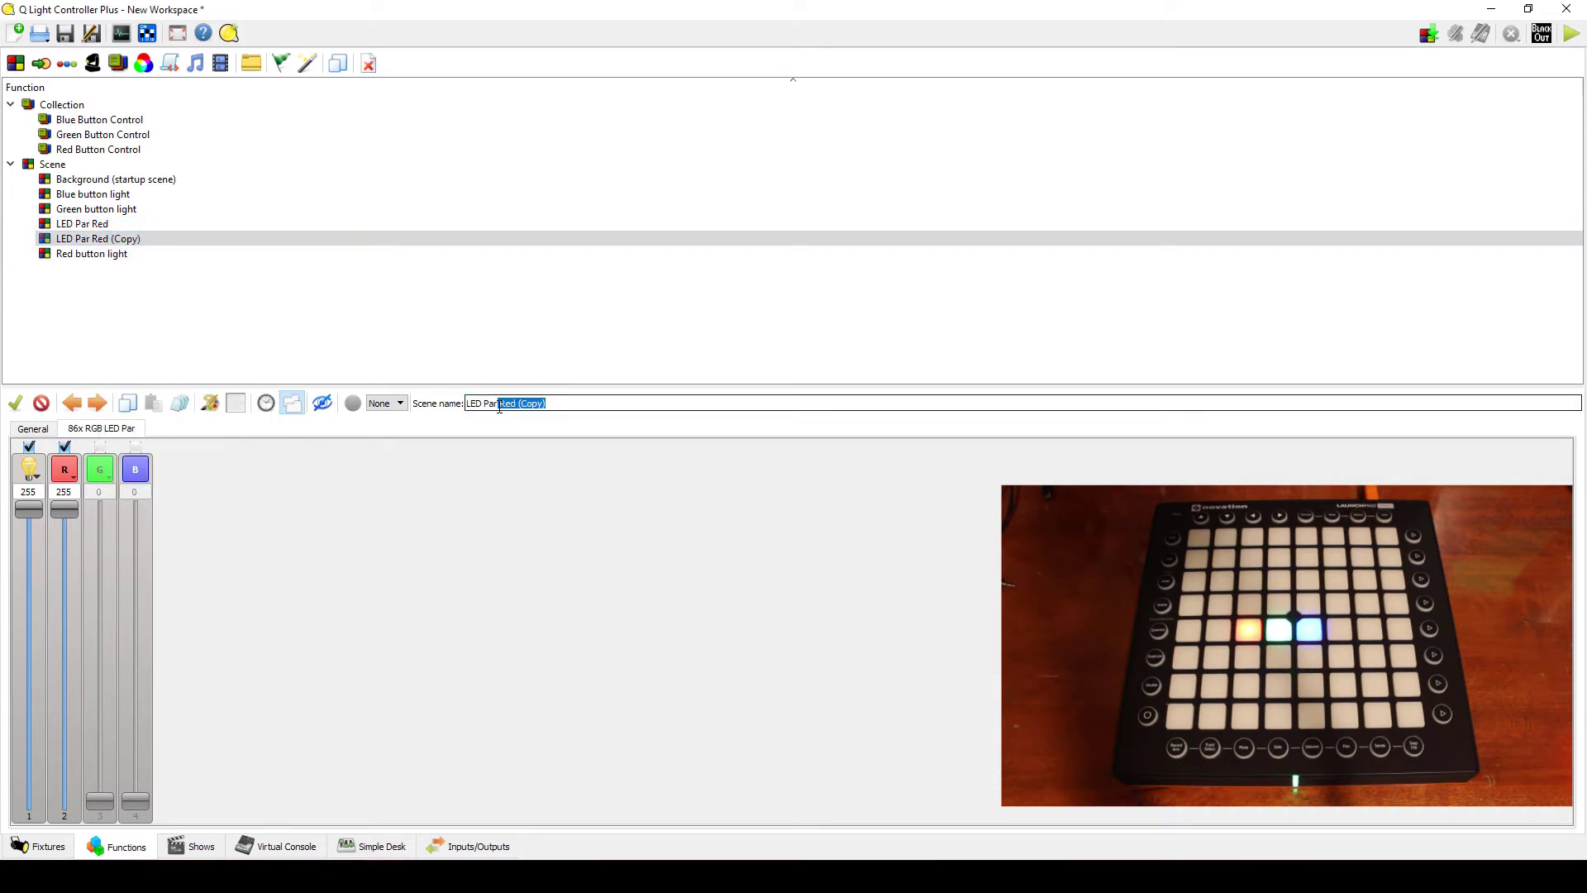
pyautogui.press('BackSpace')
pyautogui.write('Gree')
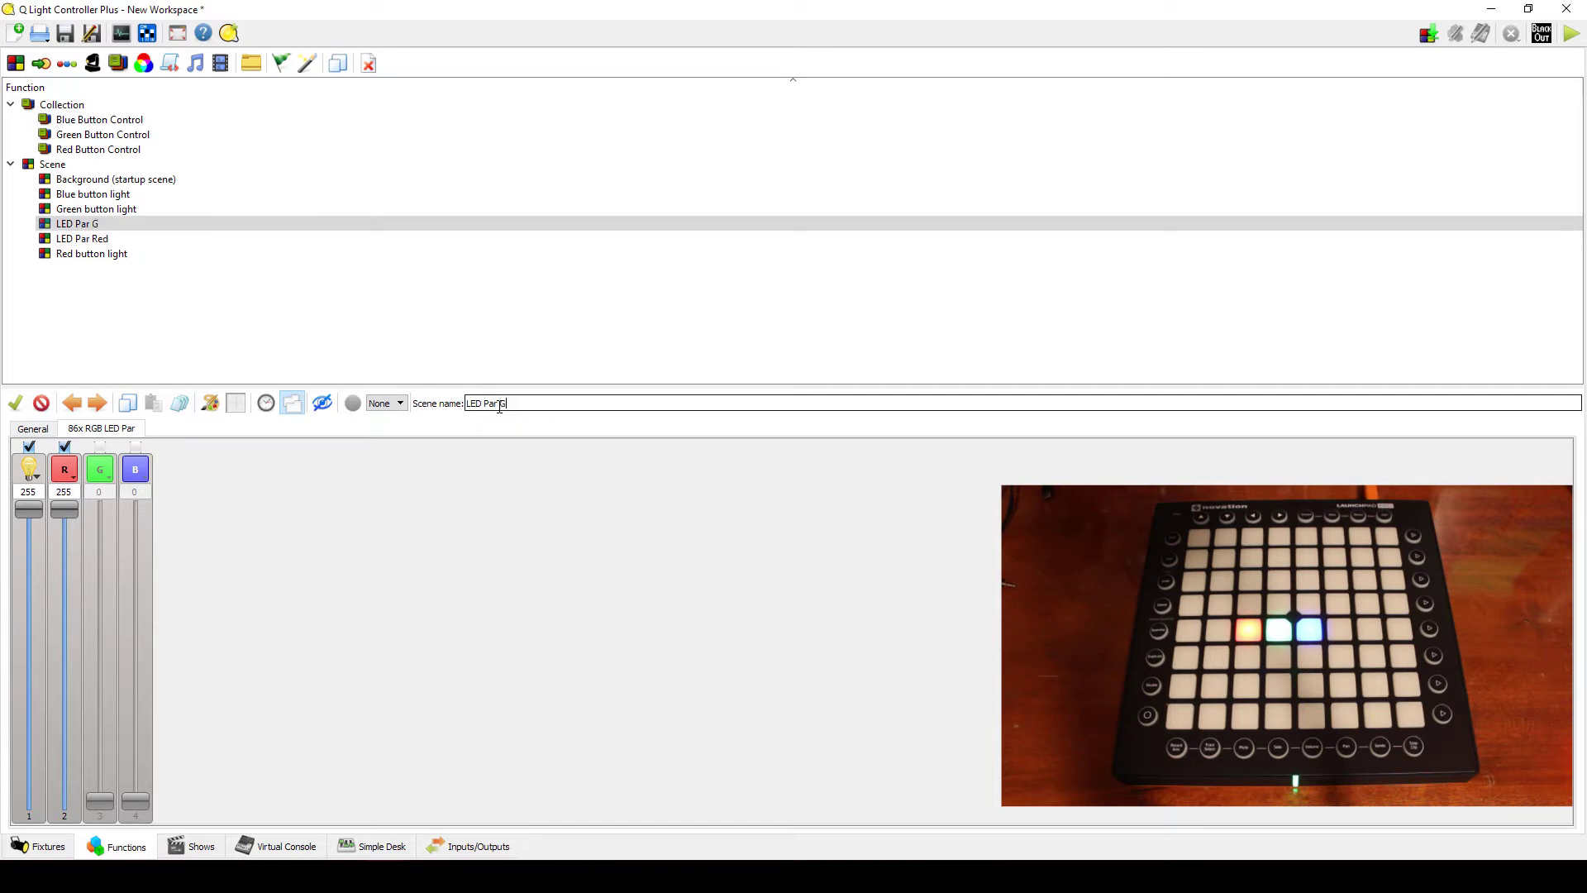
pyautogui.write('n')
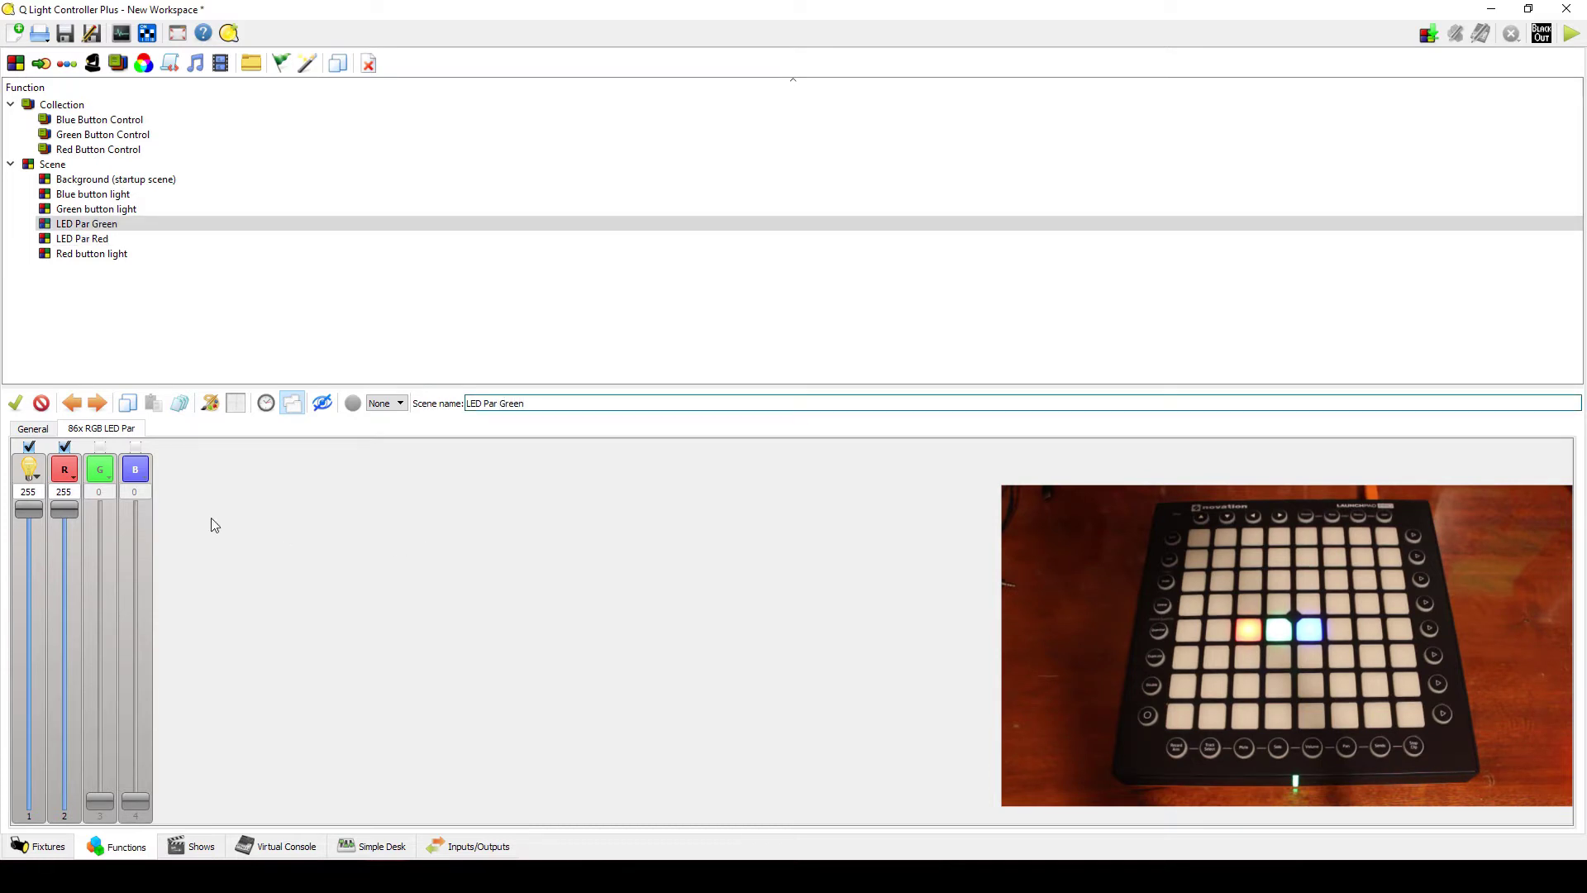
pyautogui.click(64, 447)
pyautogui.click(100, 447)
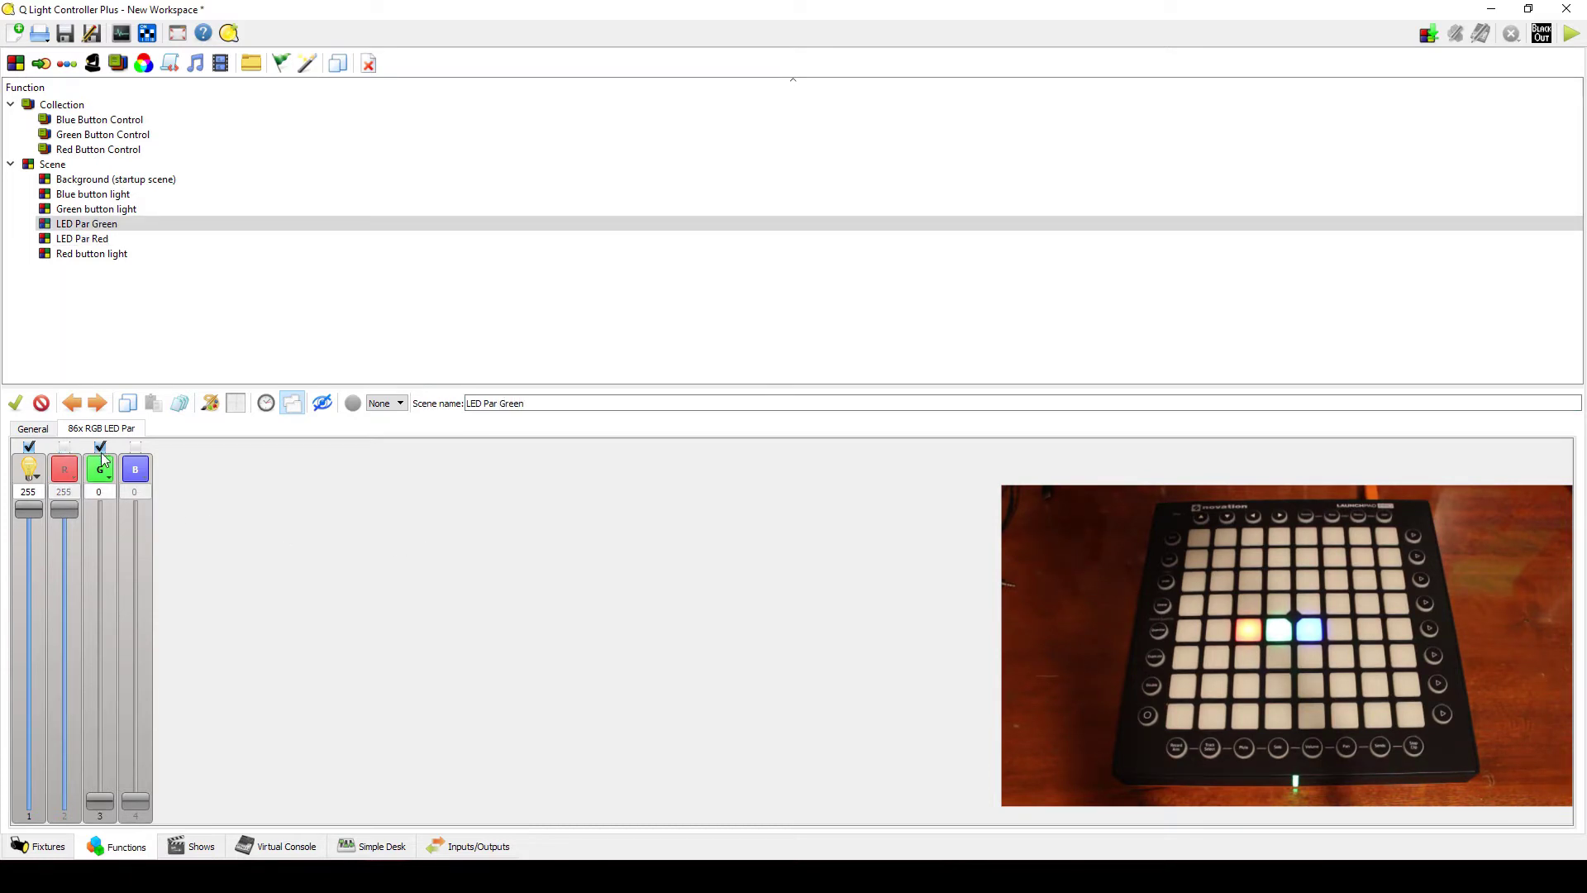
pyautogui.moveTo(103, 539); pyautogui.dragTo(104, 504)
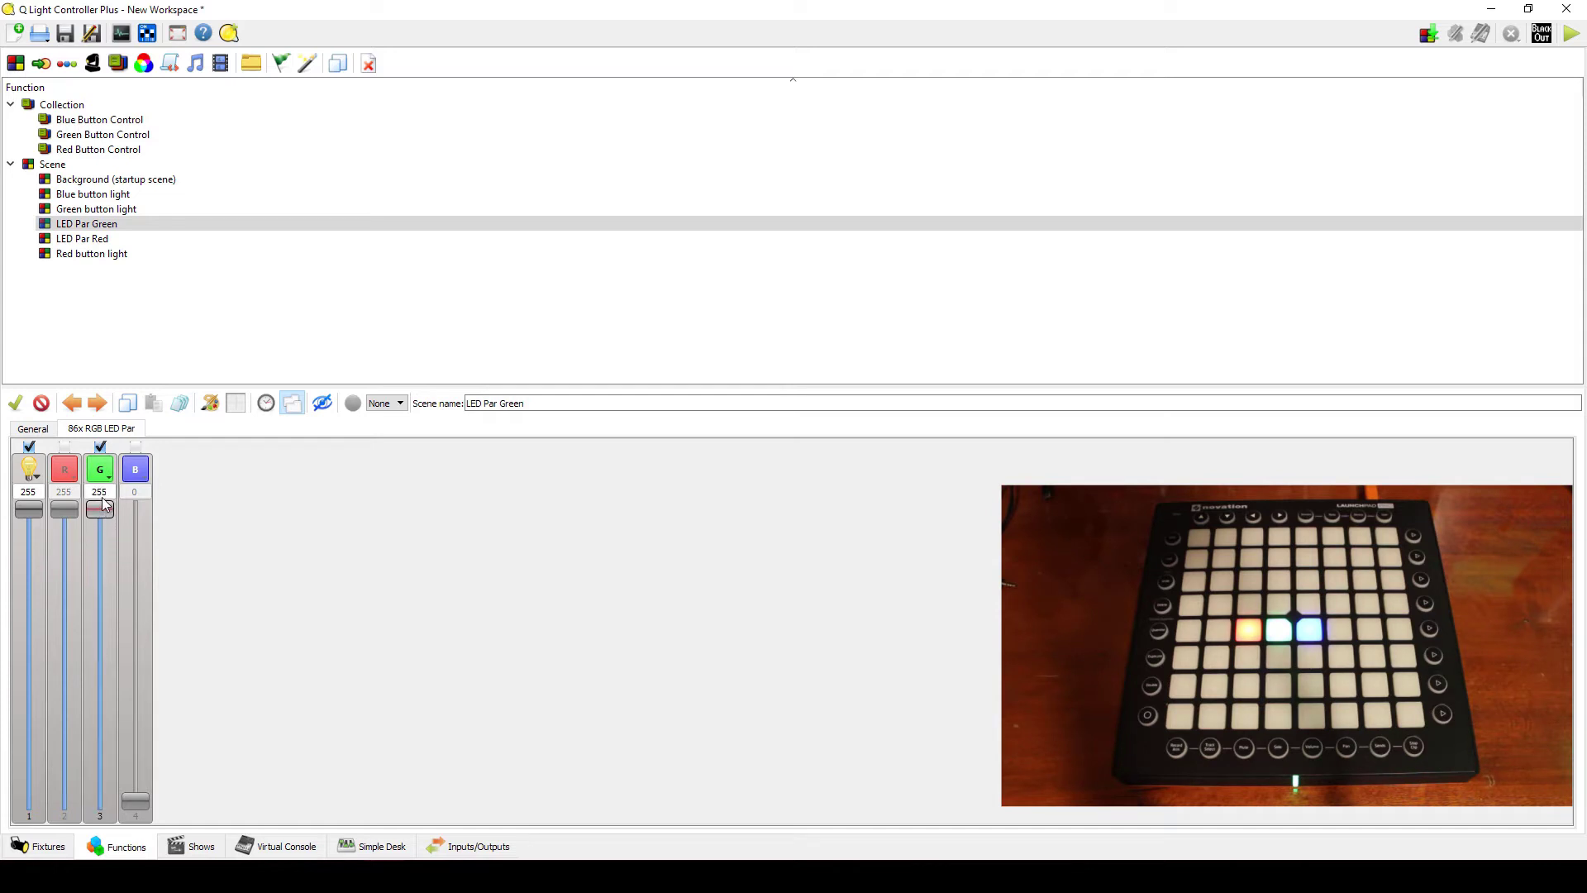
# Clone LED Par Green as 'LED Par Blue', swapping green for blue at 255
pyautogui.rightClick(91, 223)
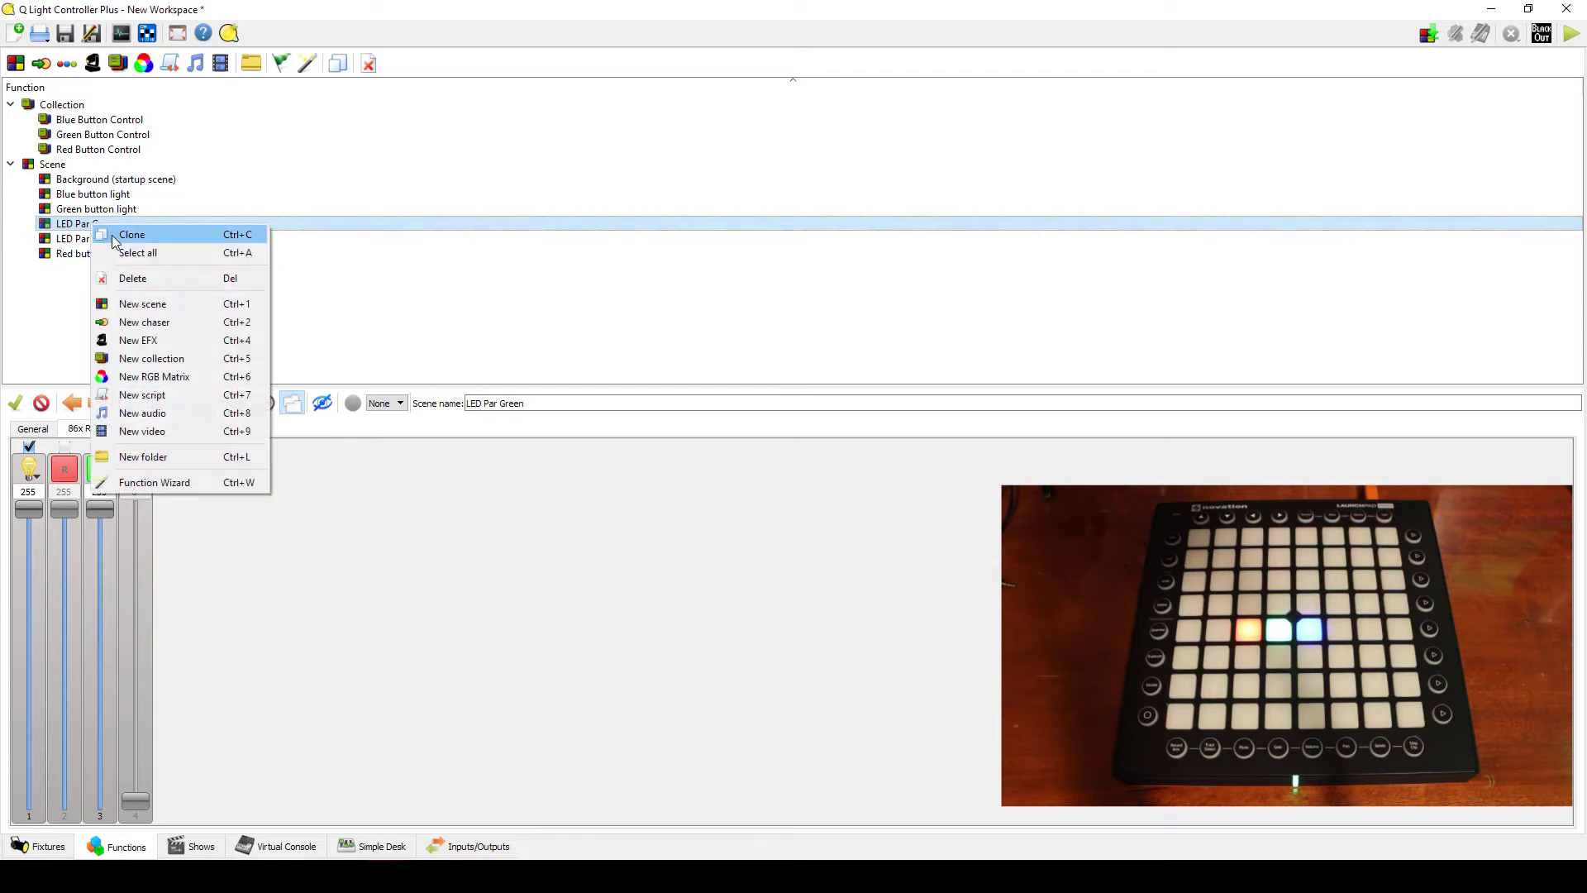
pyautogui.click(112, 238)
pyautogui.moveTo(571, 403); pyautogui.dragTo(500, 404)
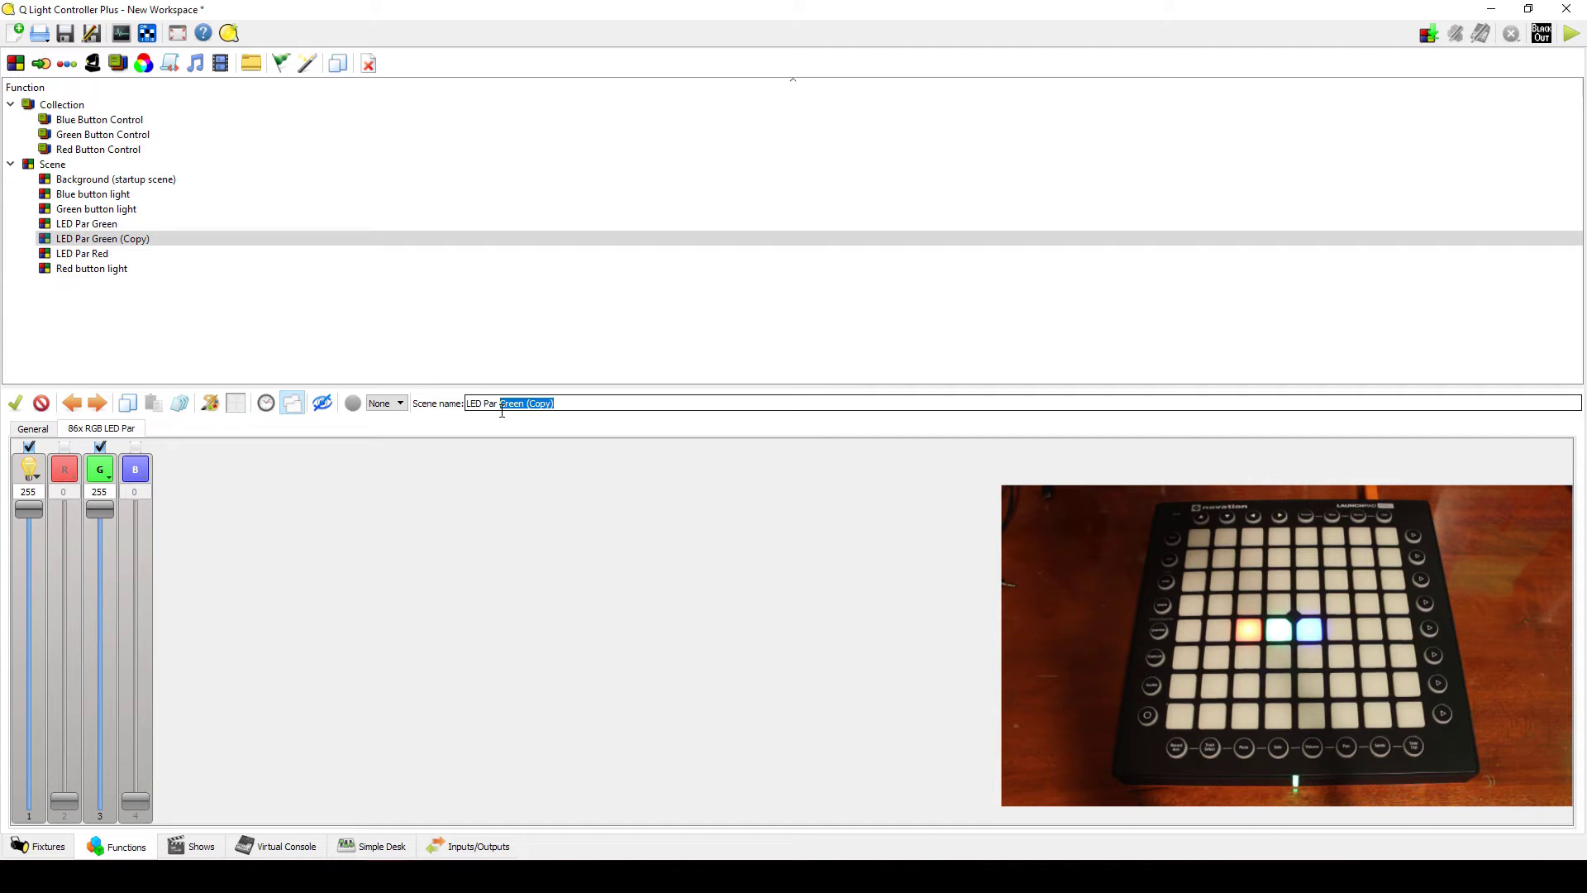
pyautogui.write('Blue')
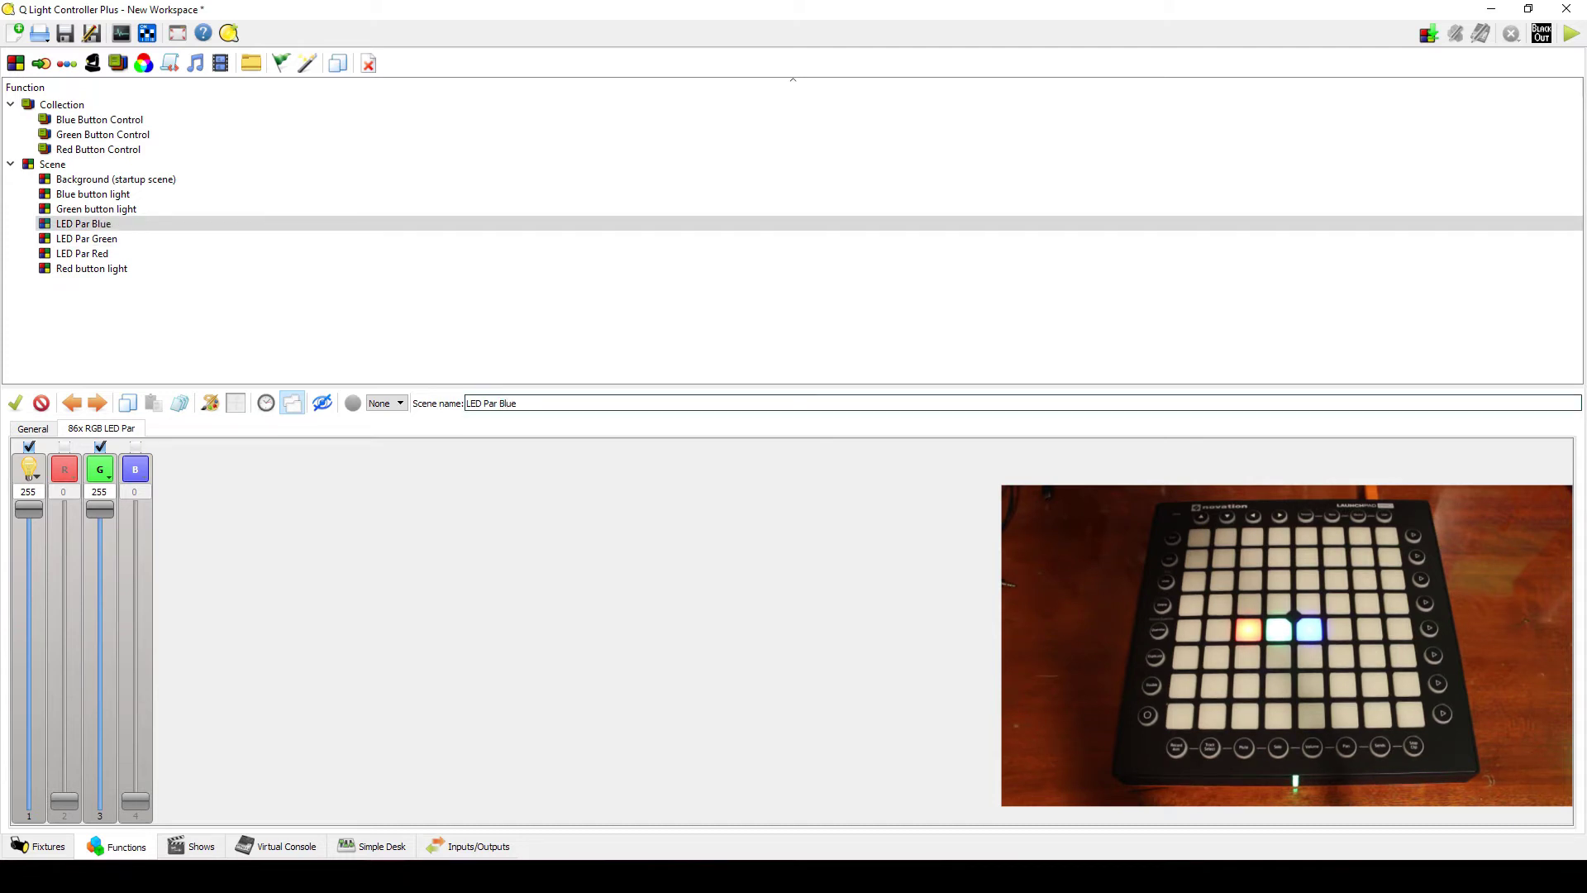
pyautogui.click(99, 447)
pyautogui.click(134, 447)
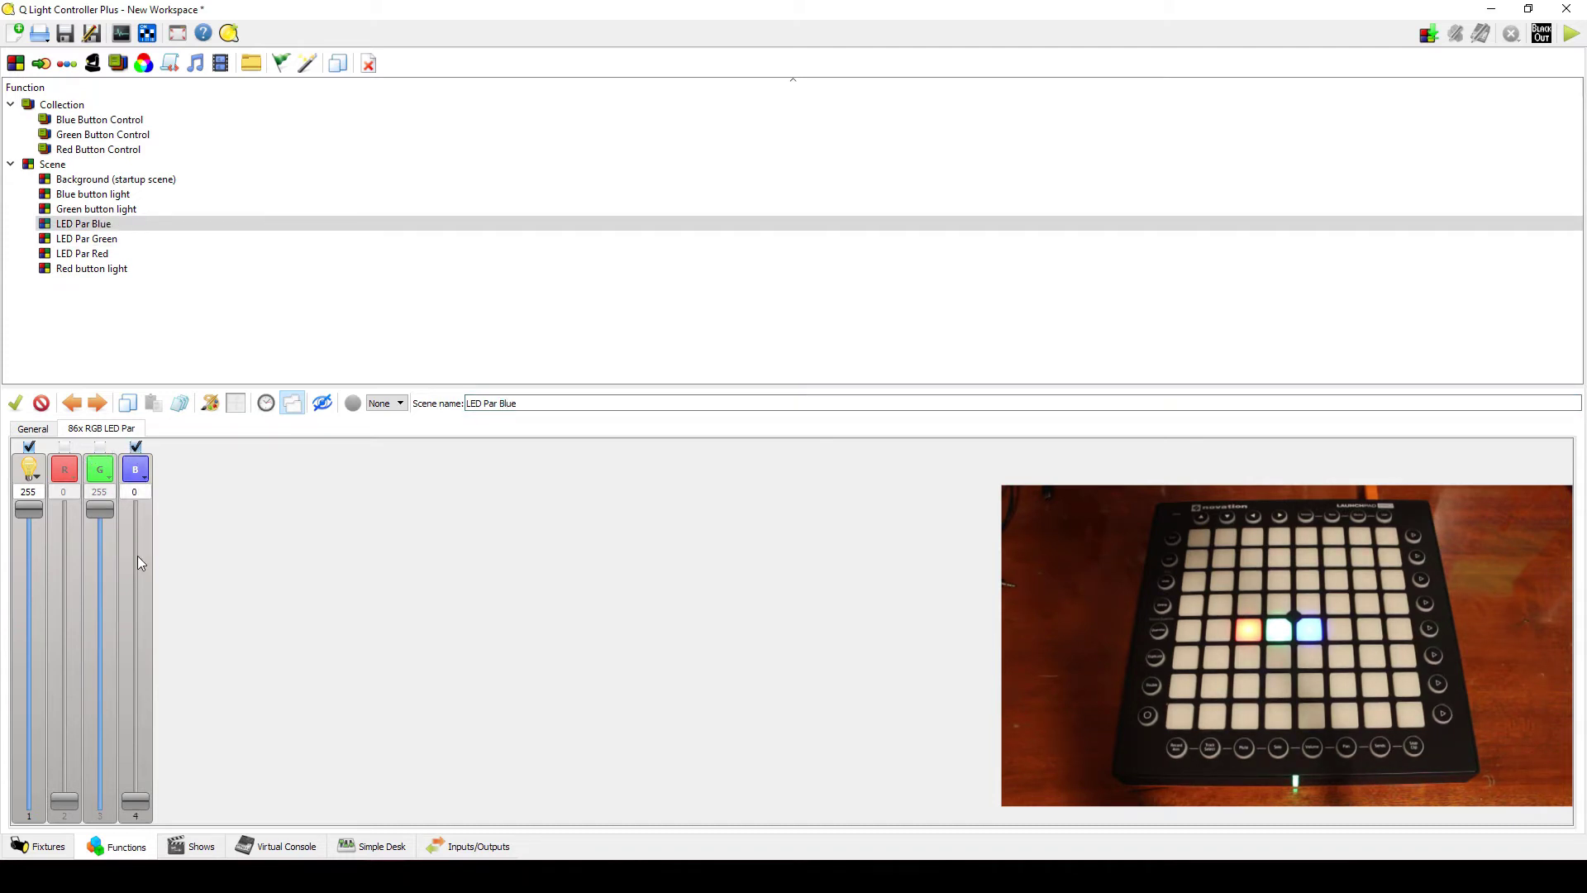
pyautogui.moveTo(139, 564); pyautogui.dragTo(137, 510)
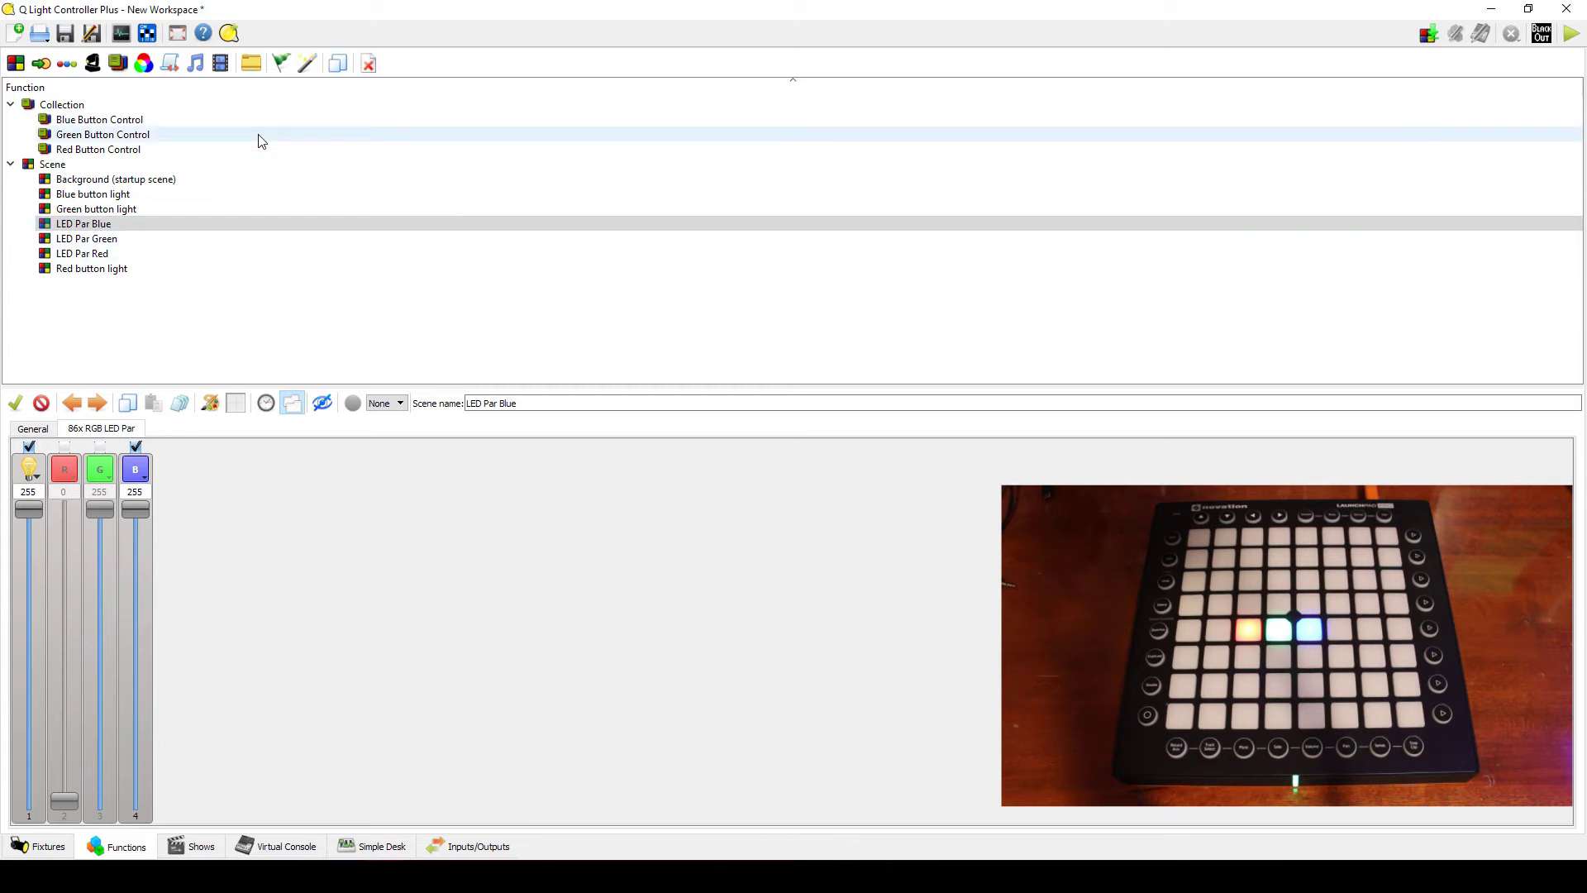
# Add the LED Par Red scene to the Red Button Control collection
pyautogui.click(107, 150)
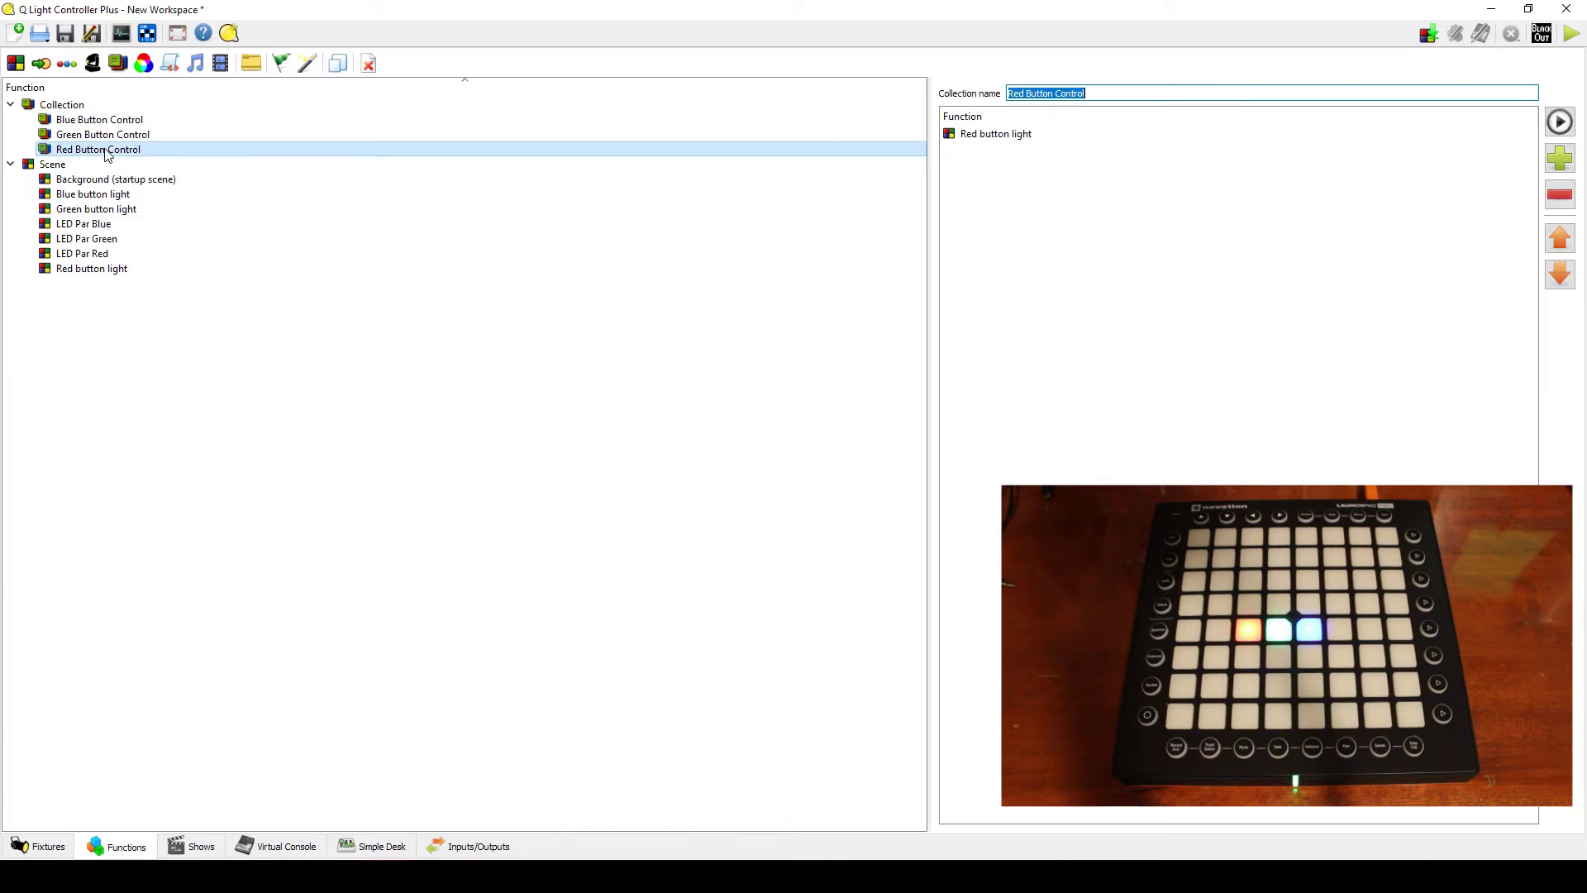
pyautogui.click(1560, 157)
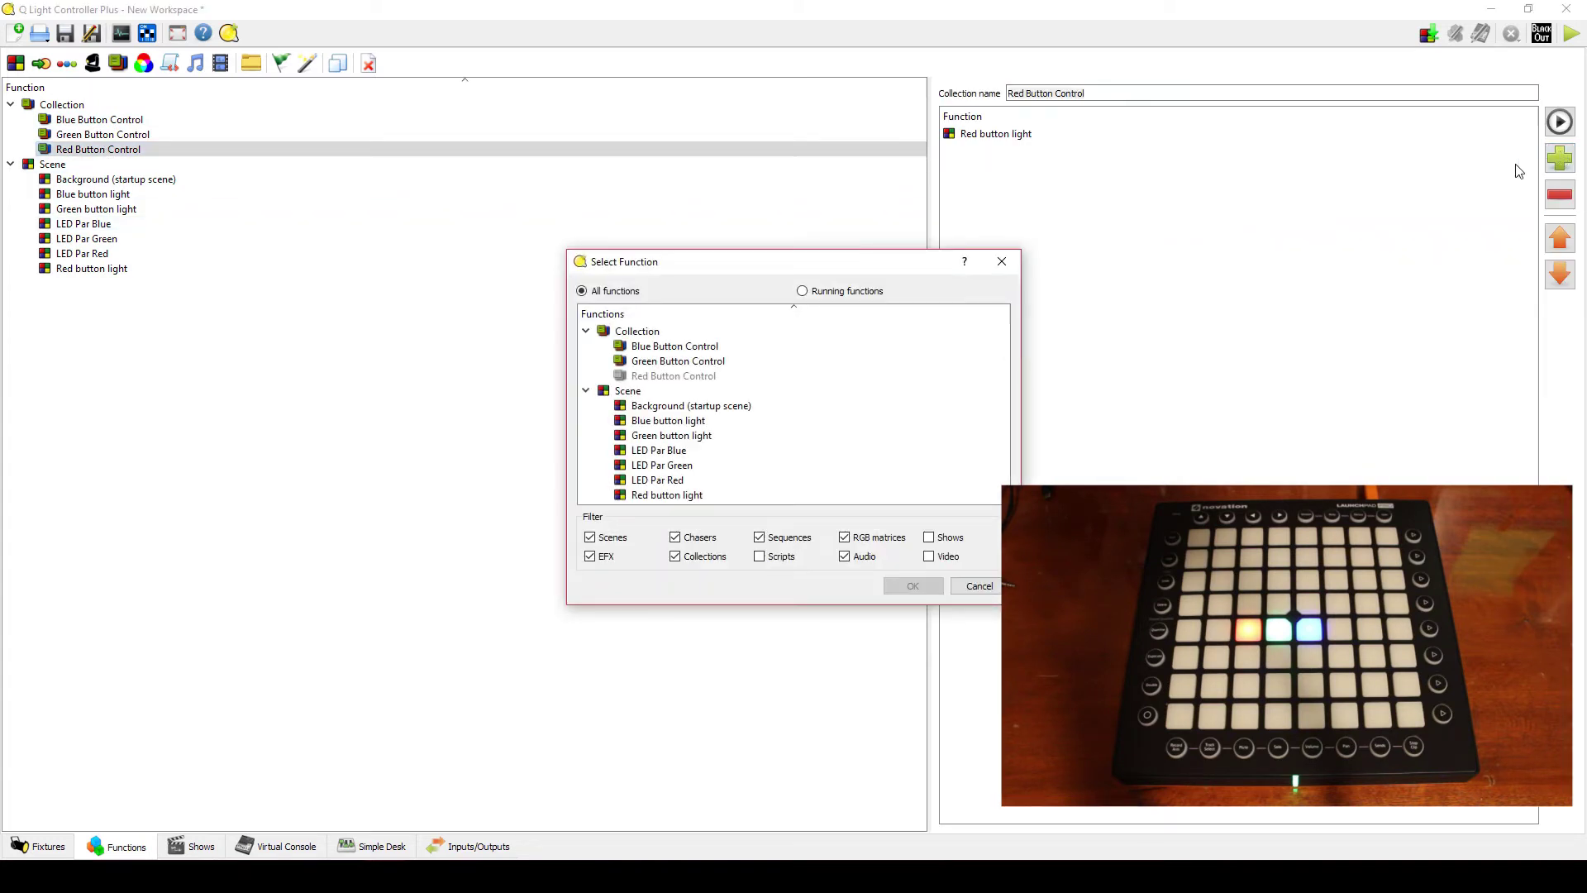
pyautogui.click(679, 483)
pyautogui.doubleClick(679, 484)
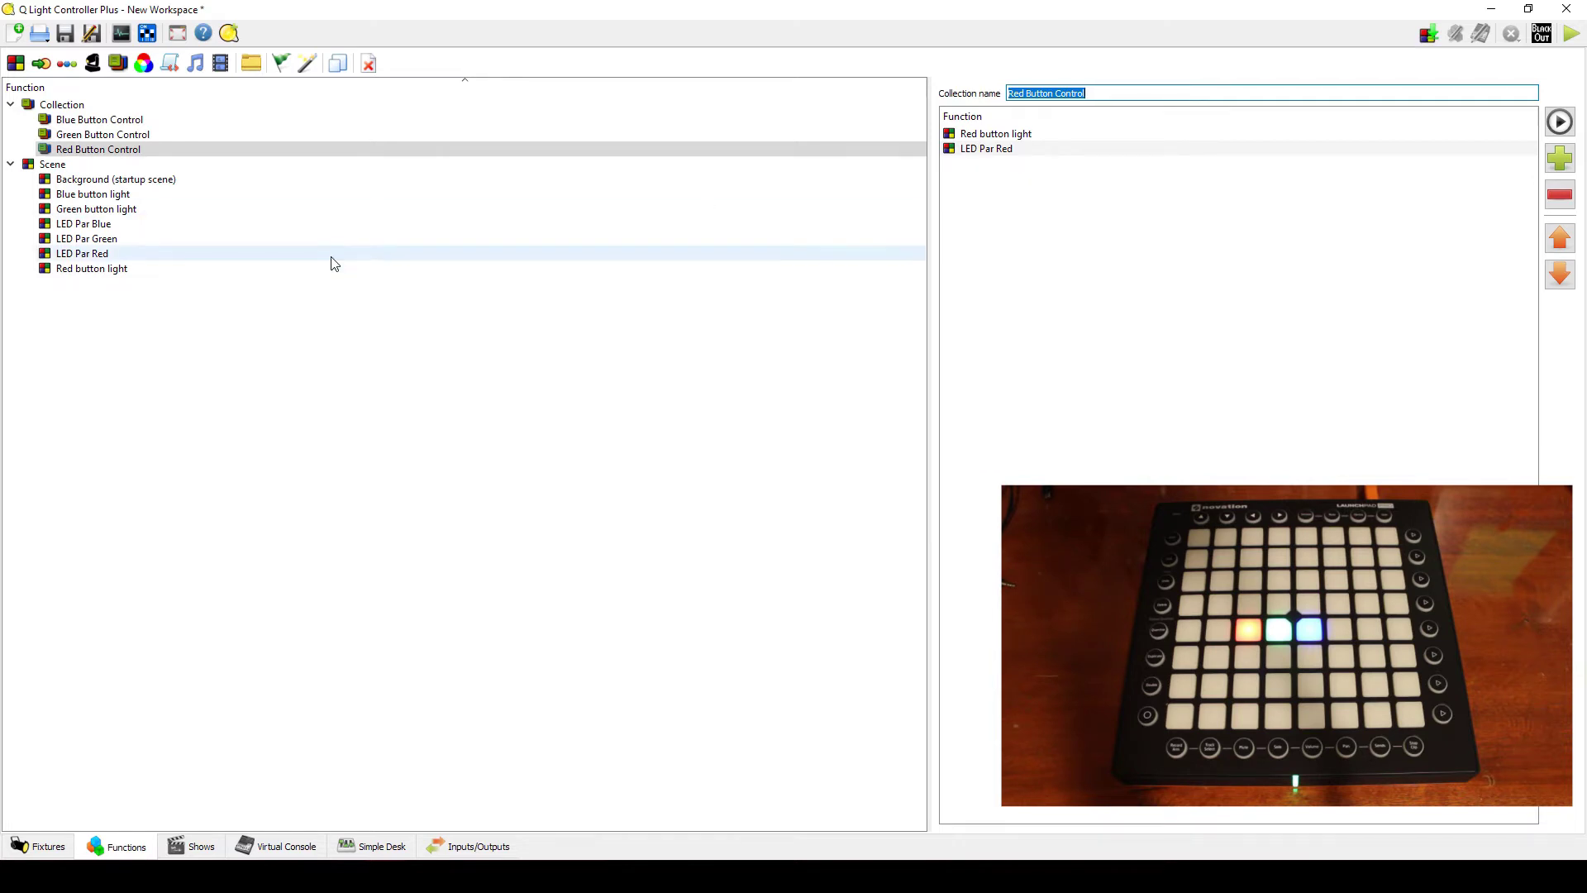
# Add the LED Par Green scene to the Green Button Control collection
pyautogui.click(521, 134)
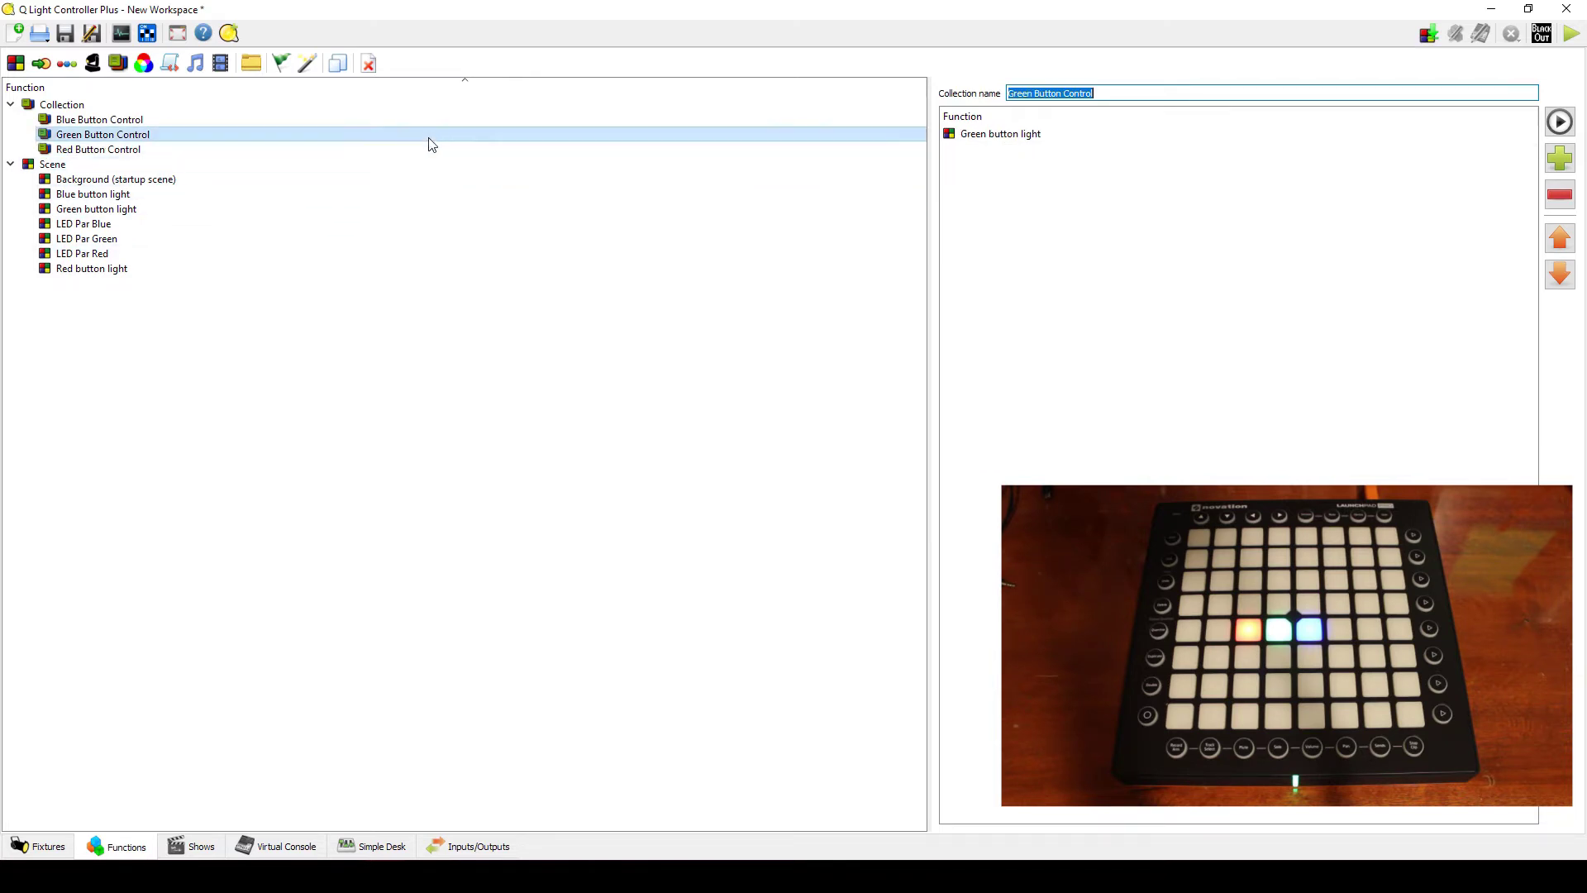
pyautogui.click(1559, 157)
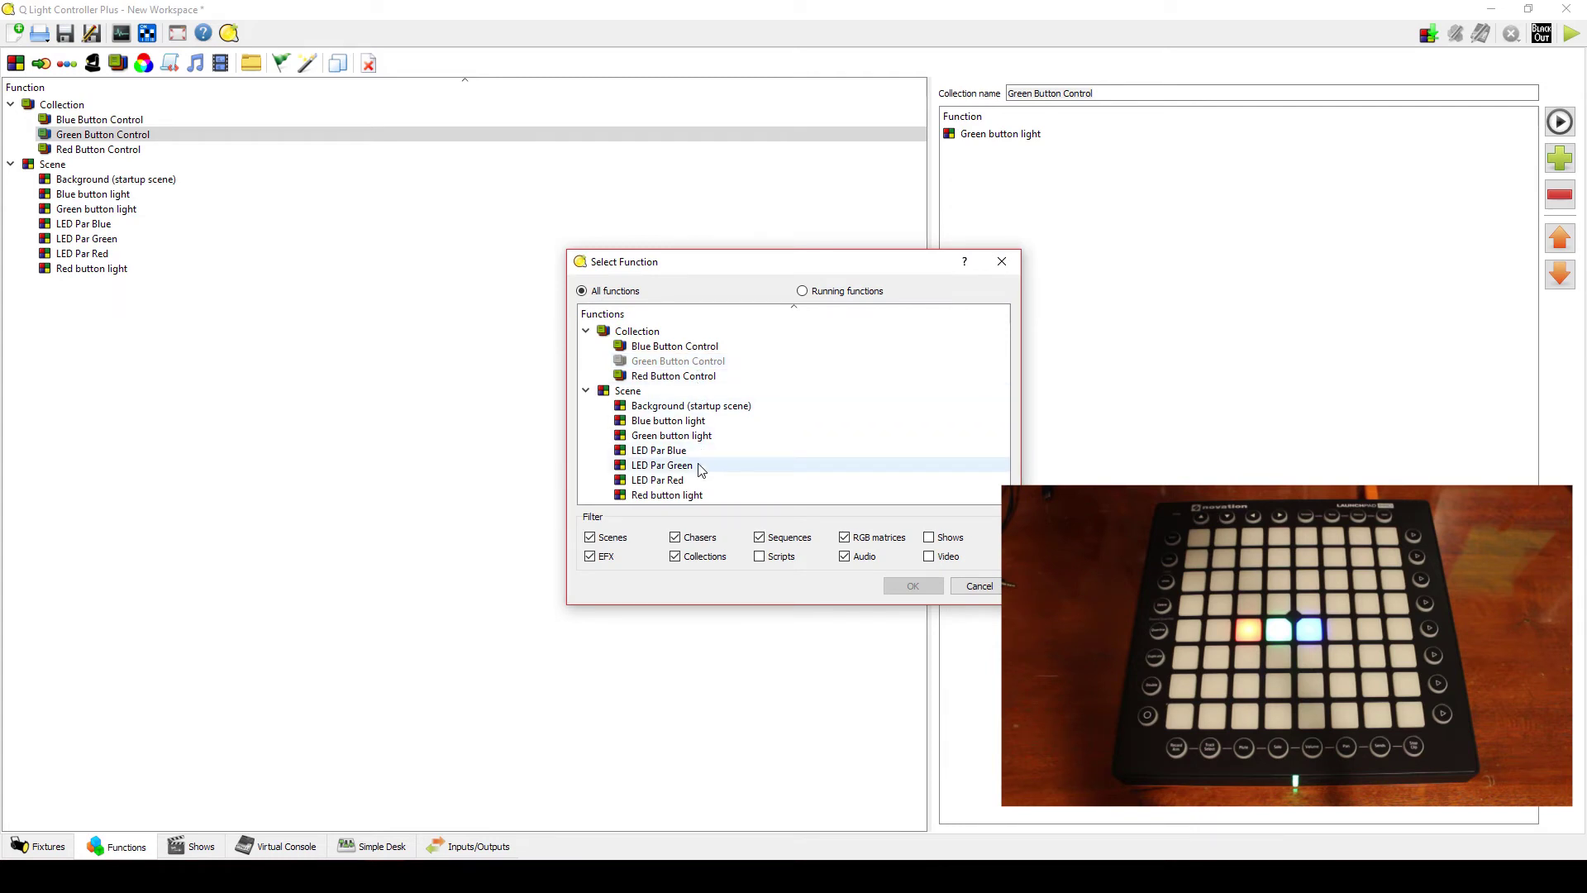
pyautogui.doubleClick(663, 466)
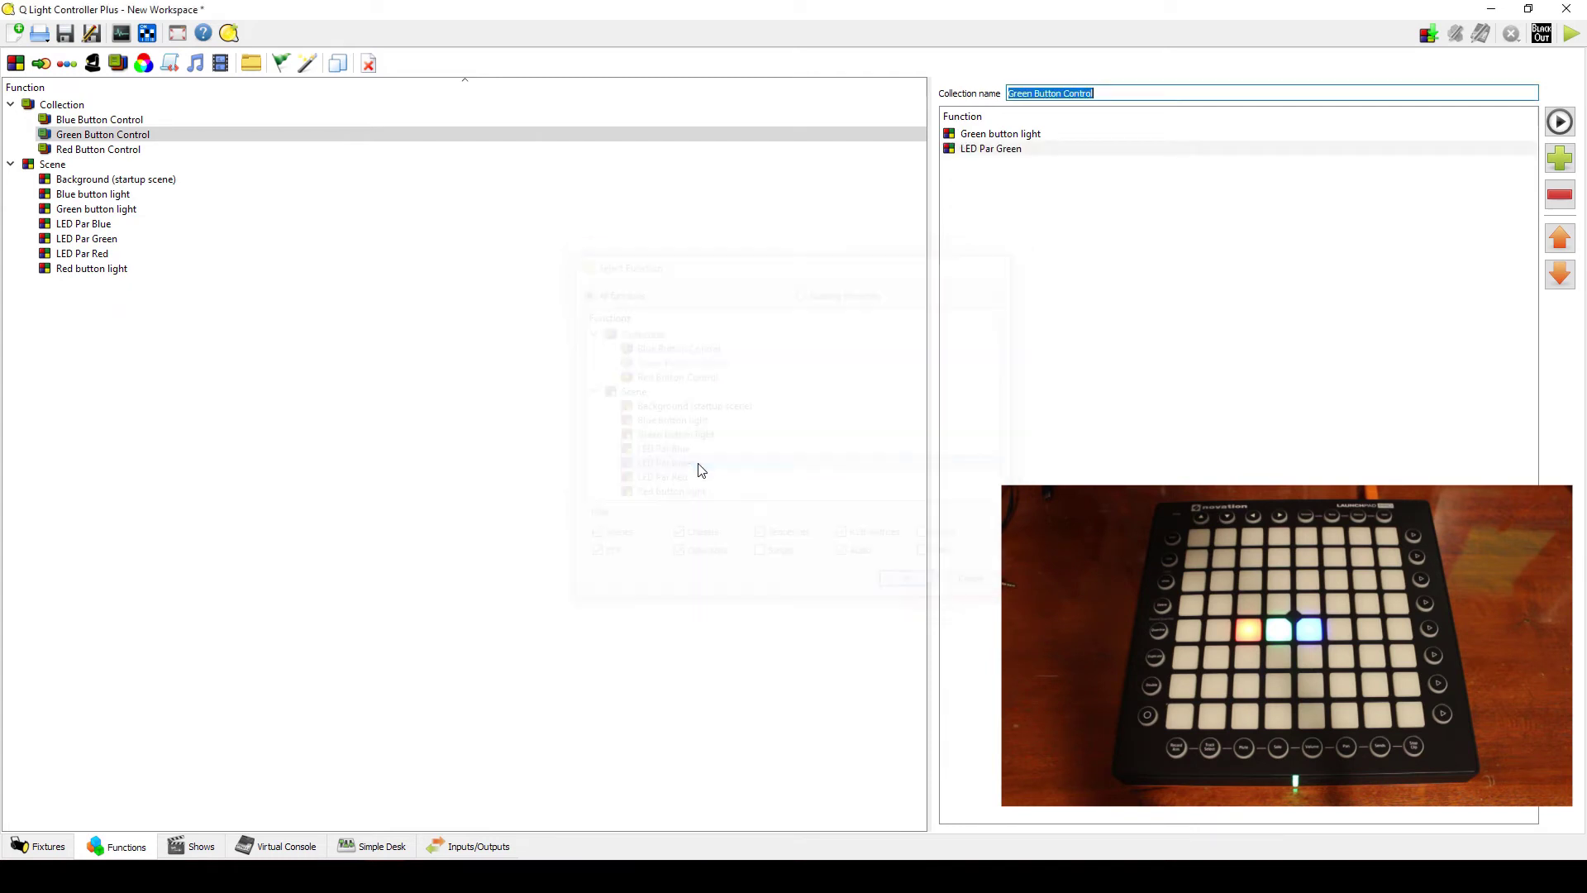
# Add LED Par Blue to the Blue Button Control collection and close the editor
pyautogui.click(184, 121)
pyautogui.click(1559, 157)
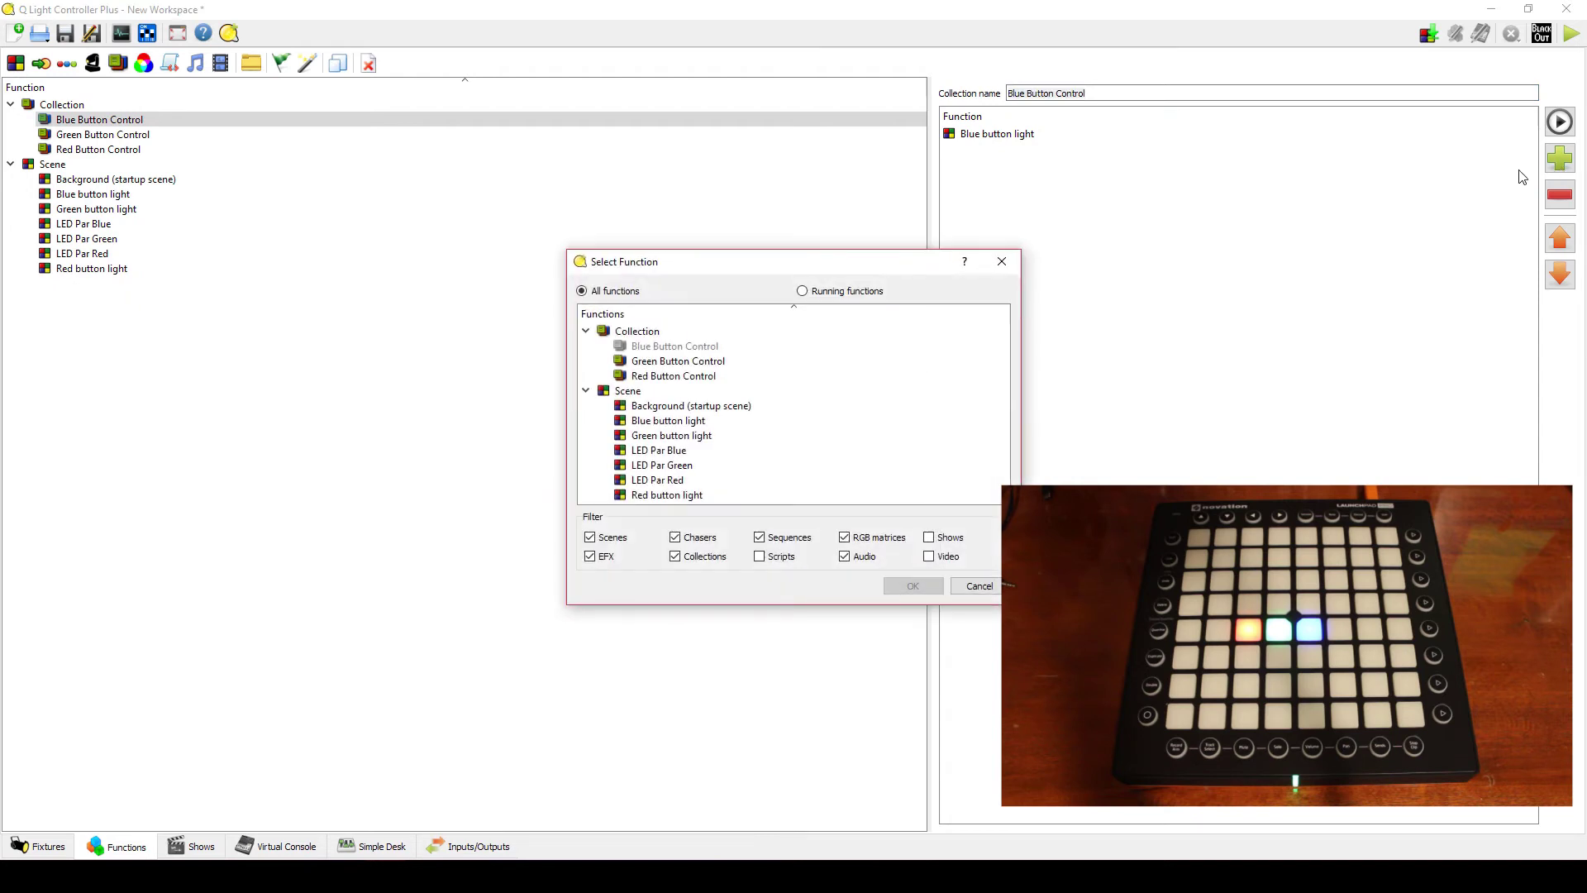
pyautogui.doubleClick(682, 450)
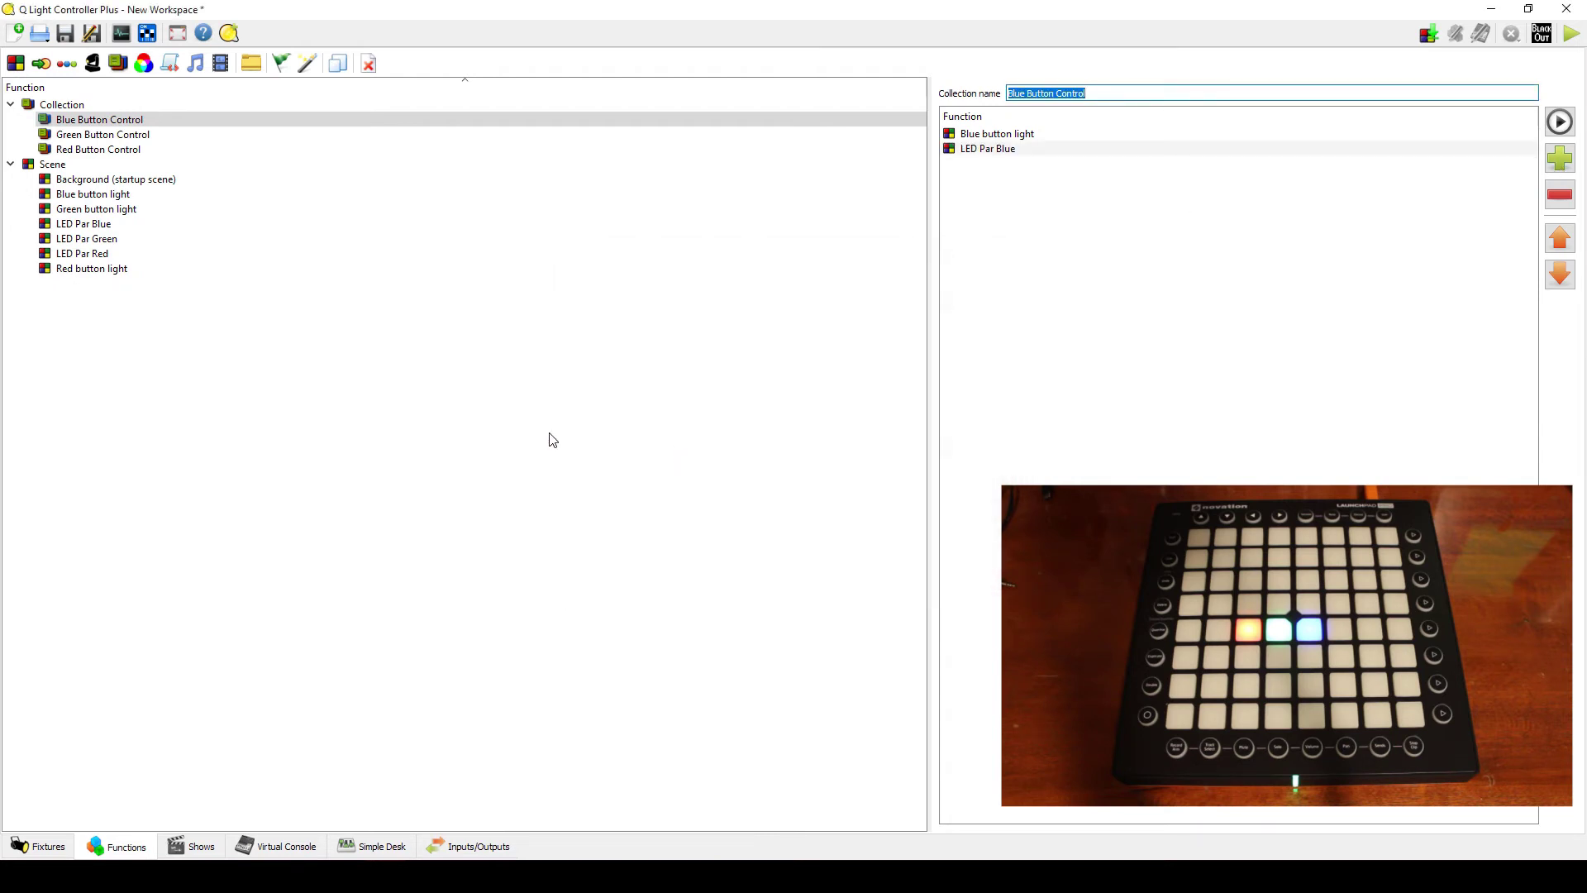
pyautogui.click(458, 431)
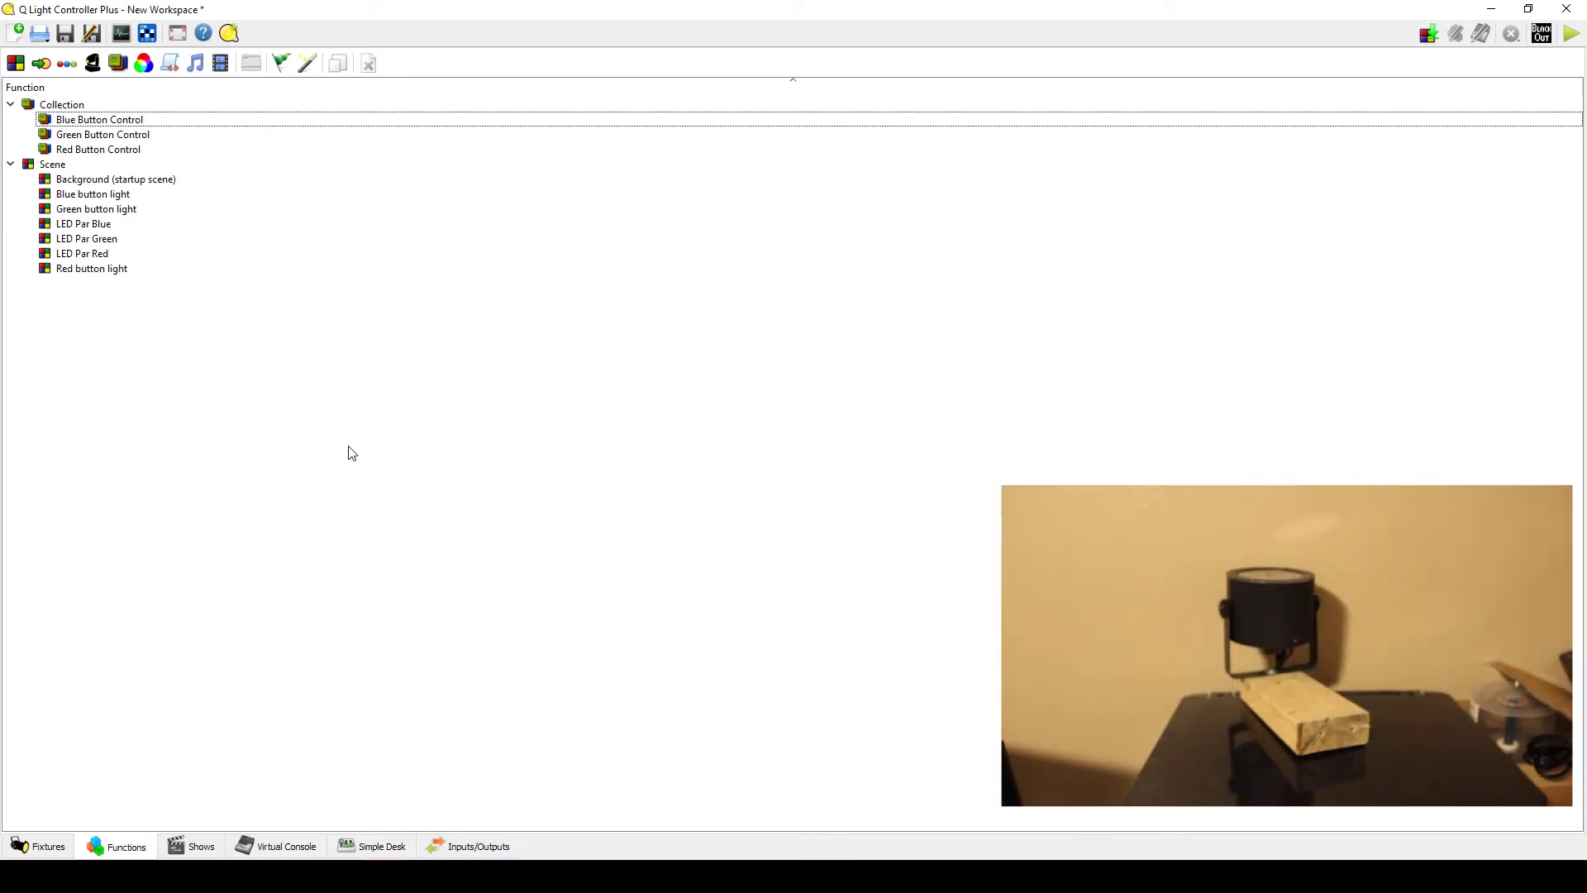
pyautogui.click(280, 846)
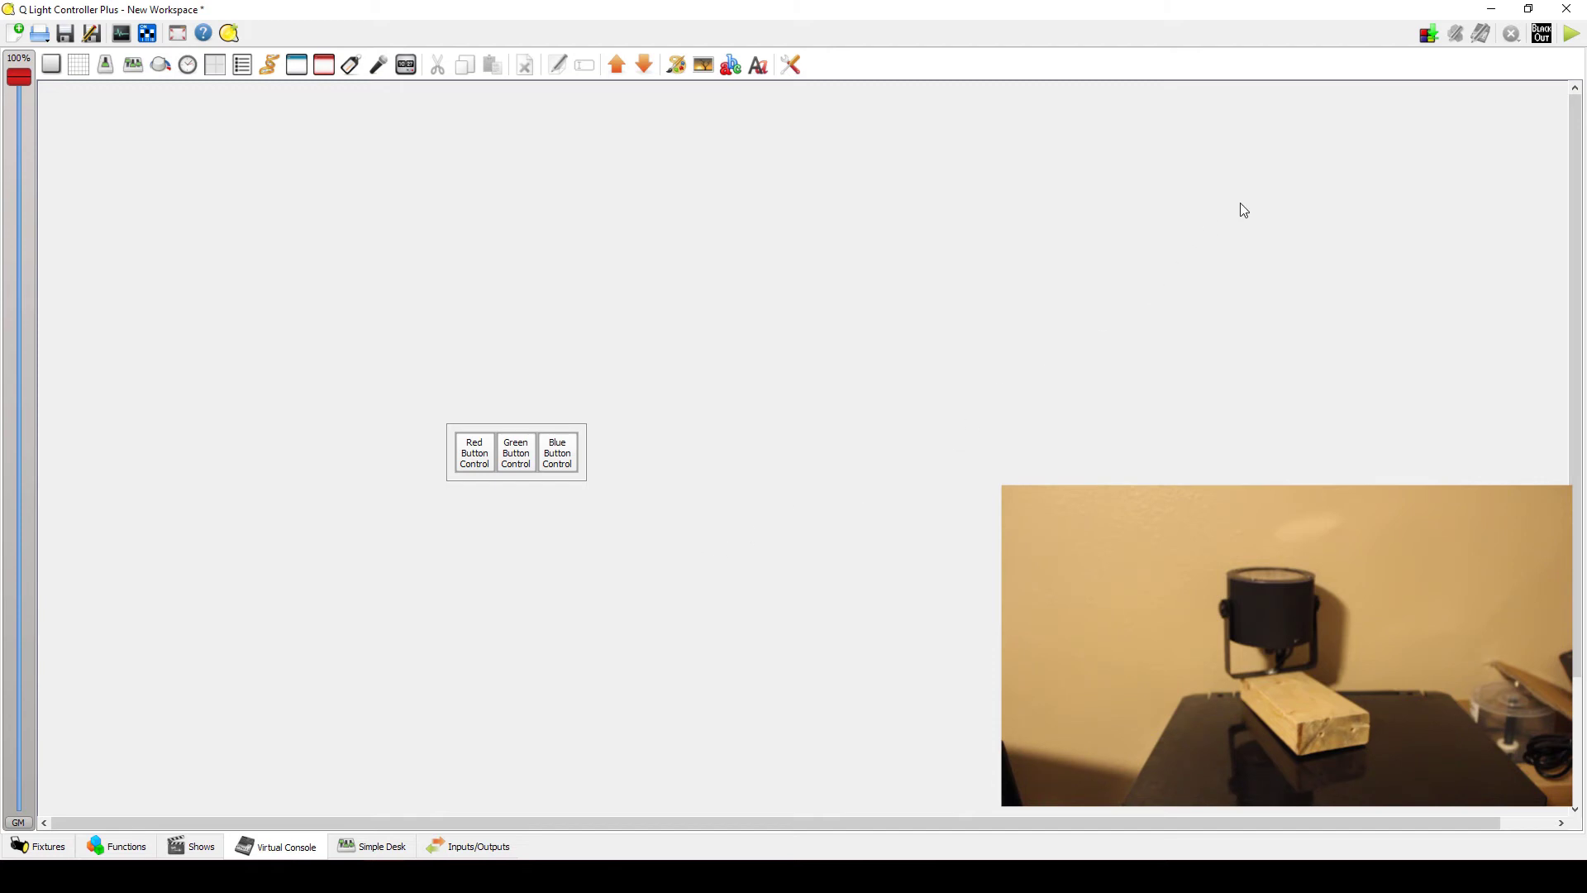
pyautogui.click(1570, 33)
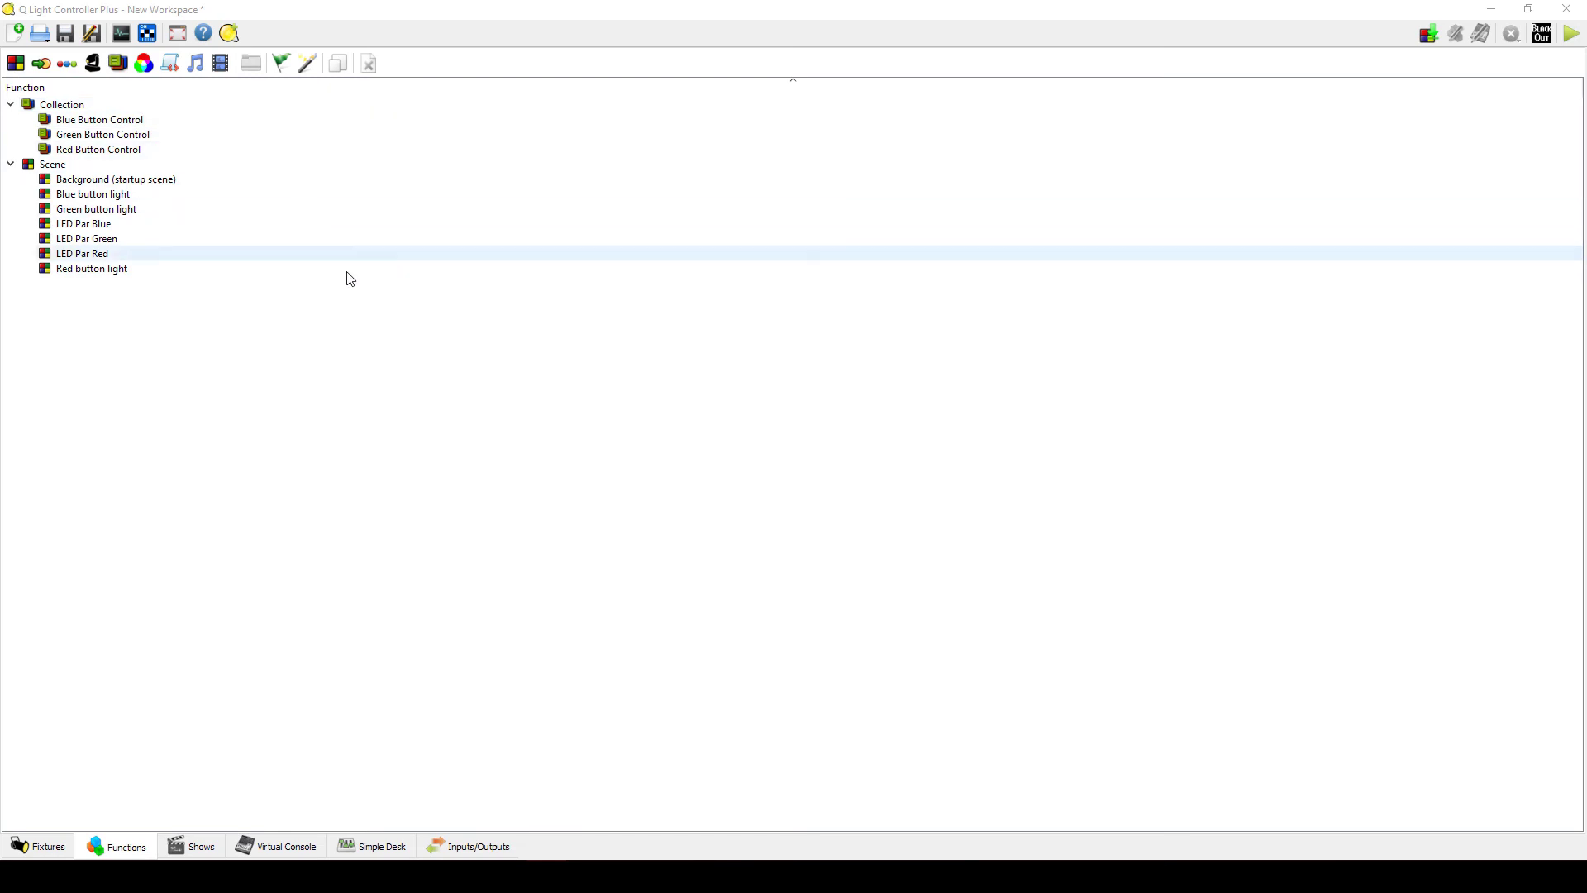
# Add a button matrix on the Virtual Console and list collections in its function picker
pyautogui.click(285, 844)
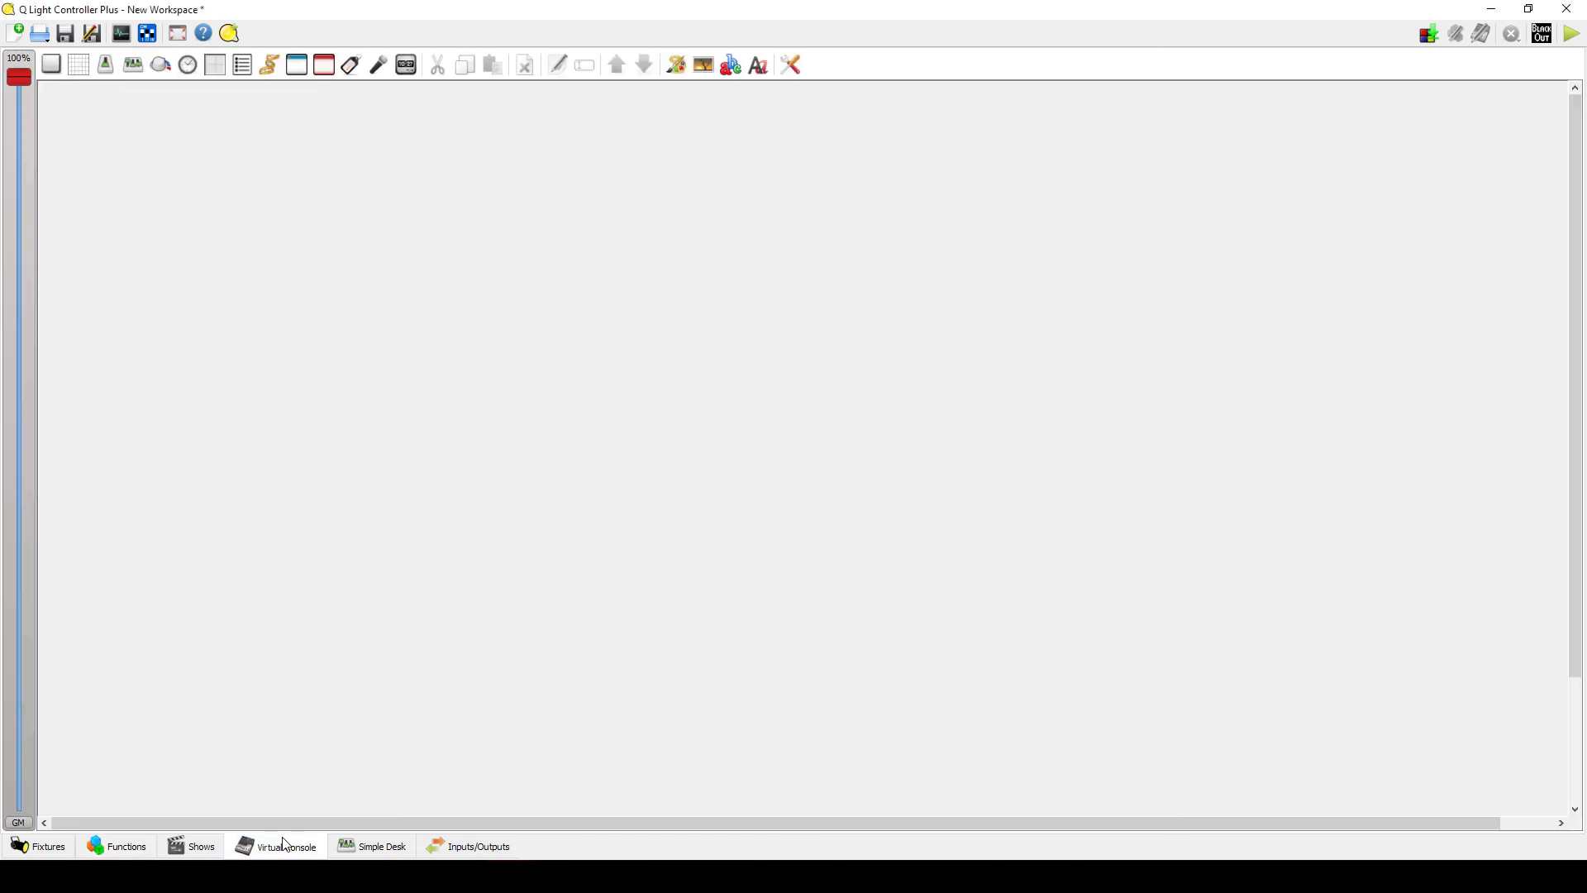
pyautogui.click(81, 67)
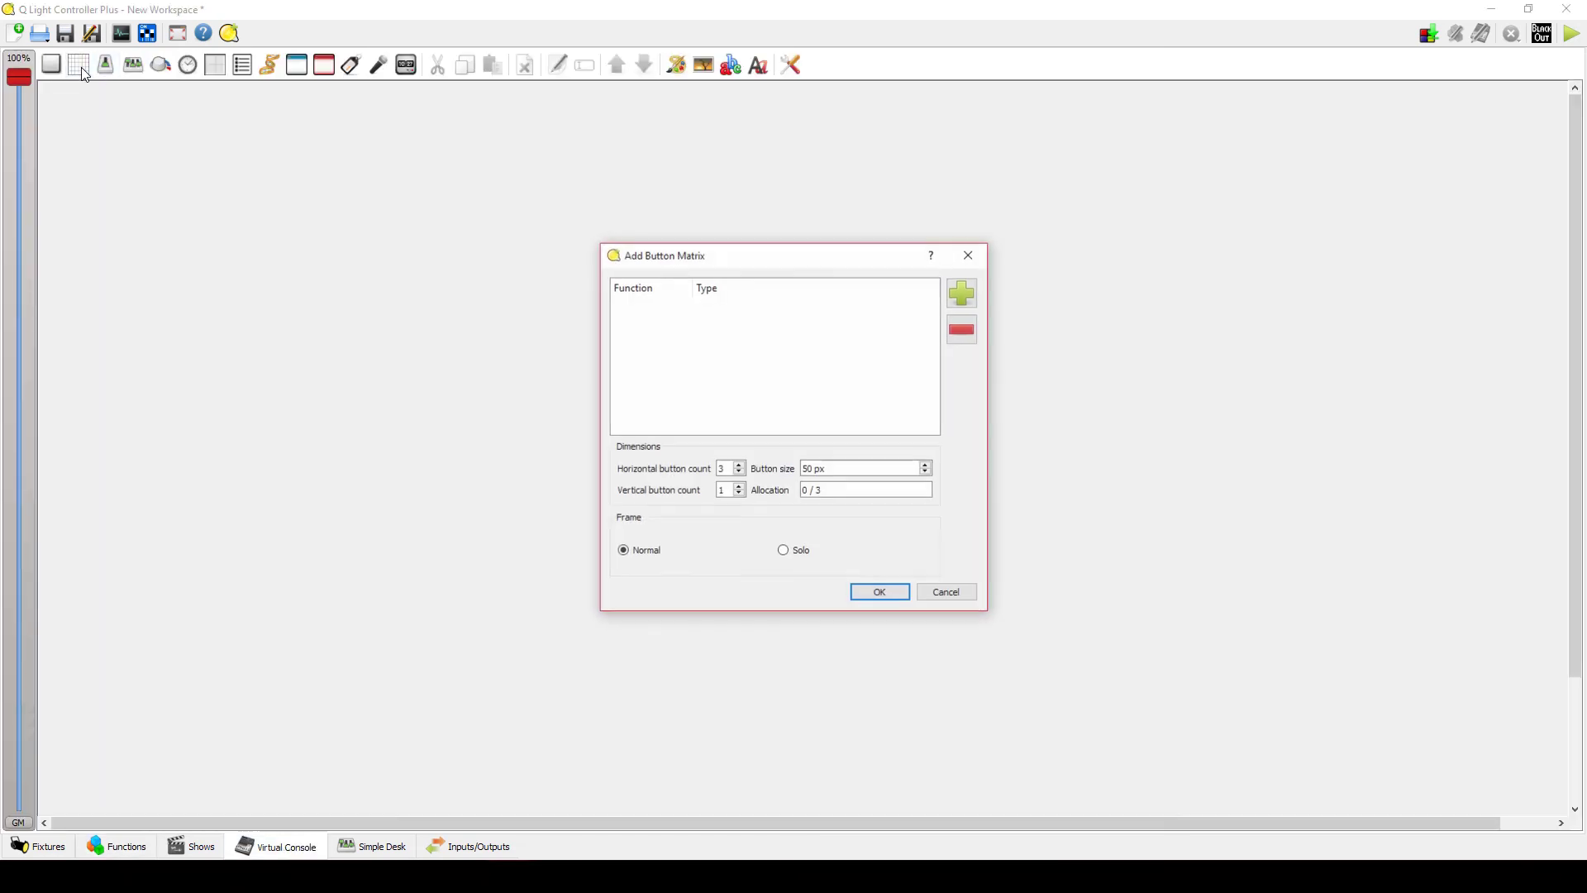
pyautogui.click(961, 299)
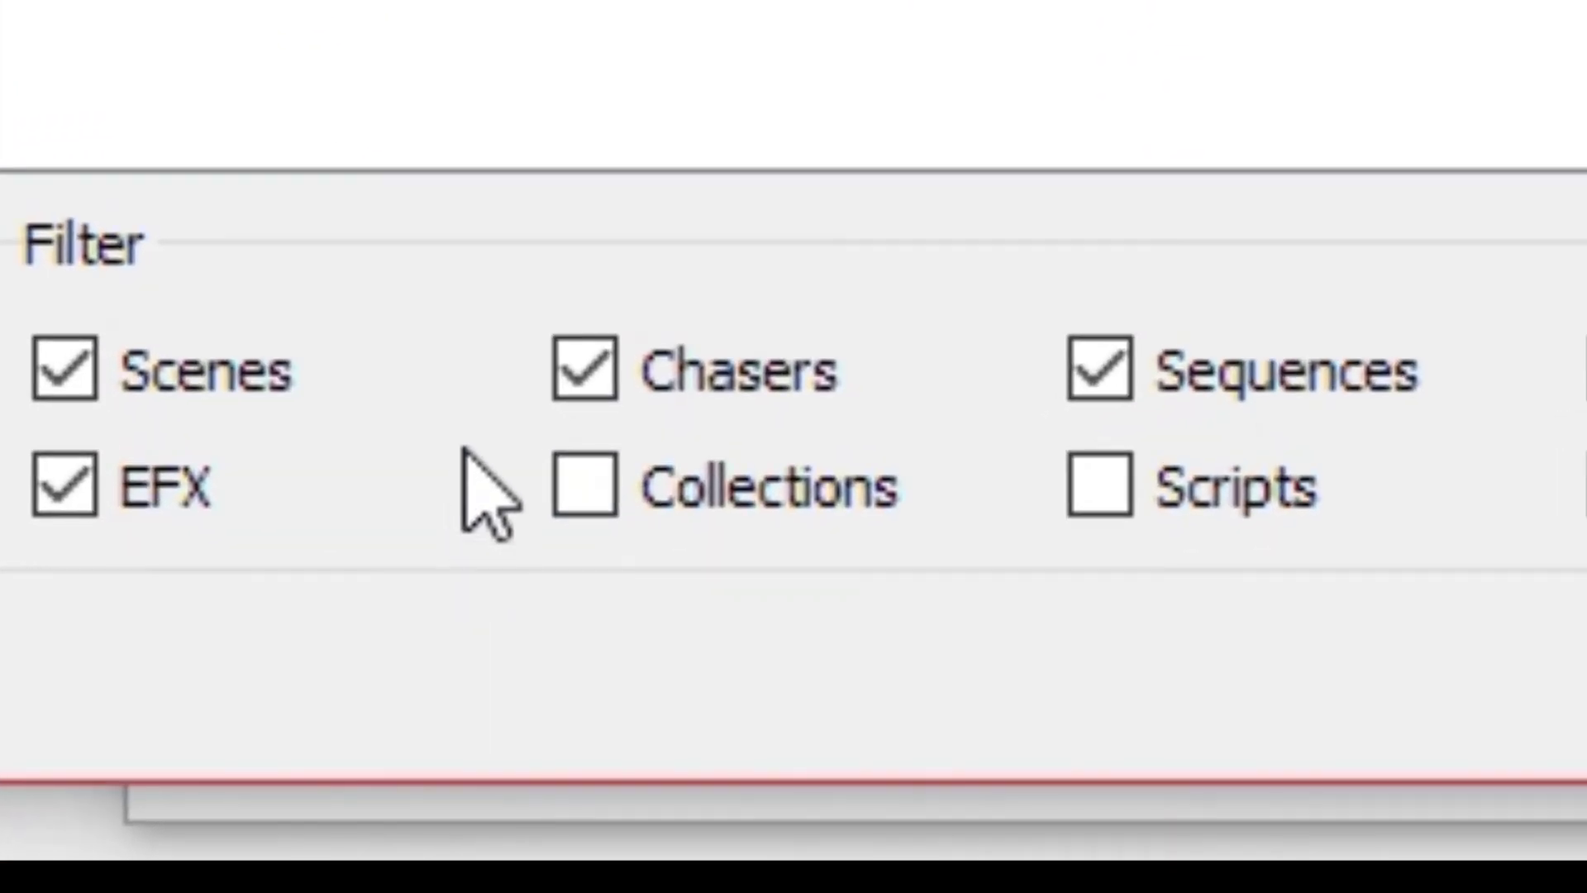
pyautogui.click(582, 488)
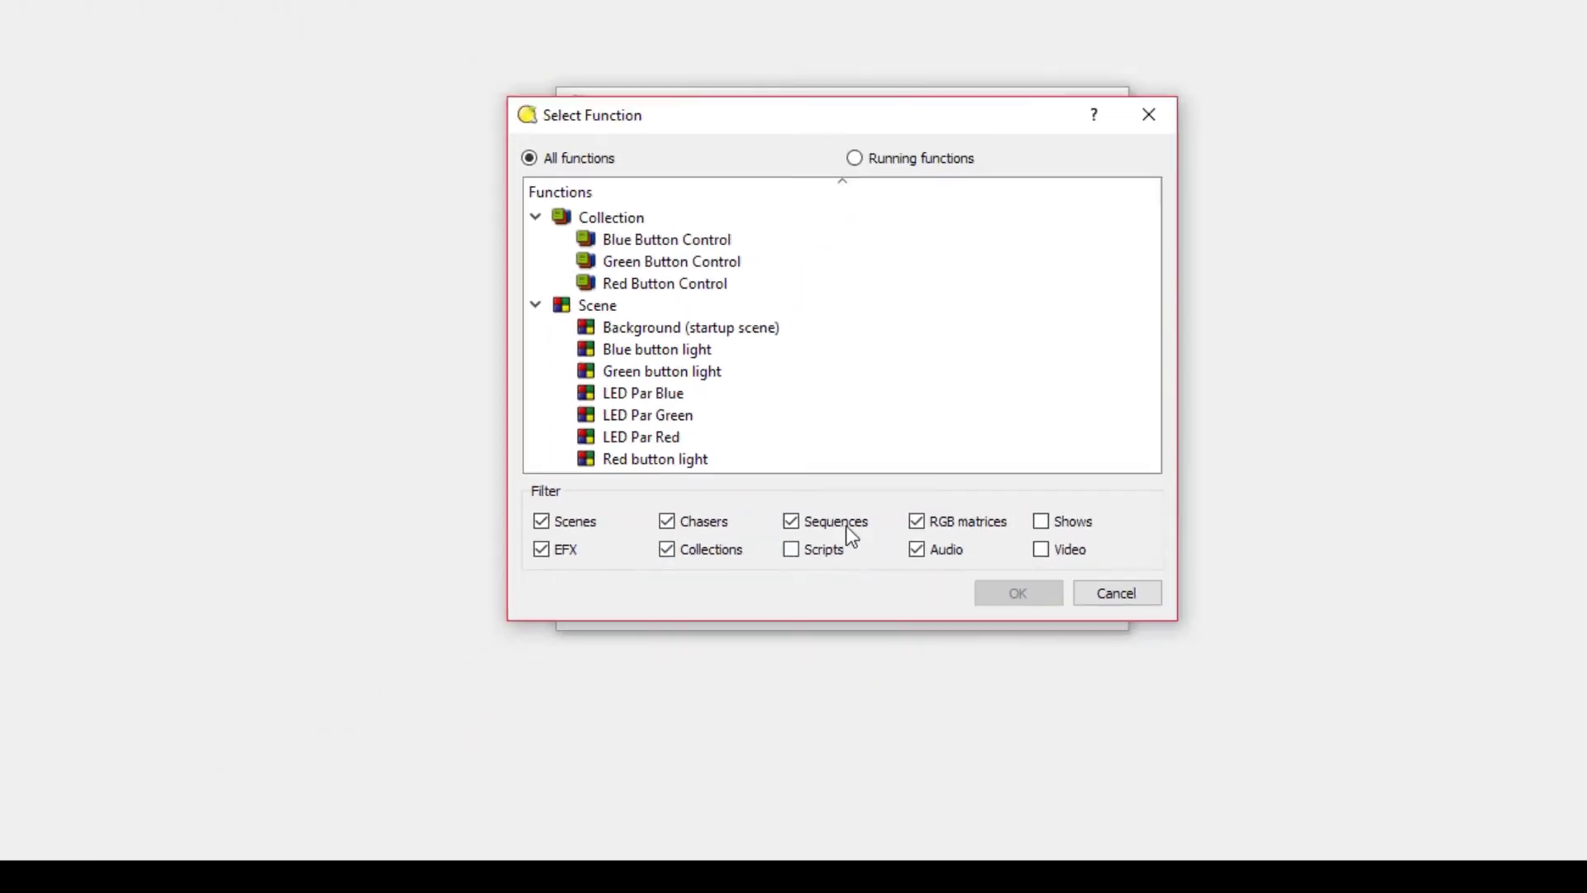
pyautogui.click(682, 376)
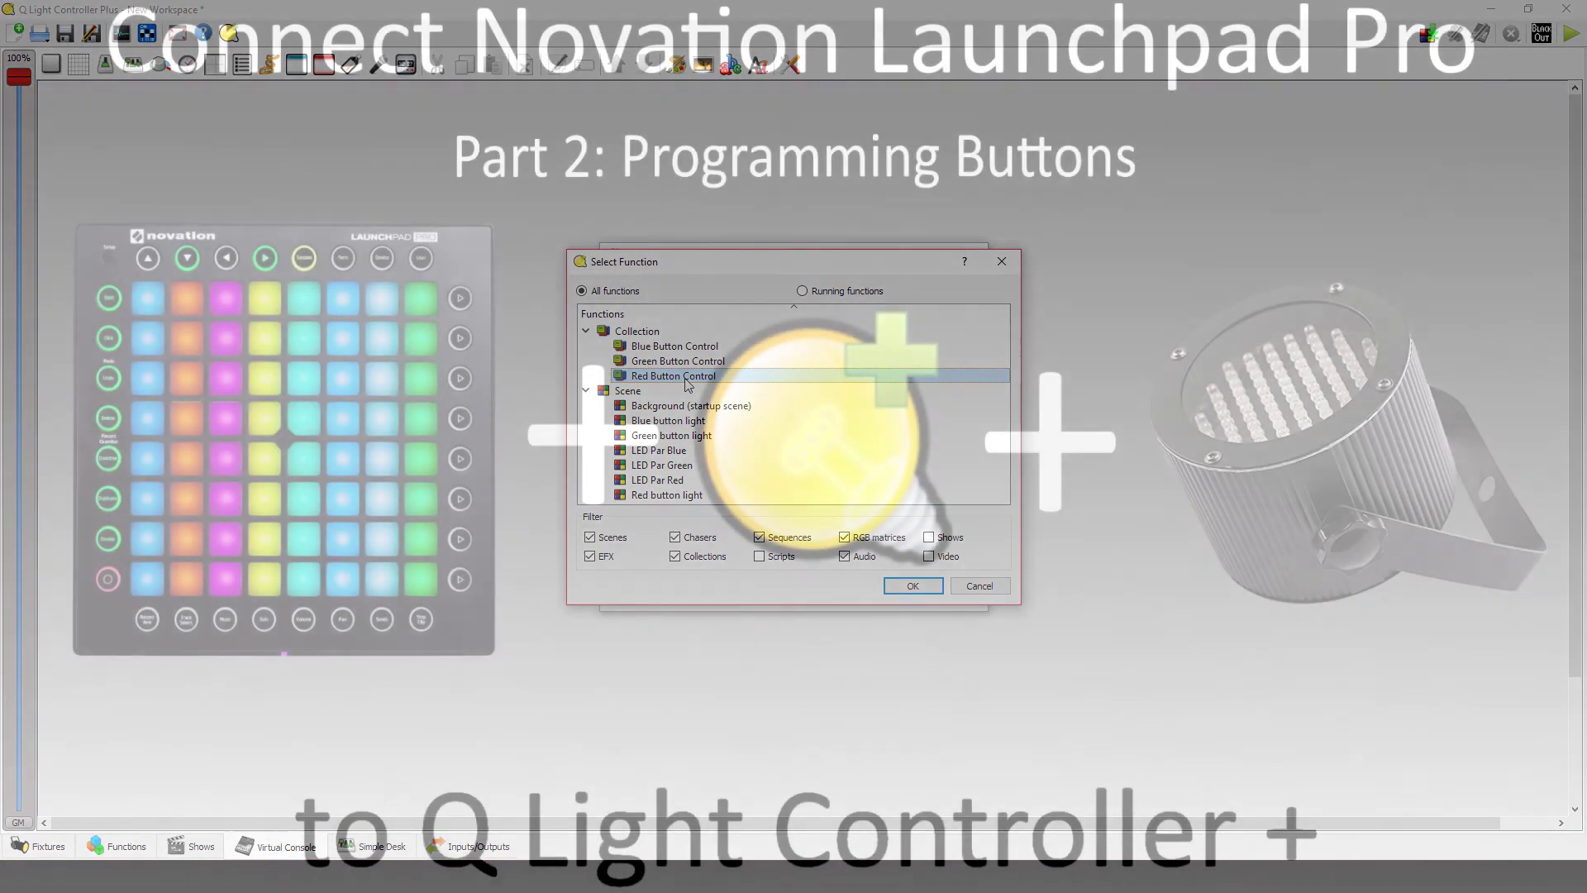